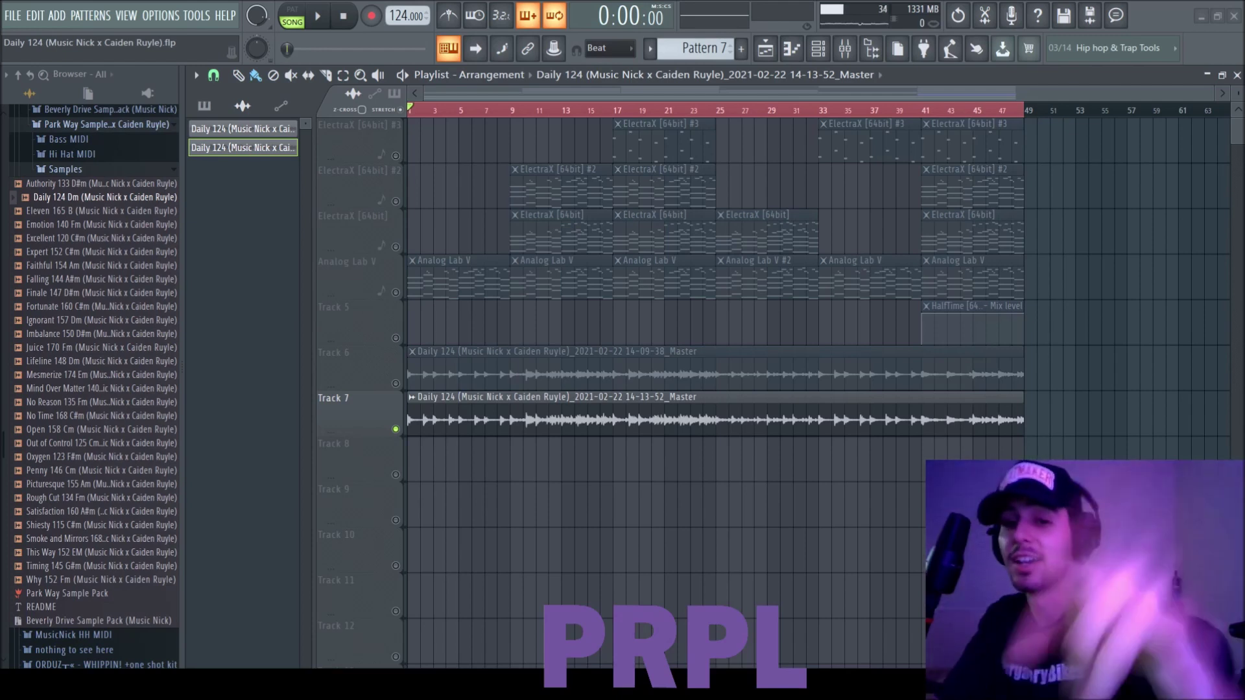
Play the arrangement and view the preset loaded in the Analog Lab V instrument
left_click(318, 21)
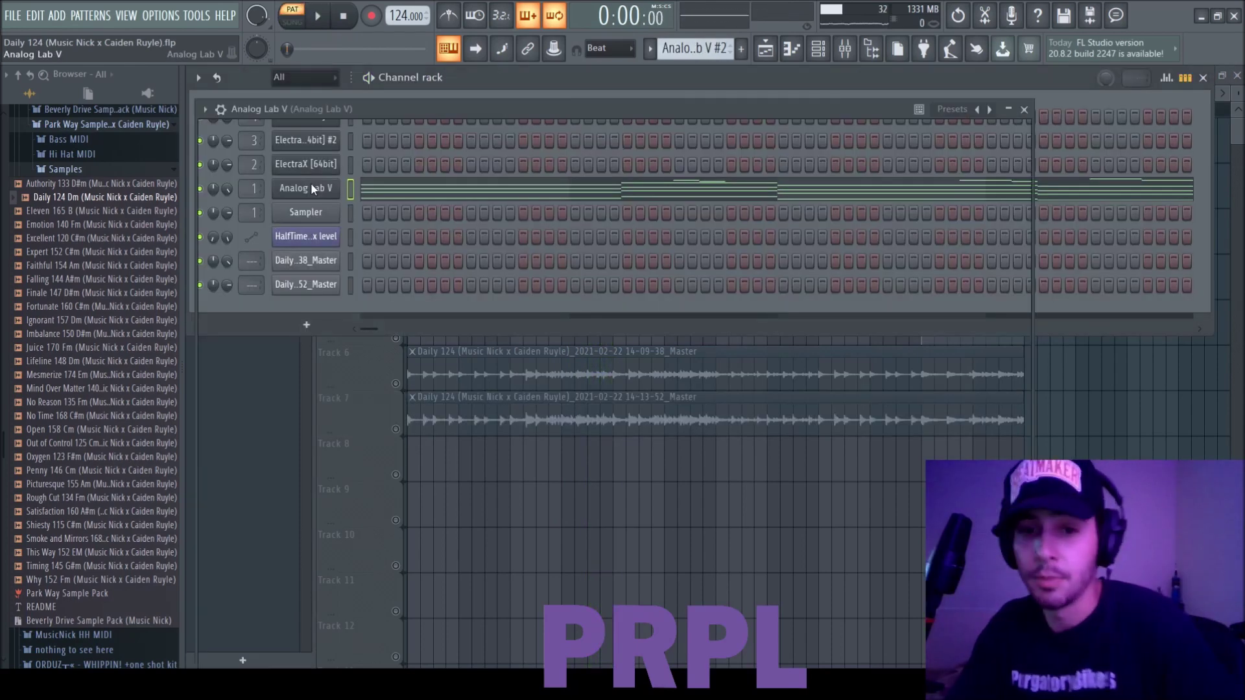
left_click(311, 187)
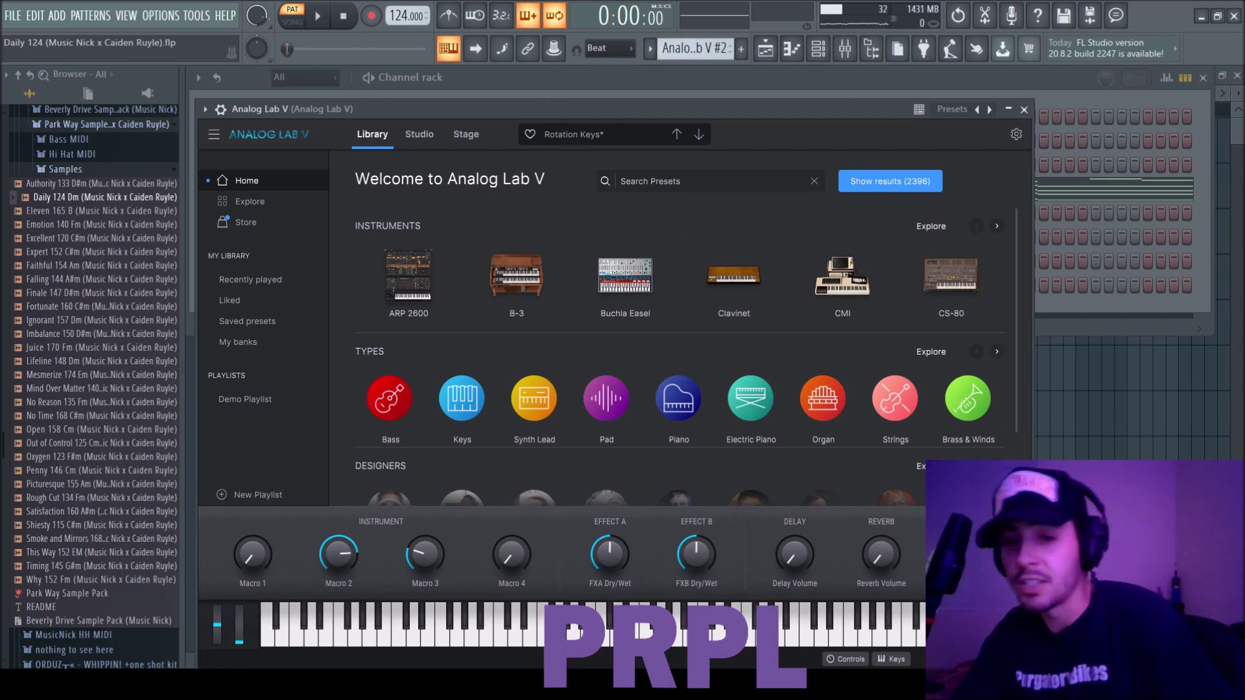
left_click(1025, 111)
Play back the Analog Lab V #2 pattern in the piano roll while viewing its chord and bass notes
left_click(480, 195)
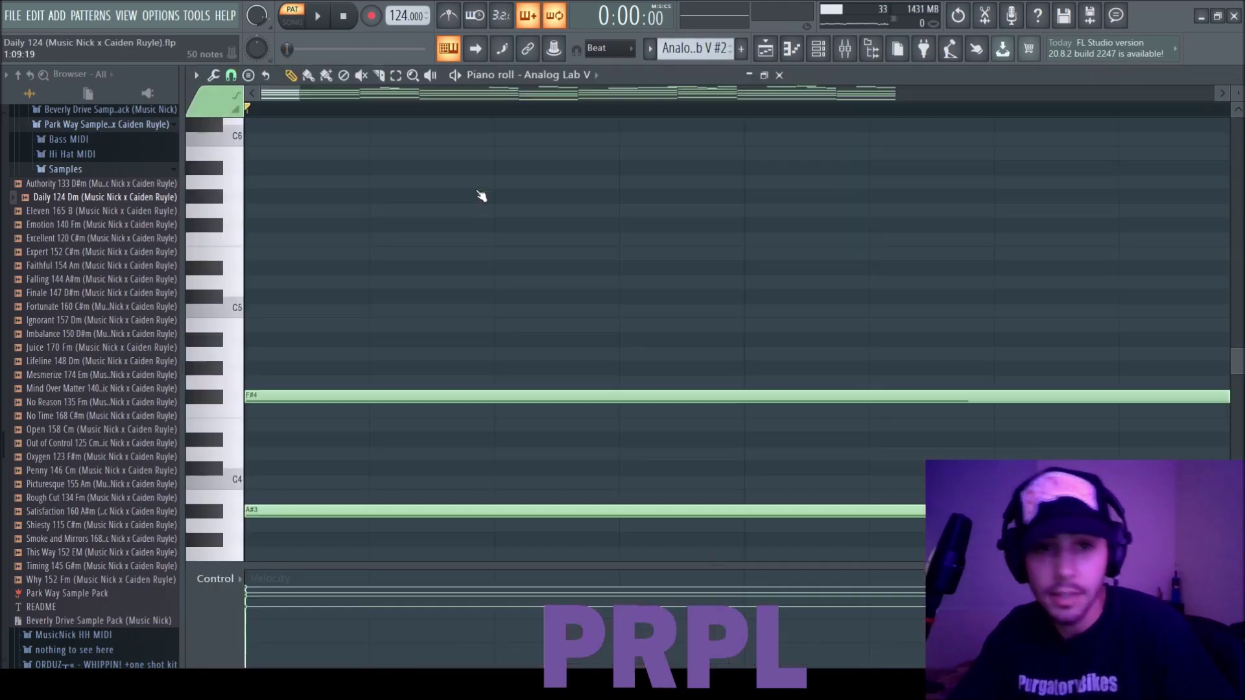
scroll(392, 387, "down", 5)
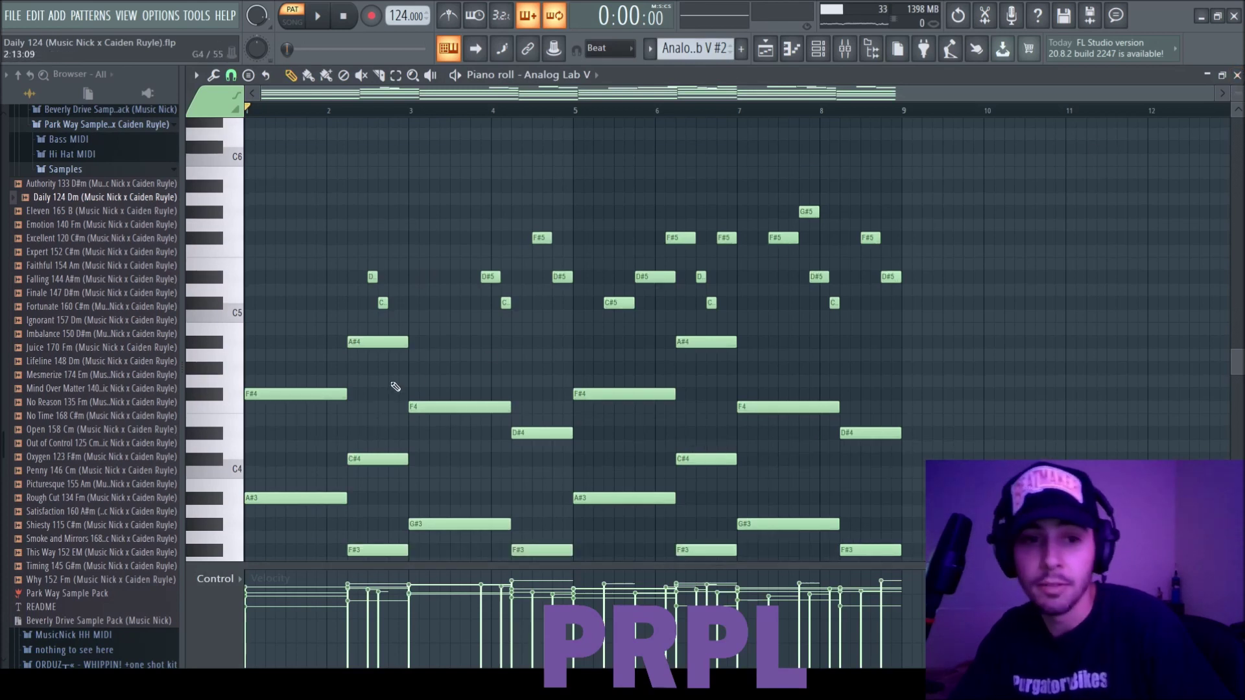
key("space")
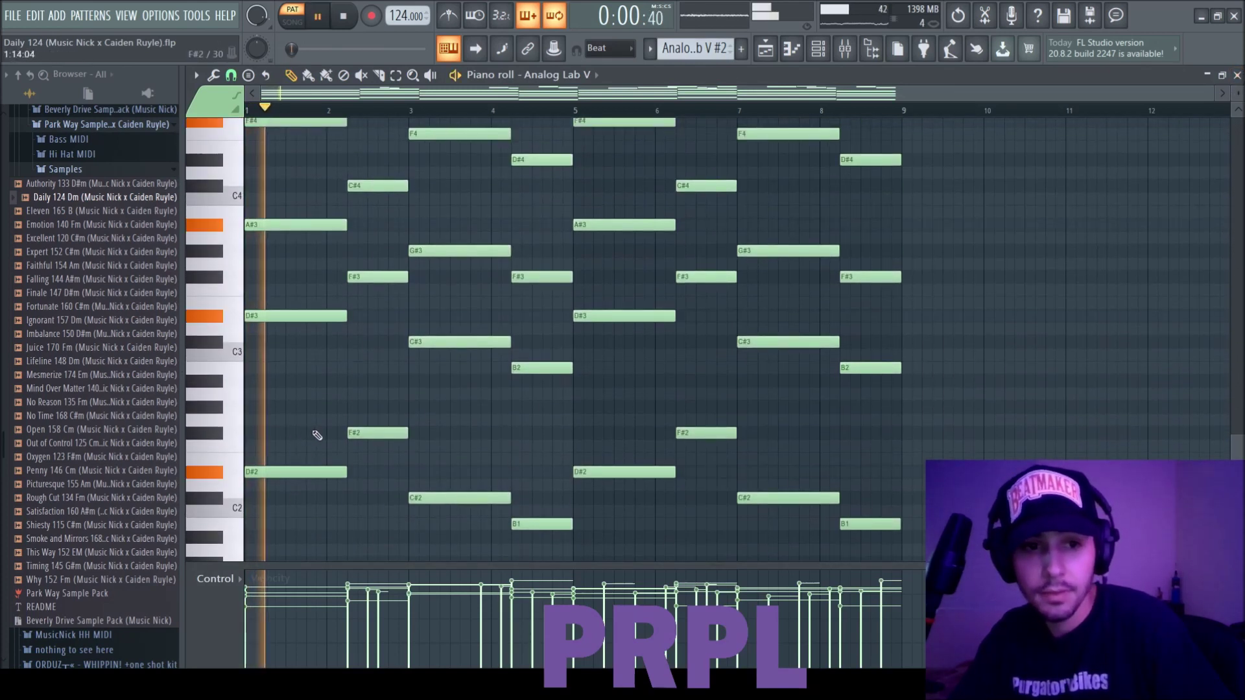
scroll(305, 433, "up", 3)
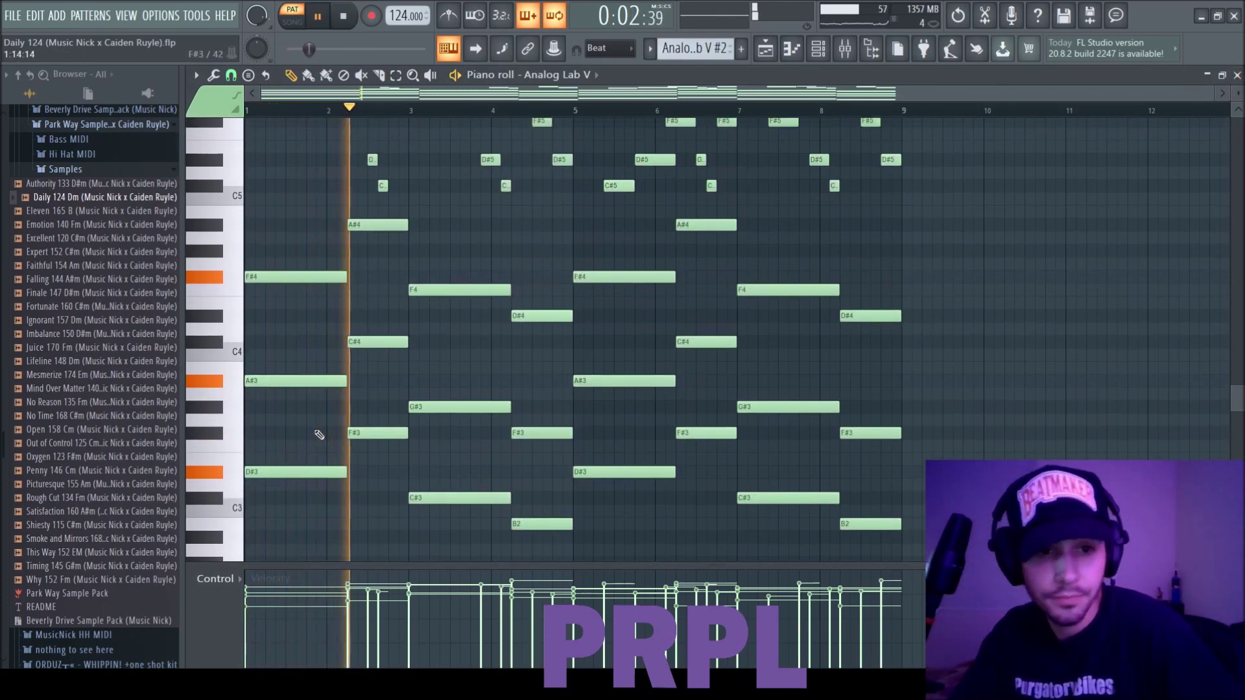
scroll(321, 402, "down", 1)
key("space")
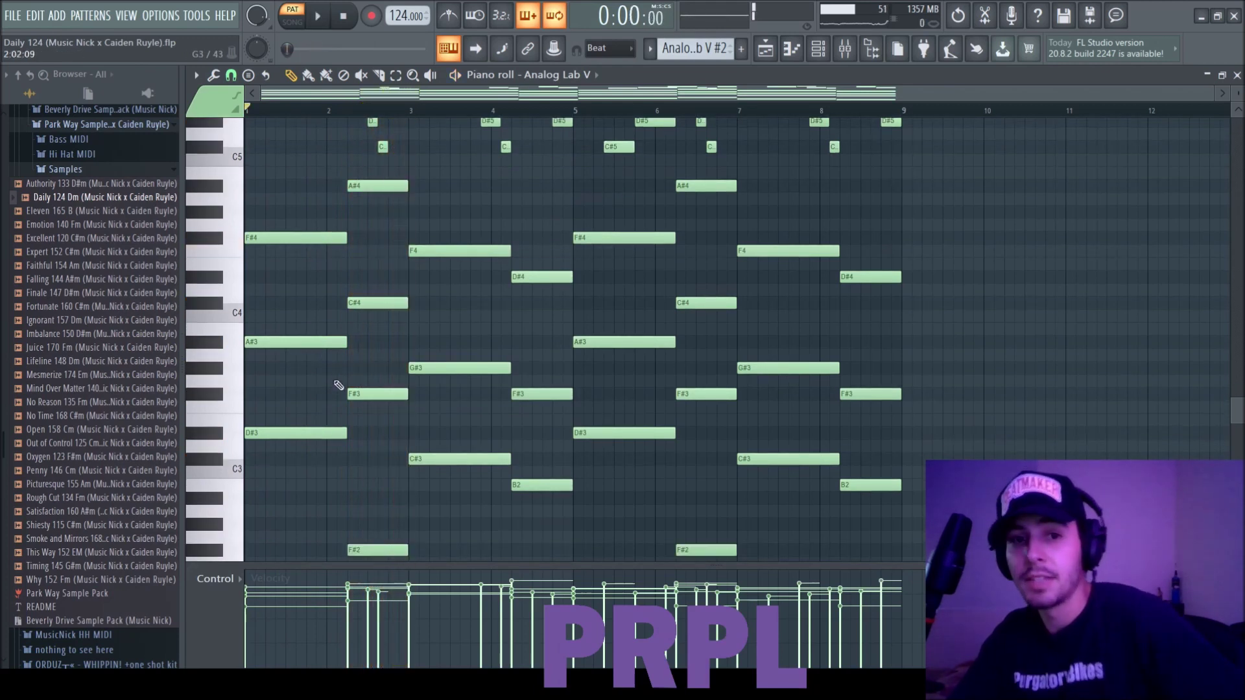
Select the first chord's F#4 note, shift it down an octave, and restore it to its original pitch
left_click_drag(278, 298, 241, 186)
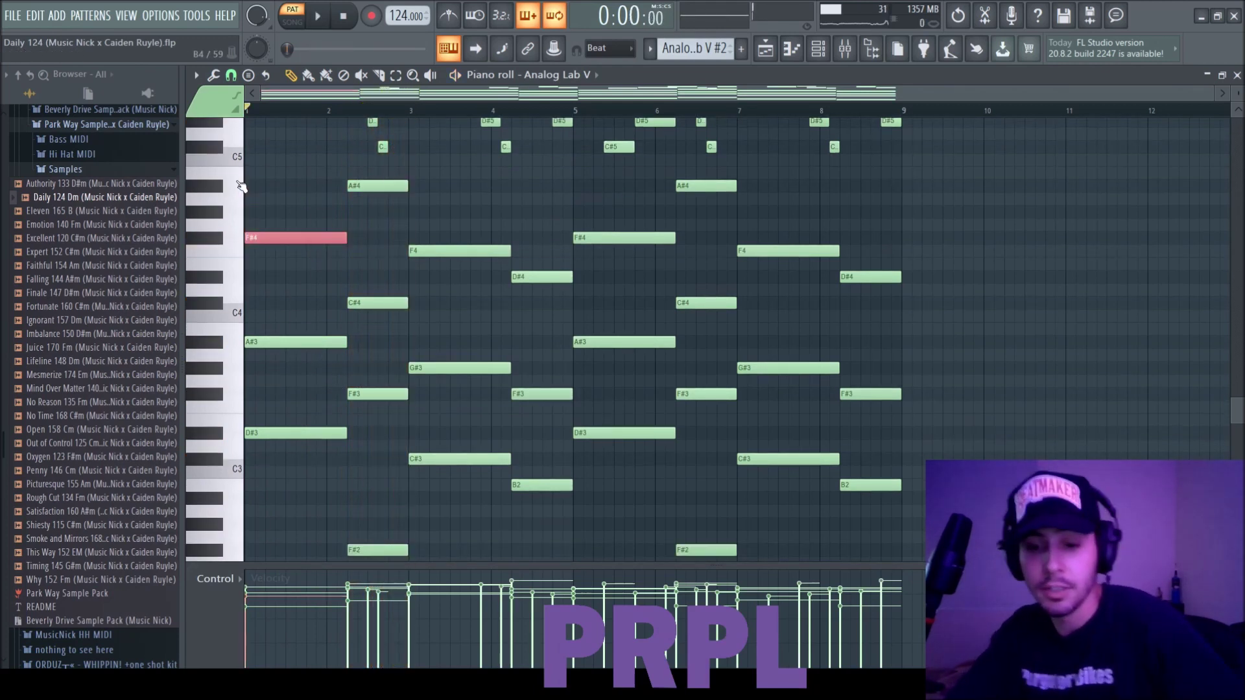
key("ctrl+Down")
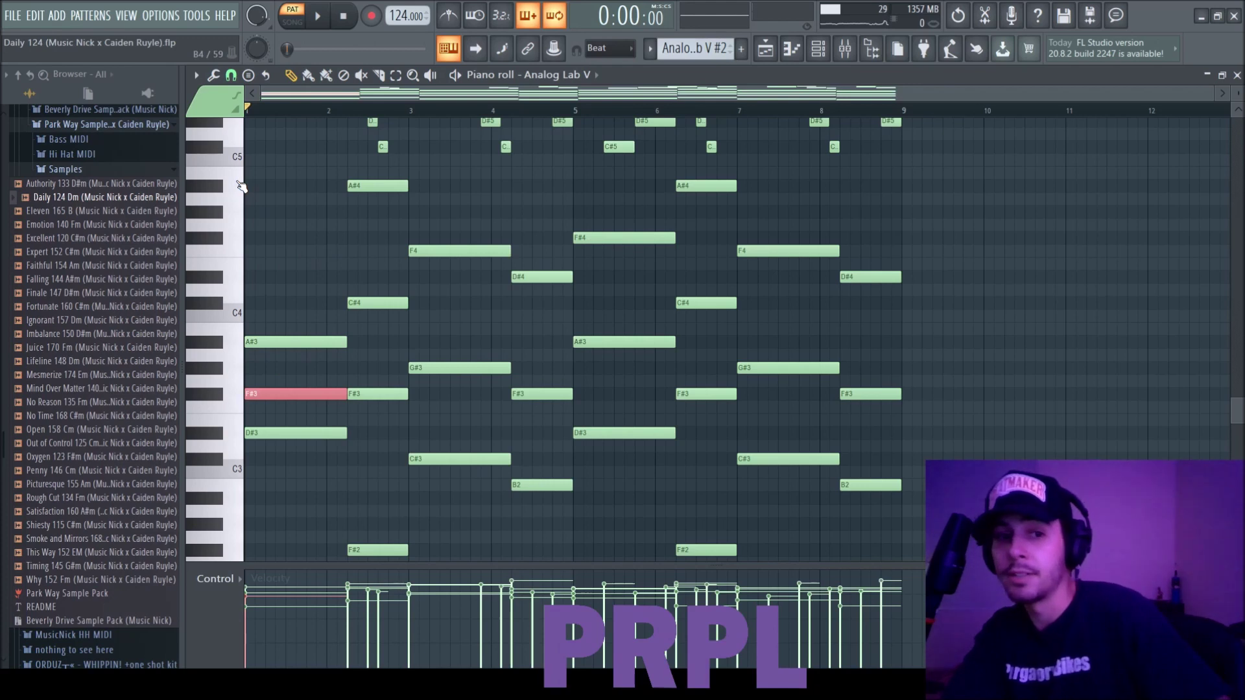
key("ctrl+Up")
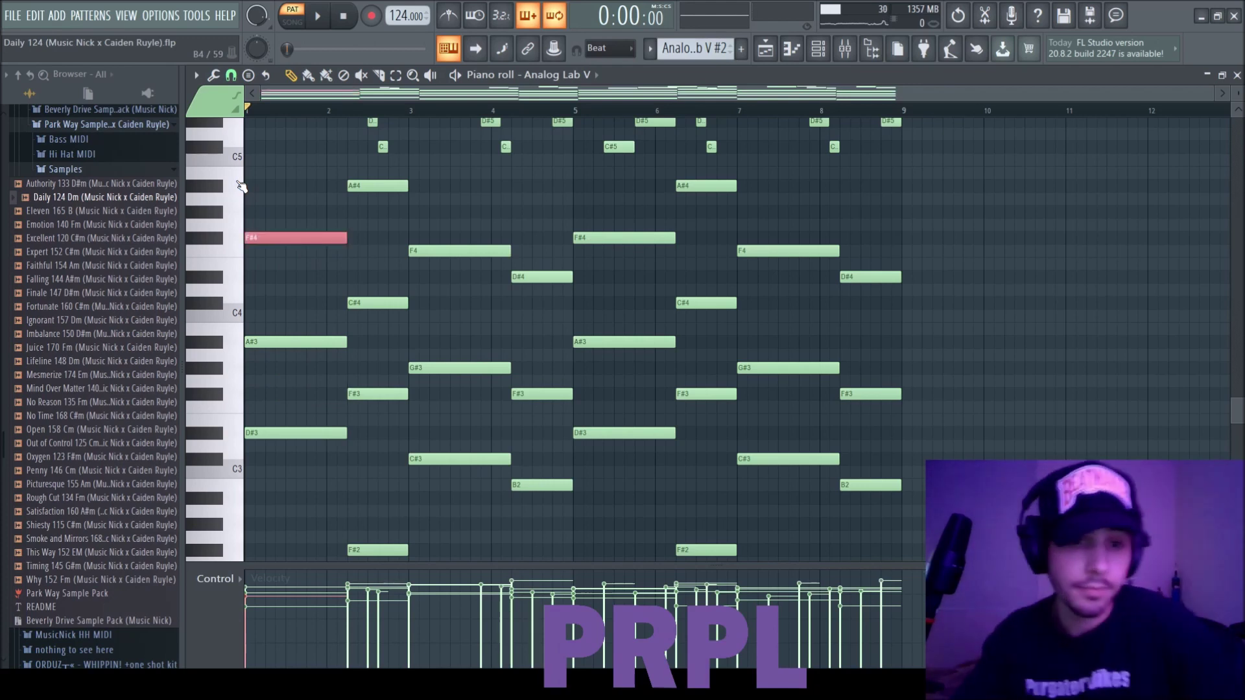
key("ctrl+d")
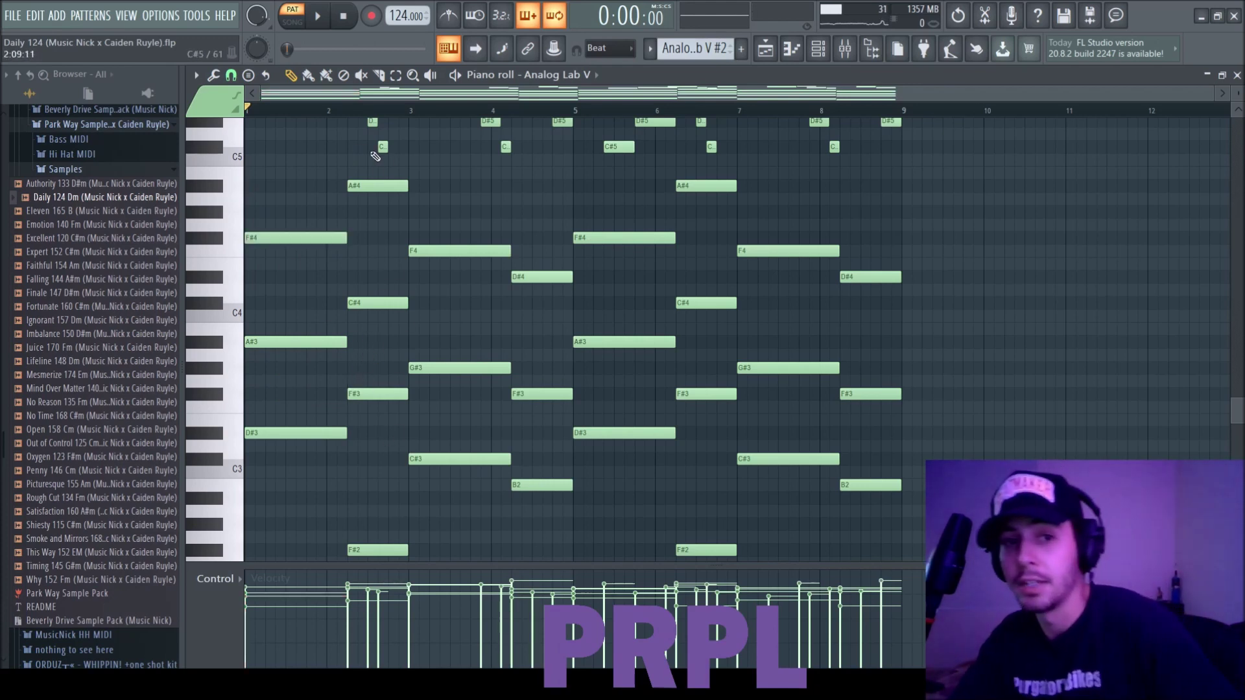
Select the second chord's A#4 note, shift it down an octave, and move it back up
left_click_drag(373, 195, 375, 171)
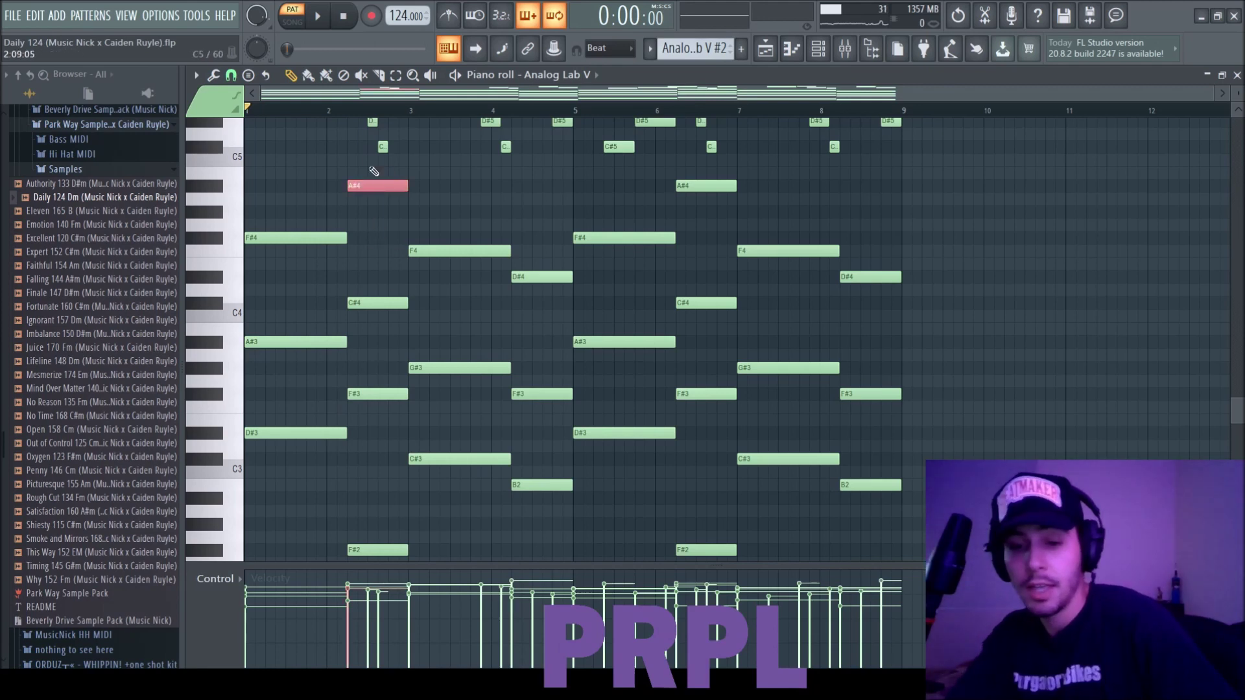
key("ctrl+Down")
key("ctrl+Up")
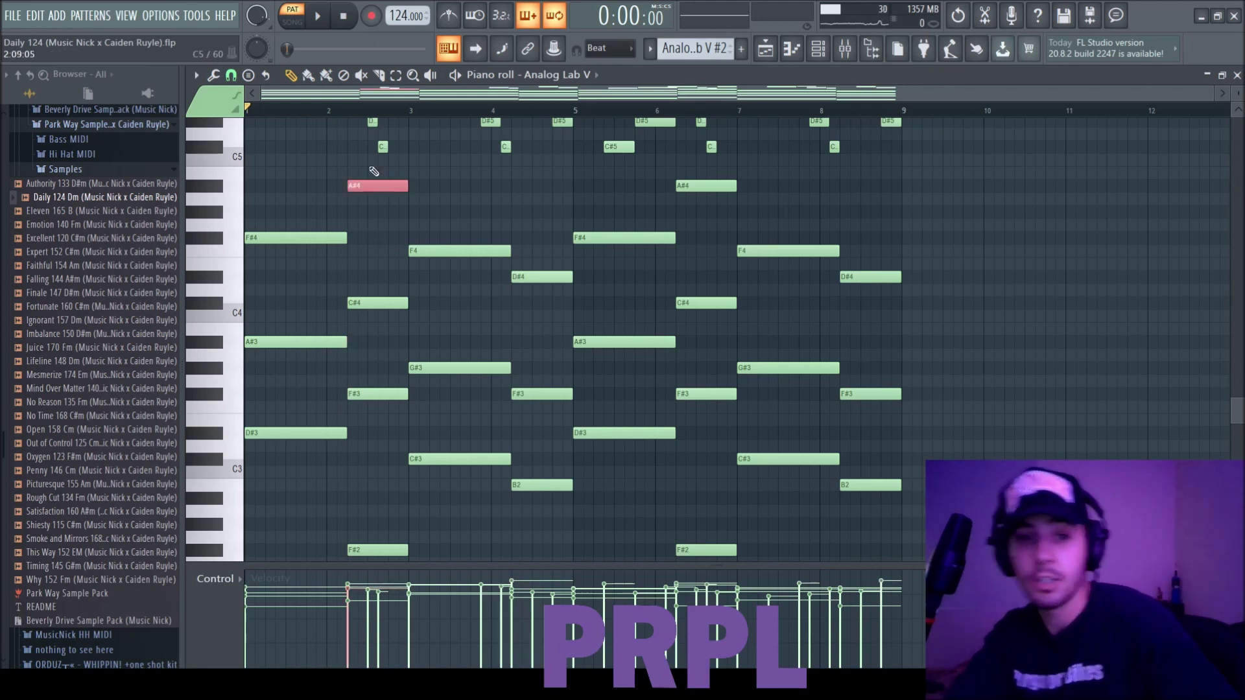
Select the third chord's F4 note at bar 3, lower it one octave, and raise it back
scroll(476, 172, "down", 2)
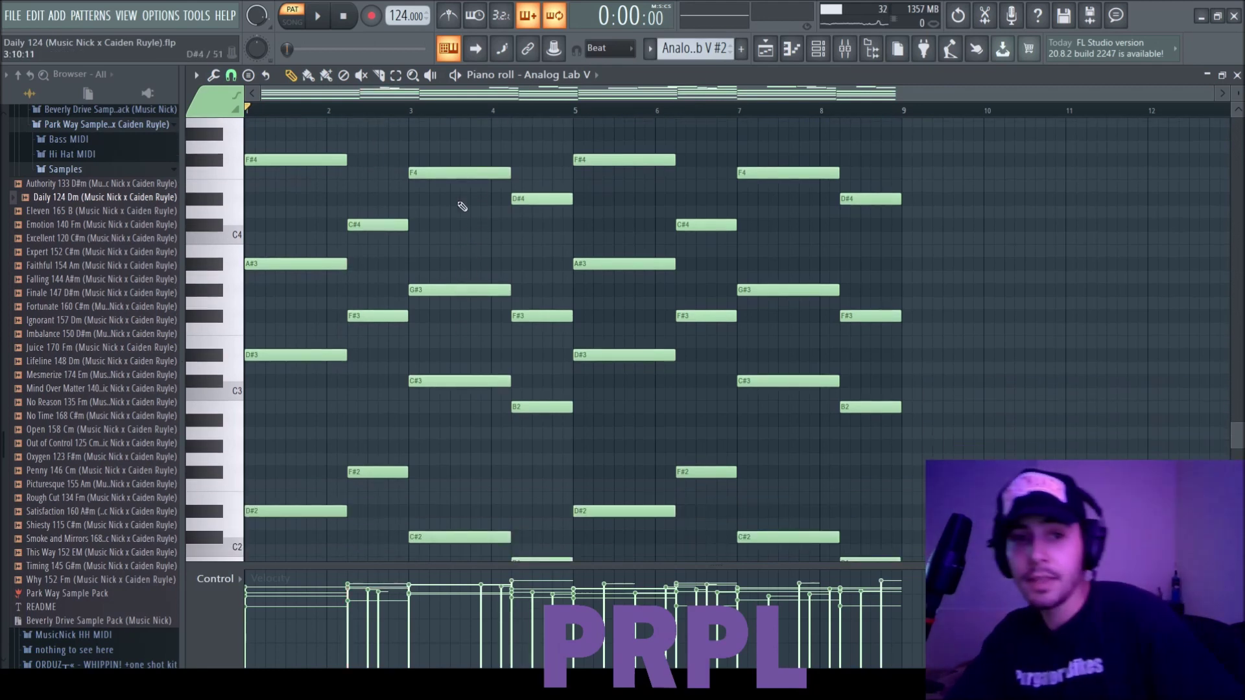
left_click_drag(464, 220, 457, 149)
key("ctrl+Down")
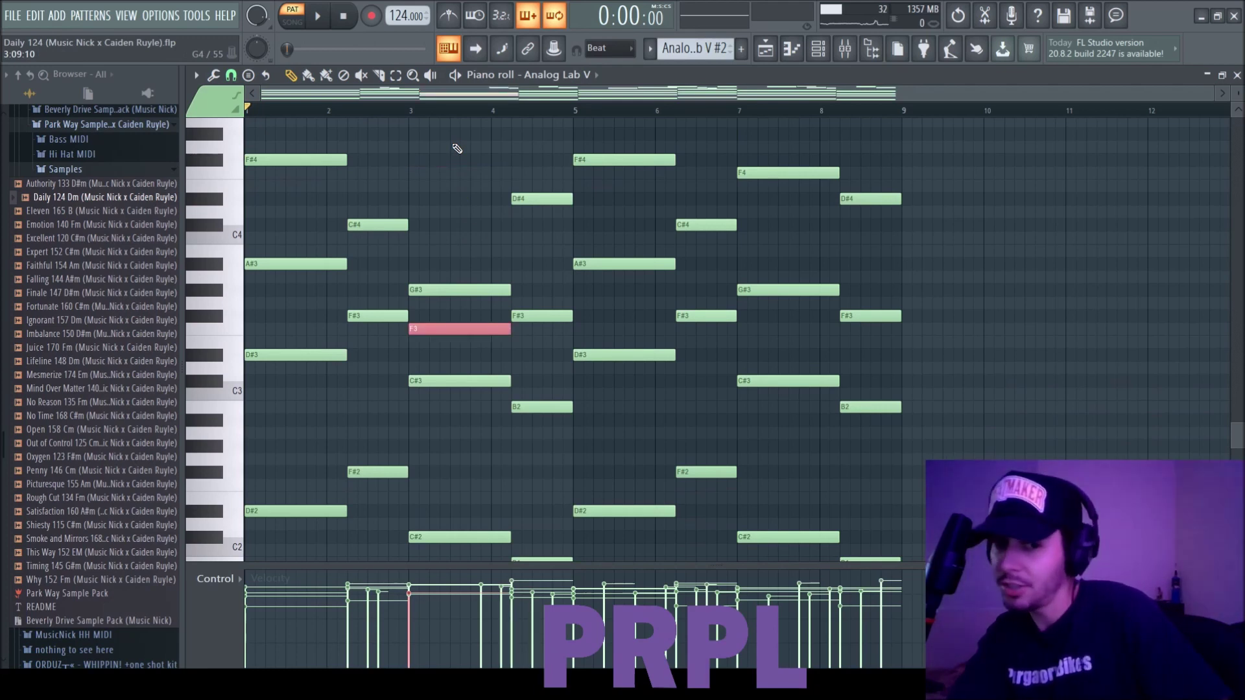
key("ctrl+Up")
Lower the fourth chord's D#4 note by an octave, return it to its original pitch, and clear the selection
left_click_drag(565, 266, 545, 176)
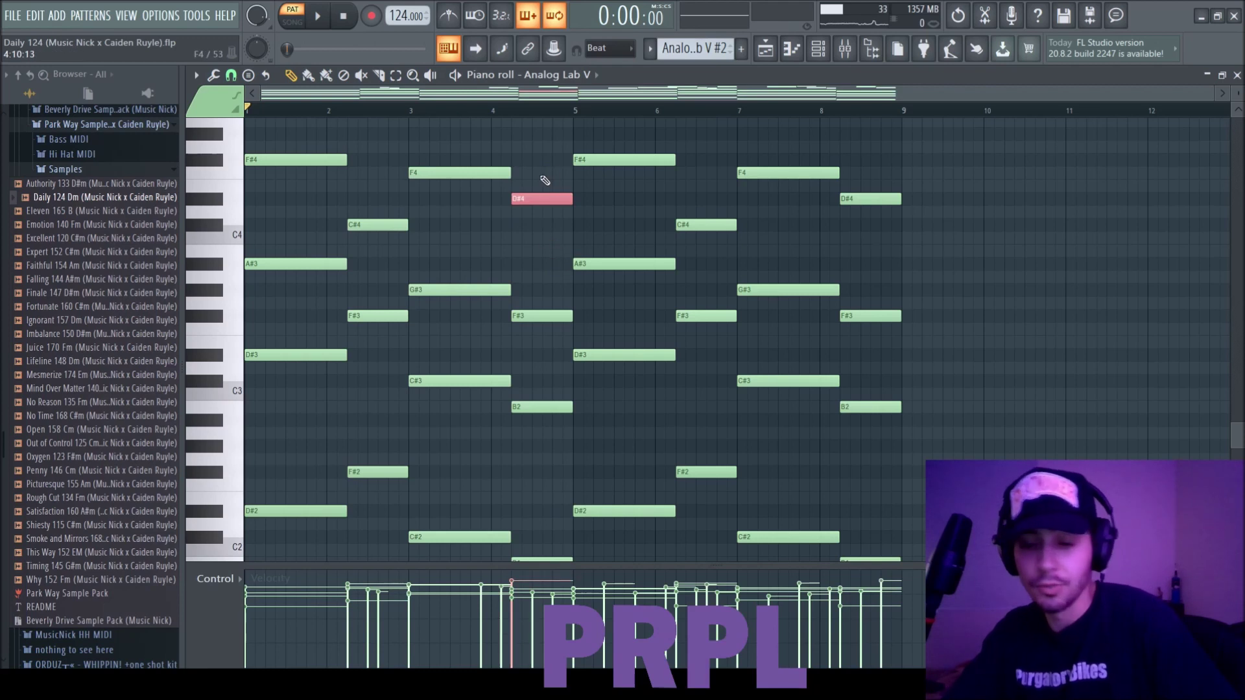
key("ctrl+Down")
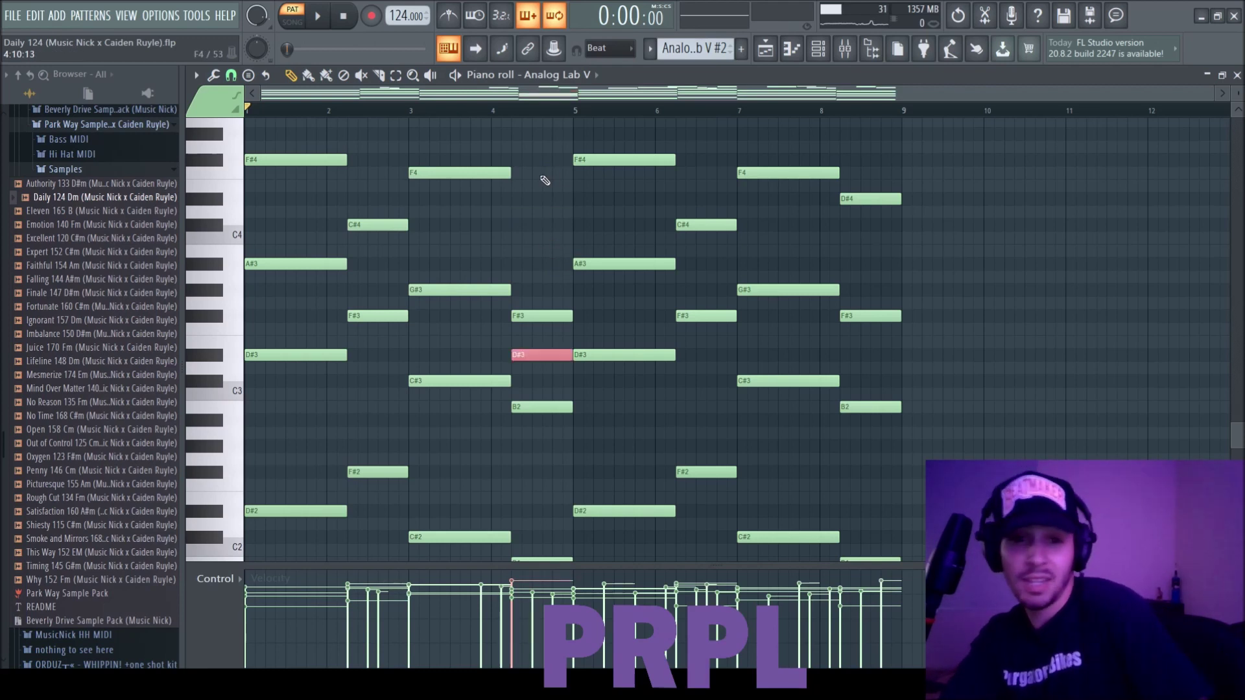
key("ctrl+Up")
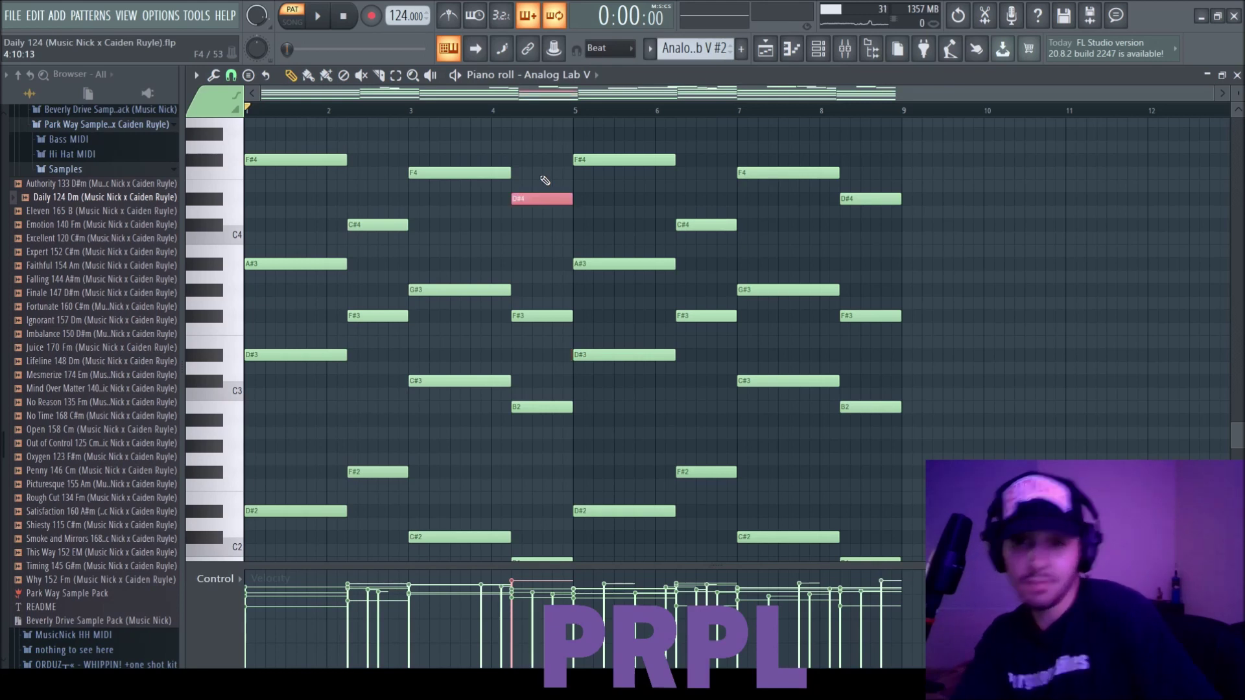
scroll(539, 170, "up", 2)
left_click(546, 227, "ctrl")
Examine the chord voicings and the short melody notes above them across the Analog Lab V #2 pattern
scroll(535, 253, "up", 1)
scroll(526, 264, "down", 1)
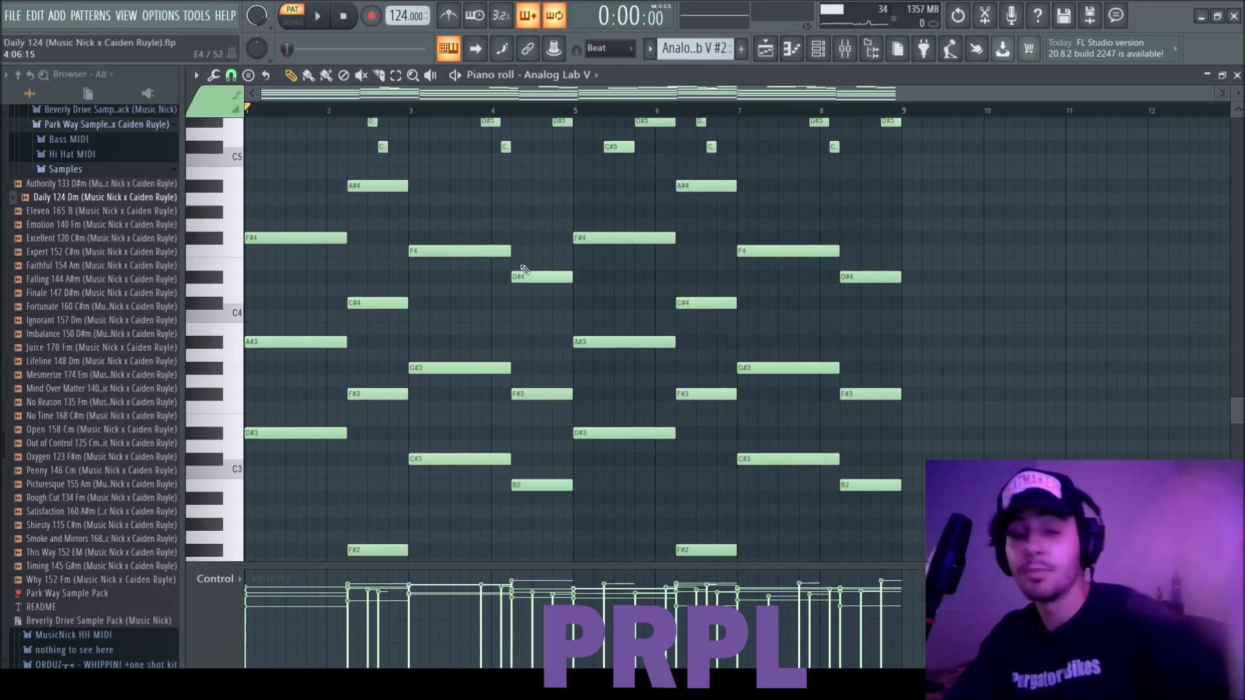
scroll(363, 263, "up", 1)
scroll(318, 304, "down", 4)
scroll(279, 364, "up", 3)
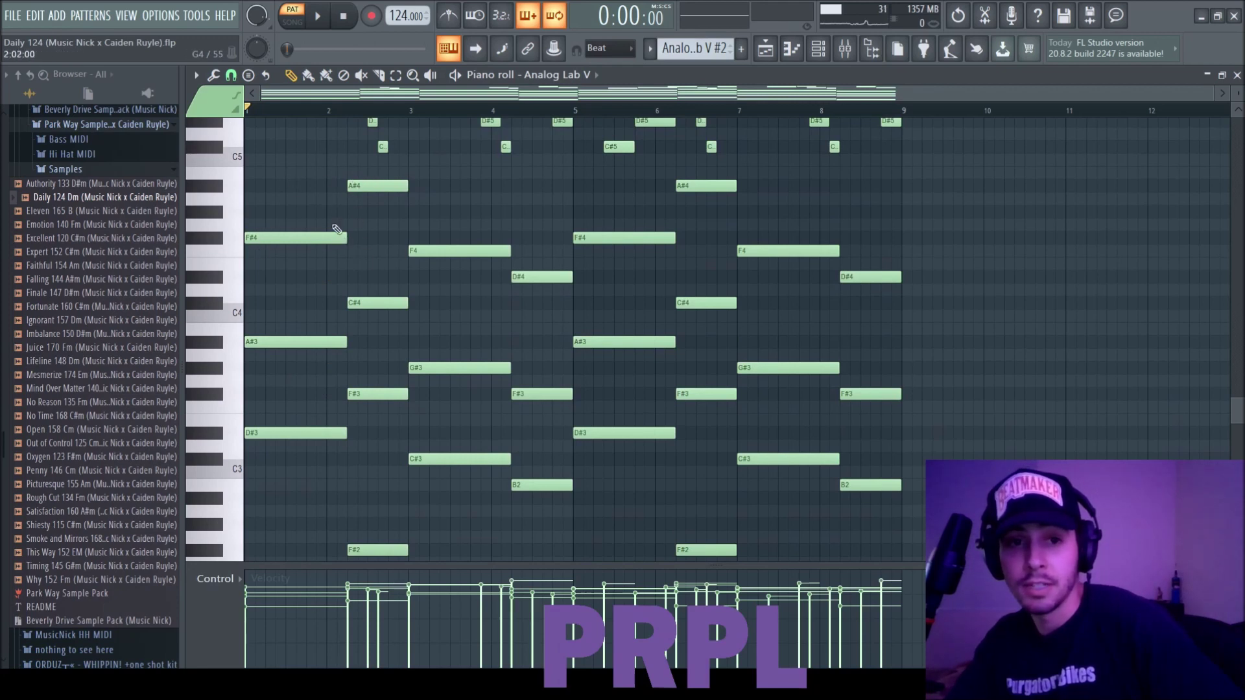
scroll(502, 278, "up", 3)
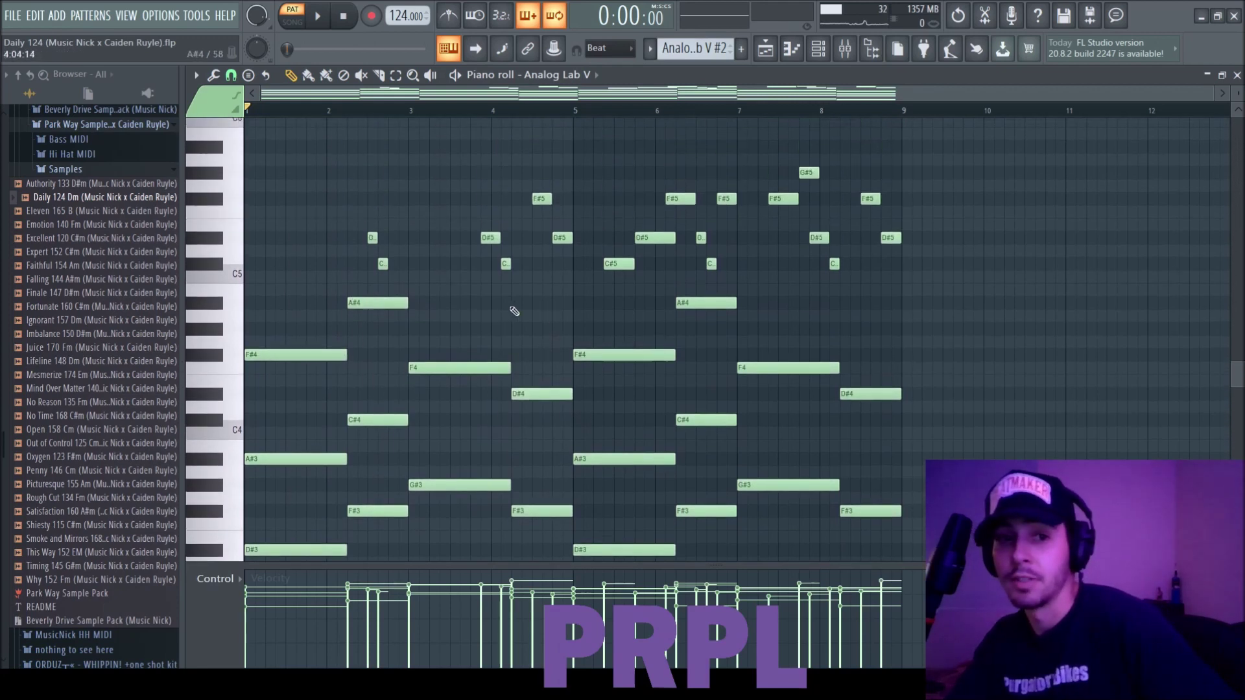
left_click_drag(345, 220, 402, 280)
left_click_drag(568, 290, 475, 178)
scroll(522, 160, "up", 2)
left_click(1057, 259, "ctrl")
scroll(1035, 285, "down", 2)
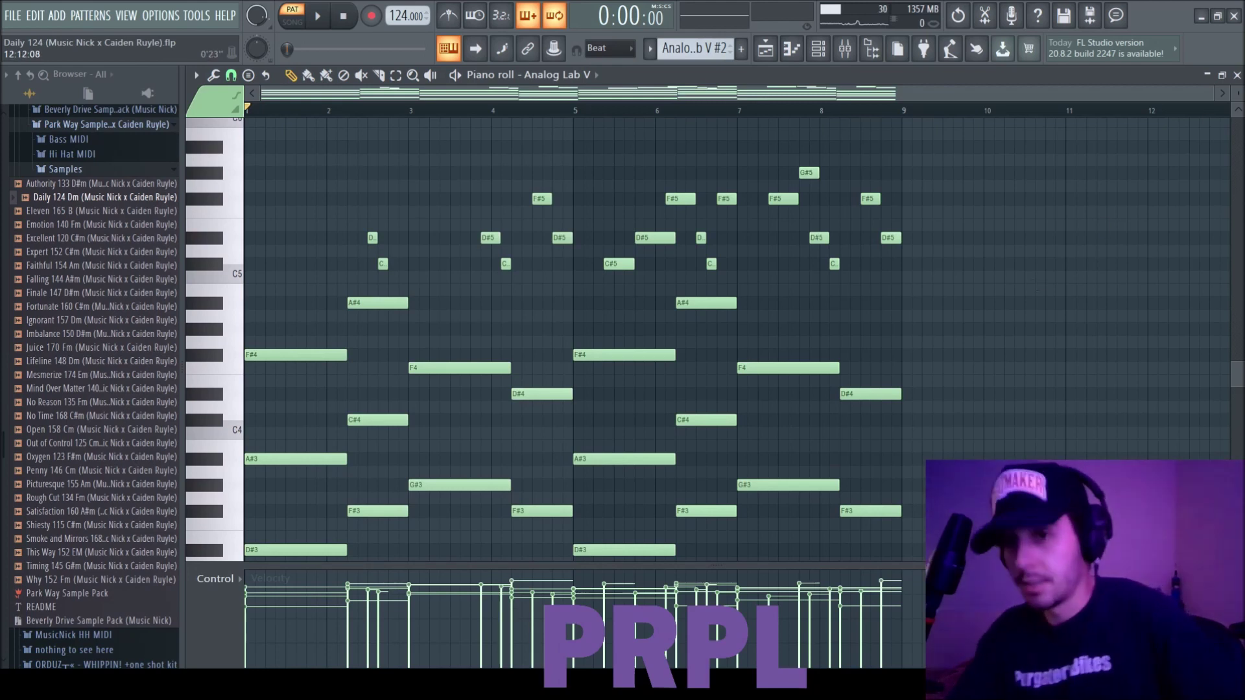
Leave the piano roll for the playlist and play the arrangement from bar 9
left_click(1237, 74)
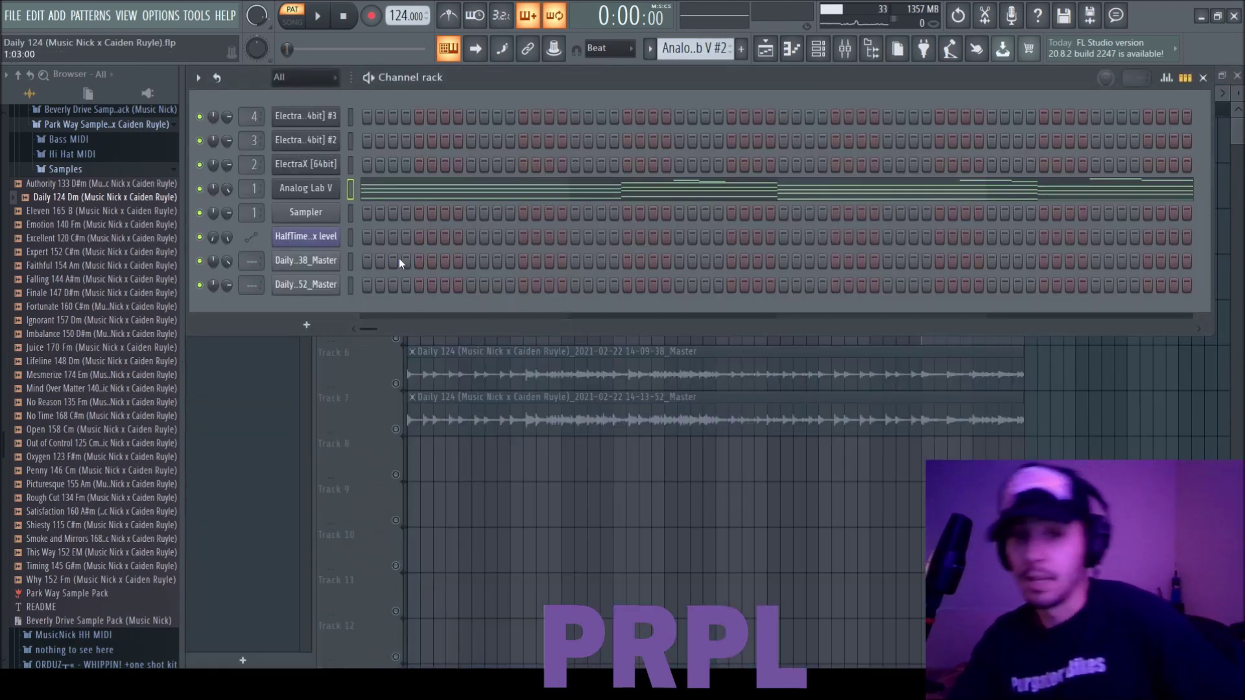
key("F6")
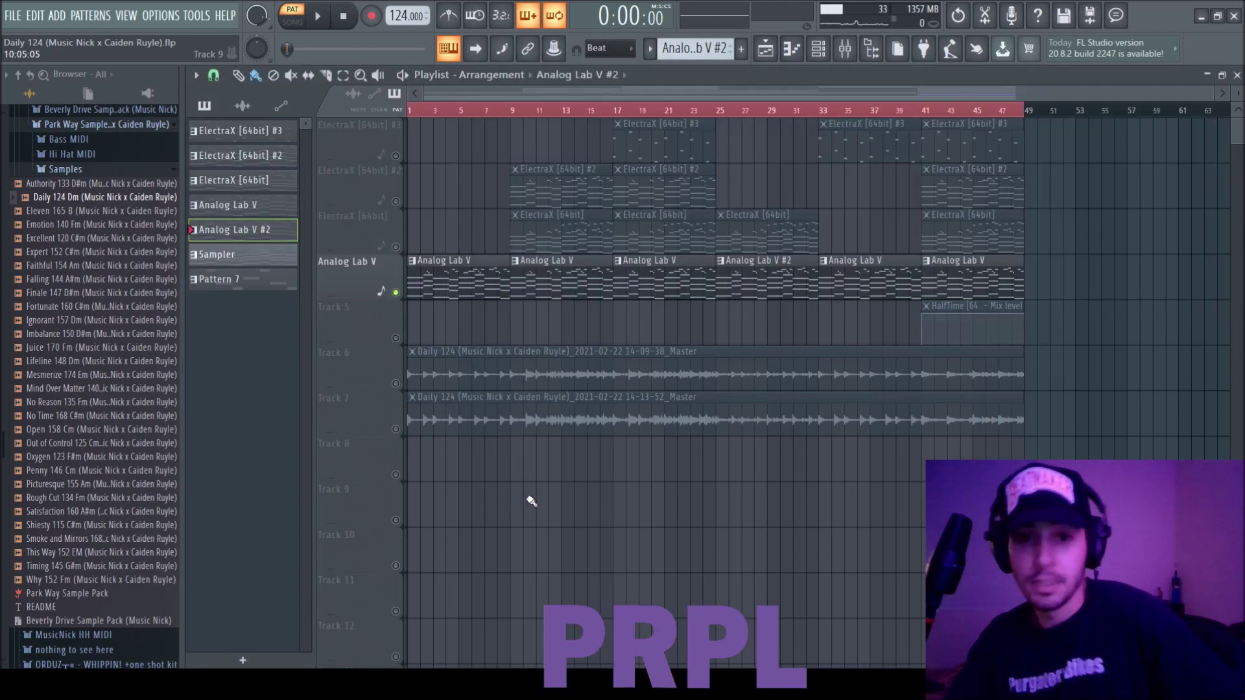
left_click(516, 110)
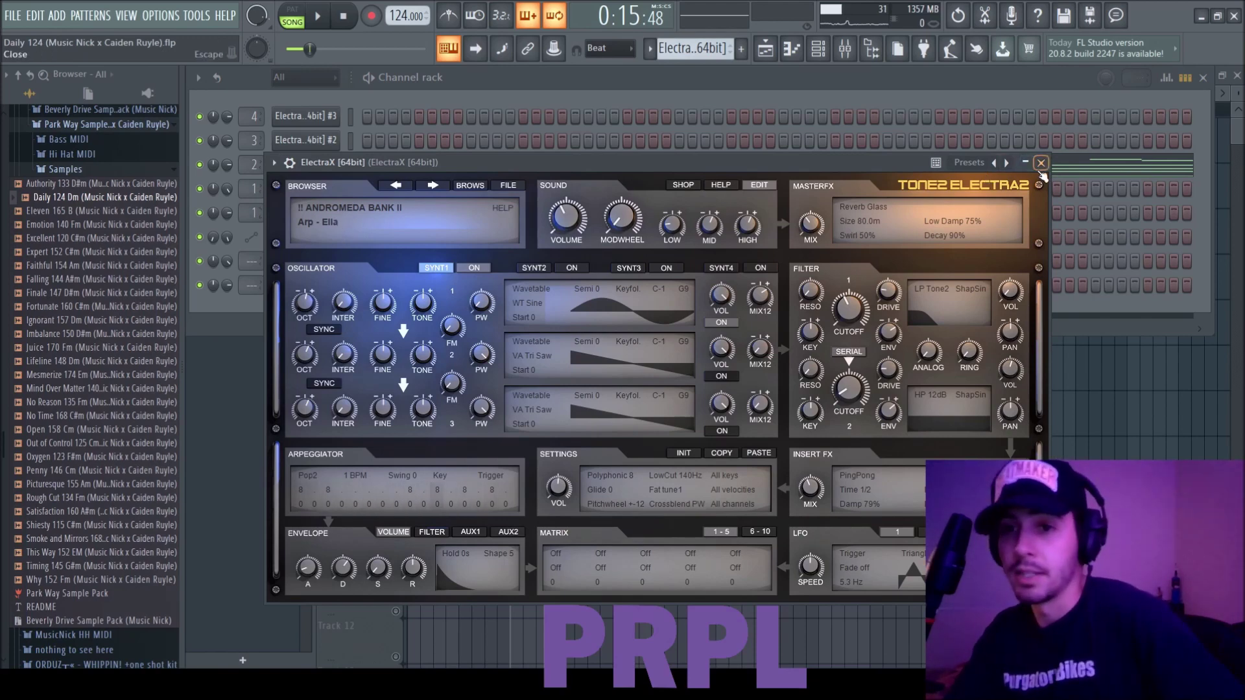
left_click(321, 19)
Play the ElectraX [64bit] pattern on its own in pattern mode and view its notes in the piano roll
left_click(293, 16)
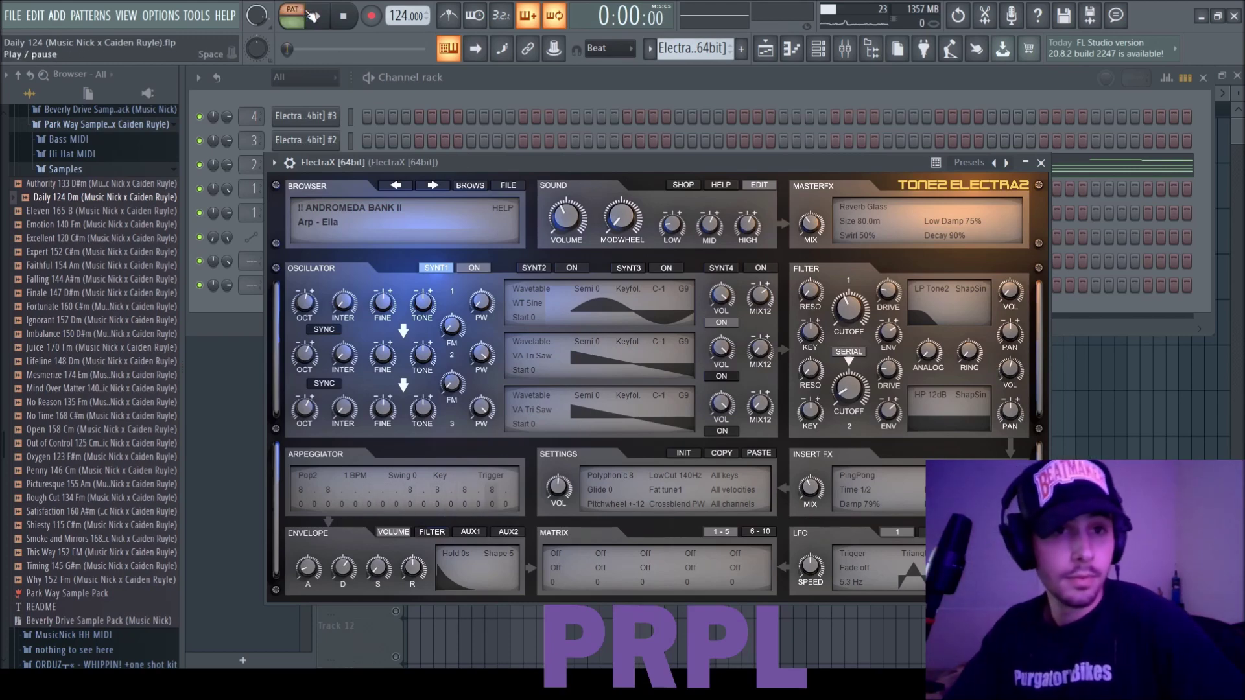
left_click(317, 16)
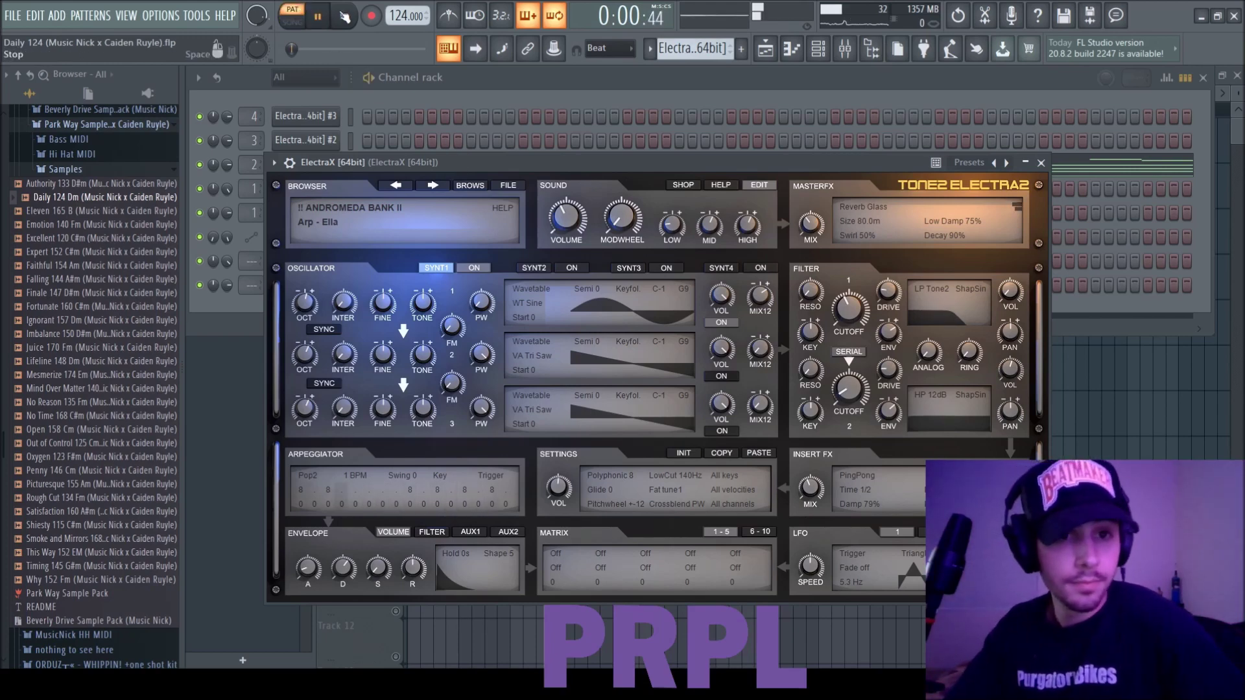
left_click(1107, 166)
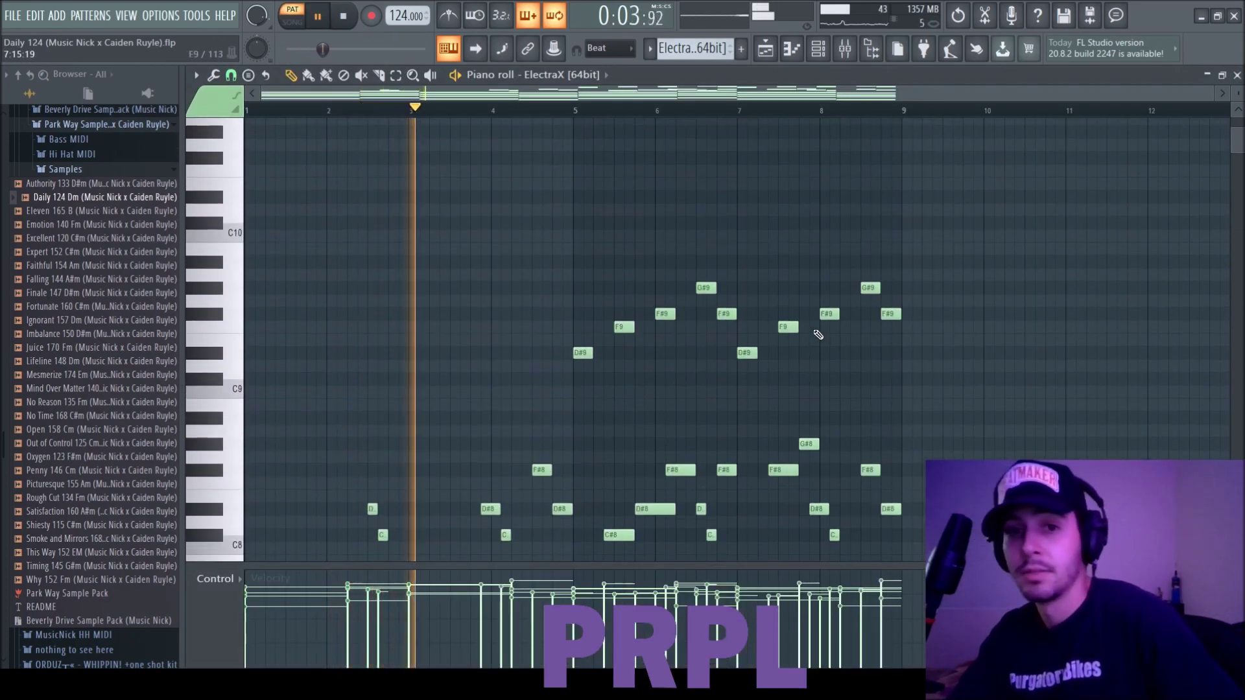
scroll(819, 334, "down", 6)
left_click(1237, 76)
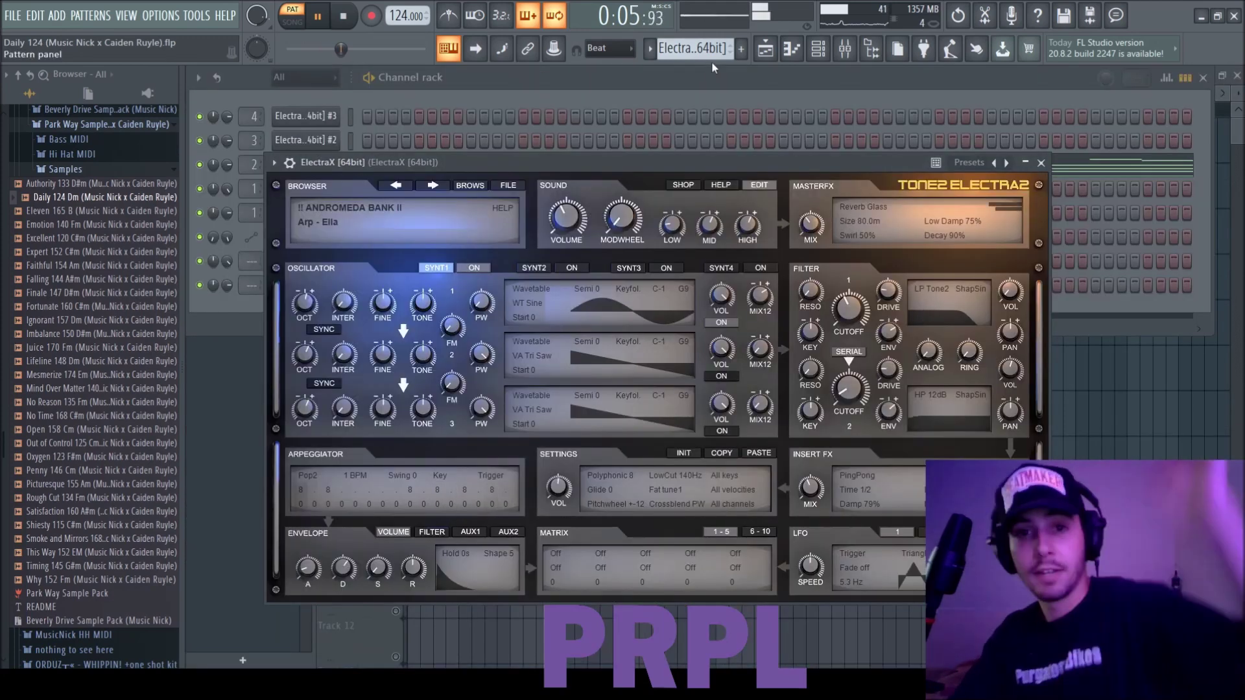
key("space")
Switch to the ElectraX [64bit] #2 pattern, open its instrument, and start playback
scroll(710, 51, "down", 1)
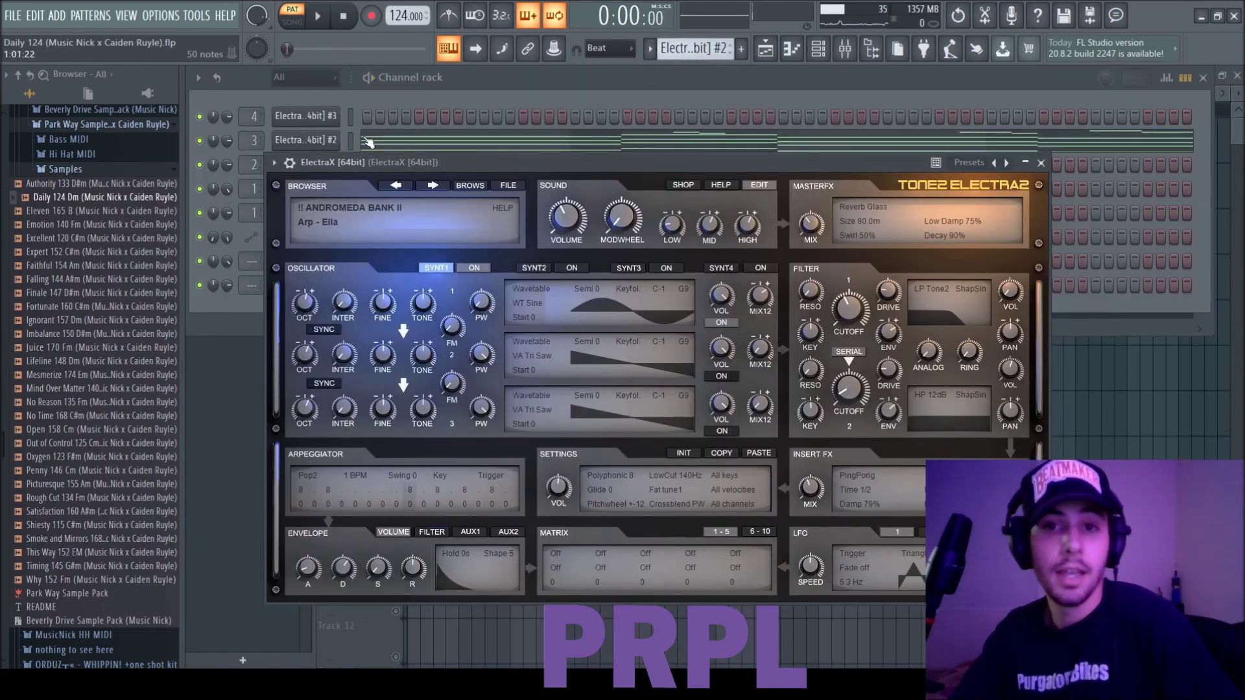
left_click(297, 142)
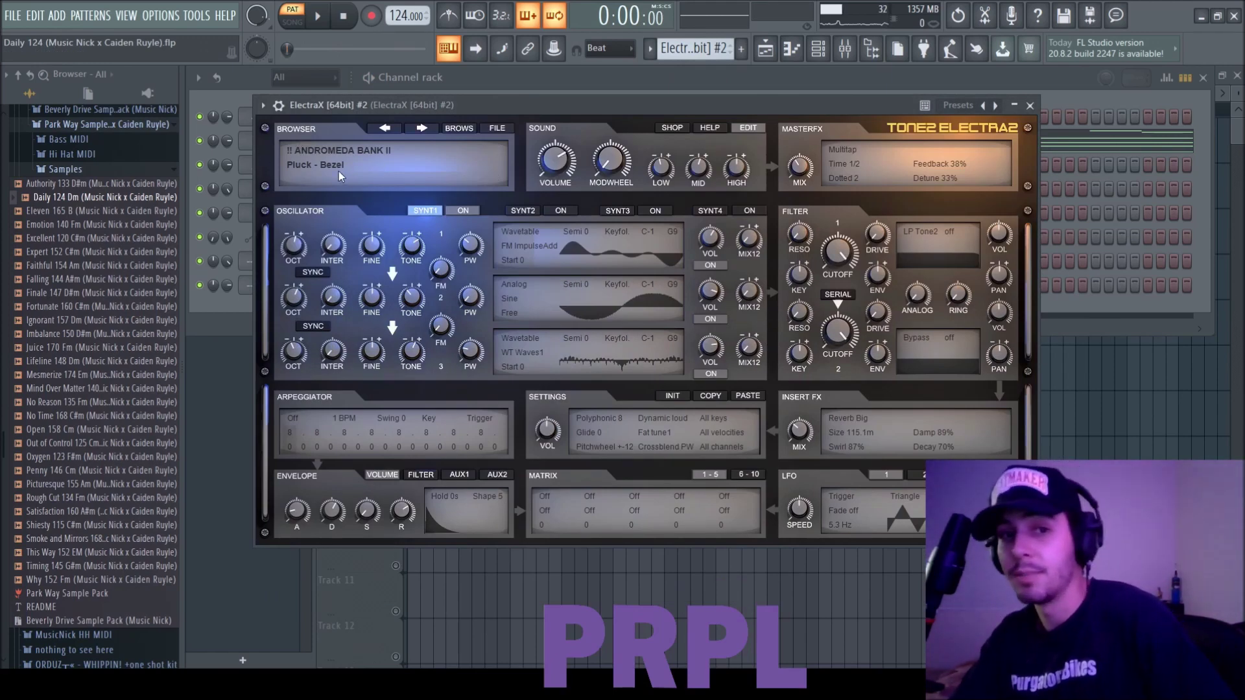
left_click(316, 19)
View the ElectraX [64bit] #2 pattern's melody and chord notes in the piano roll, ending with playback stopped
left_click(1071, 139)
scroll(752, 228, "down", 5)
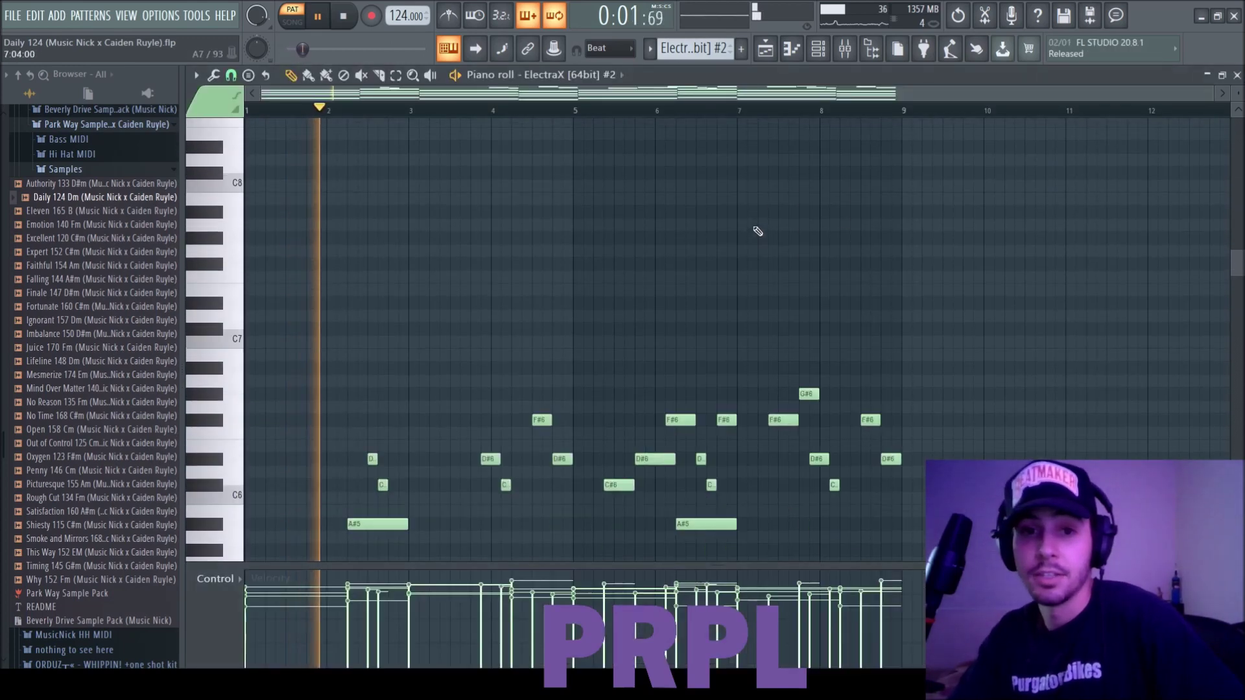
scroll(756, 231, "down", 4)
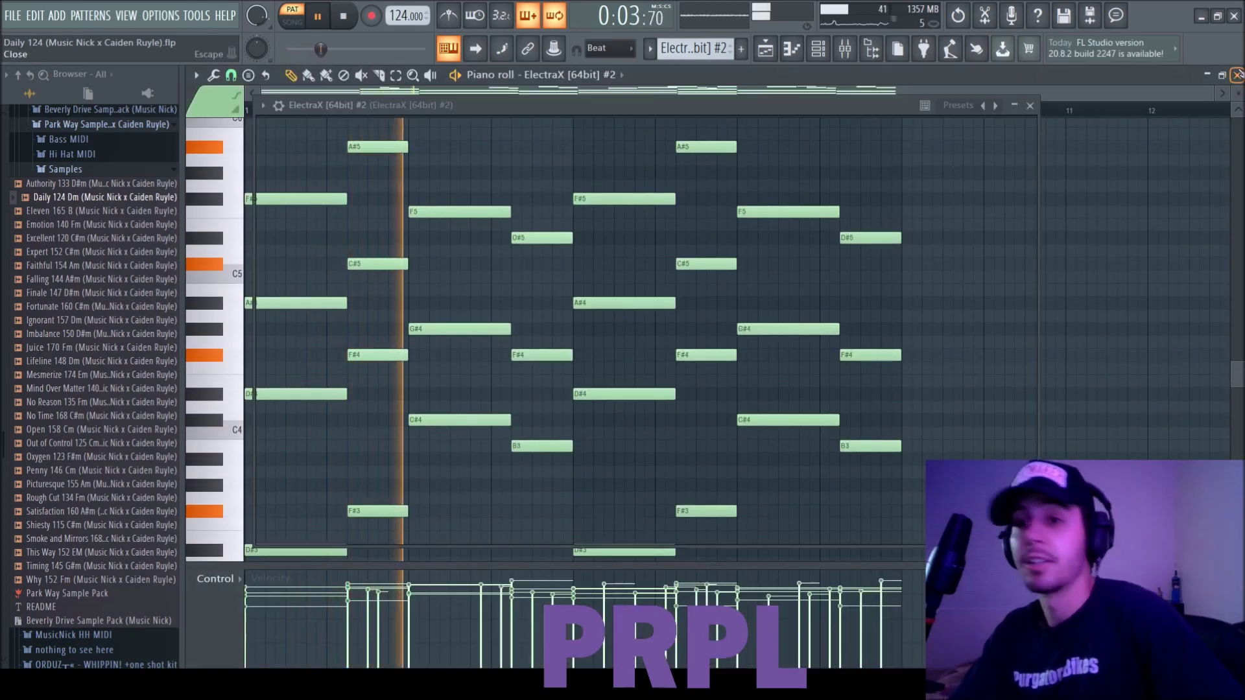
left_click(1236, 75)
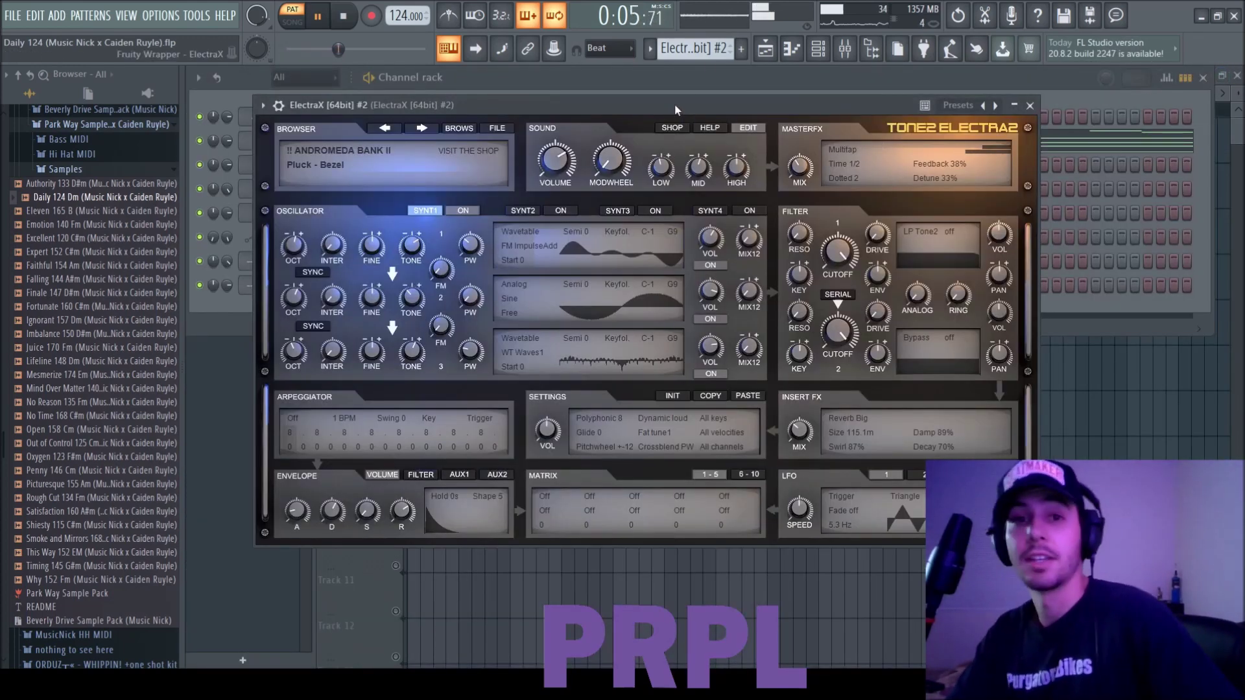
key("space")
Switch to the ElectraX [64bit] #3 pattern and view its instrument's preset
scroll(705, 46, "down", 1)
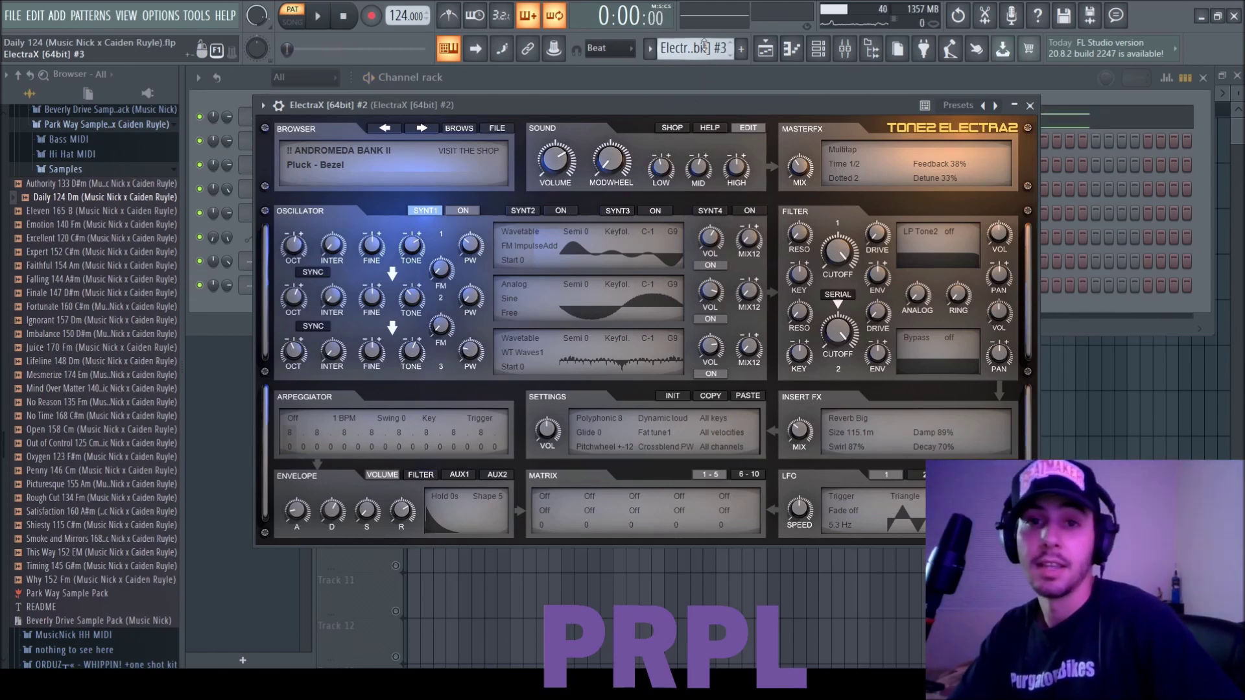
key("Escape")
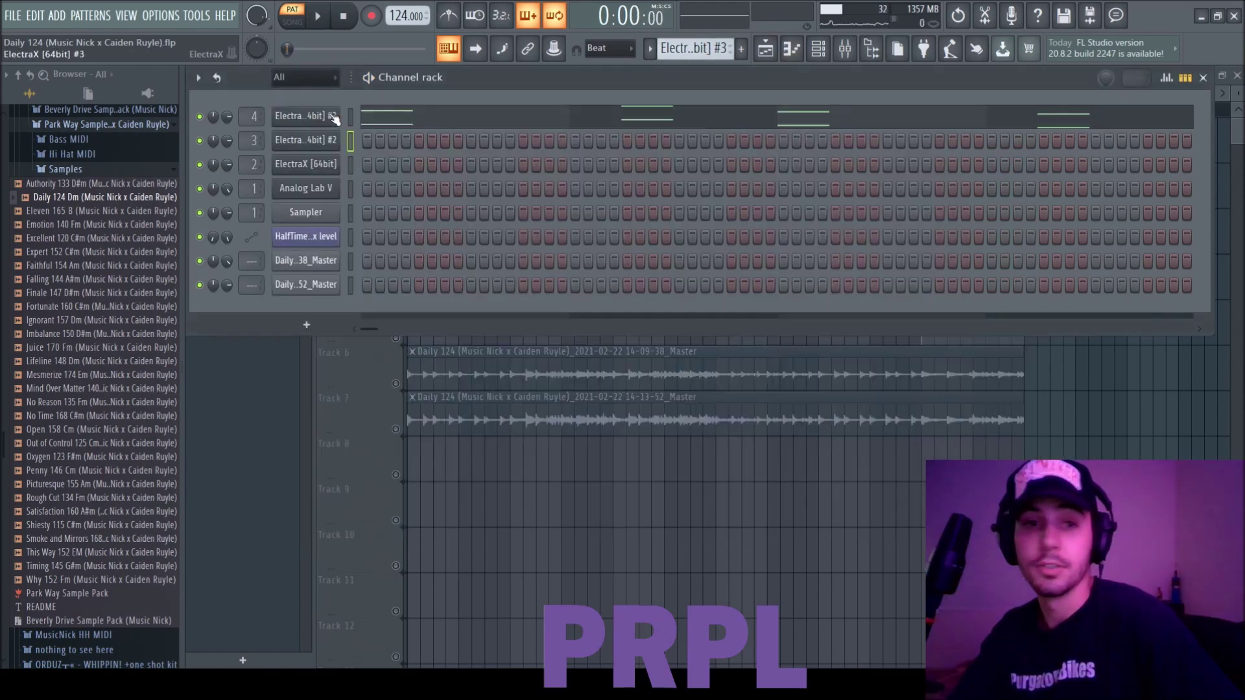
left_click(283, 115)
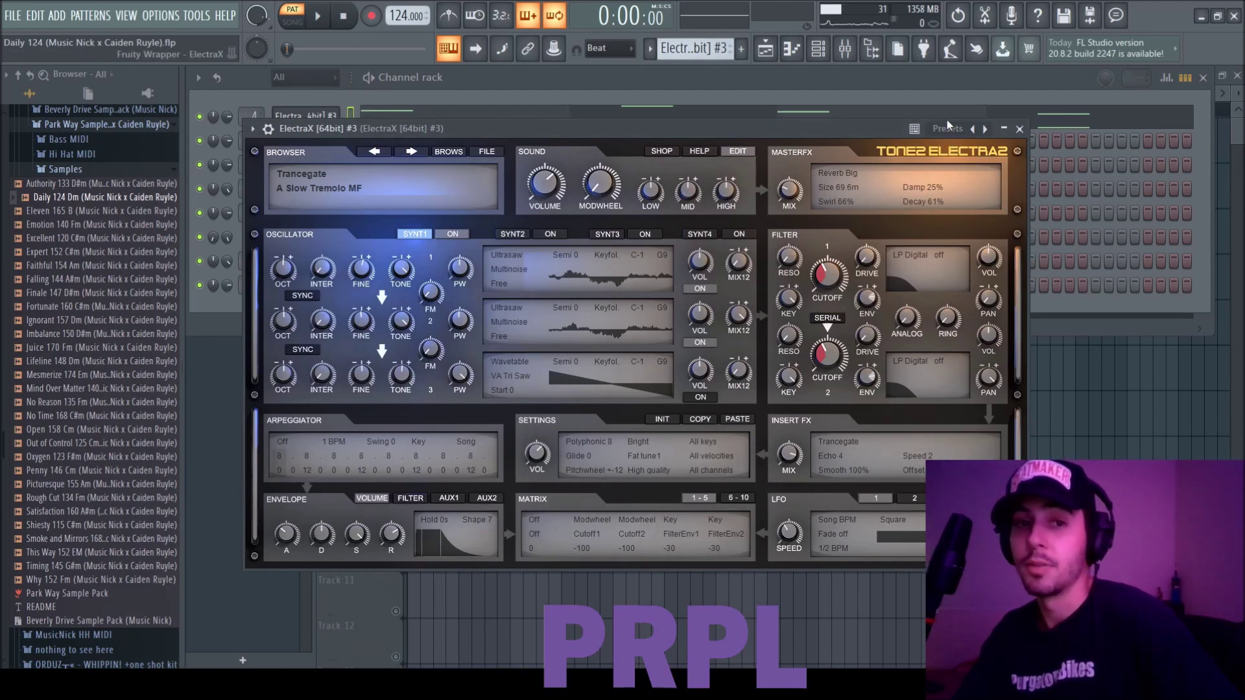
left_click(1020, 129)
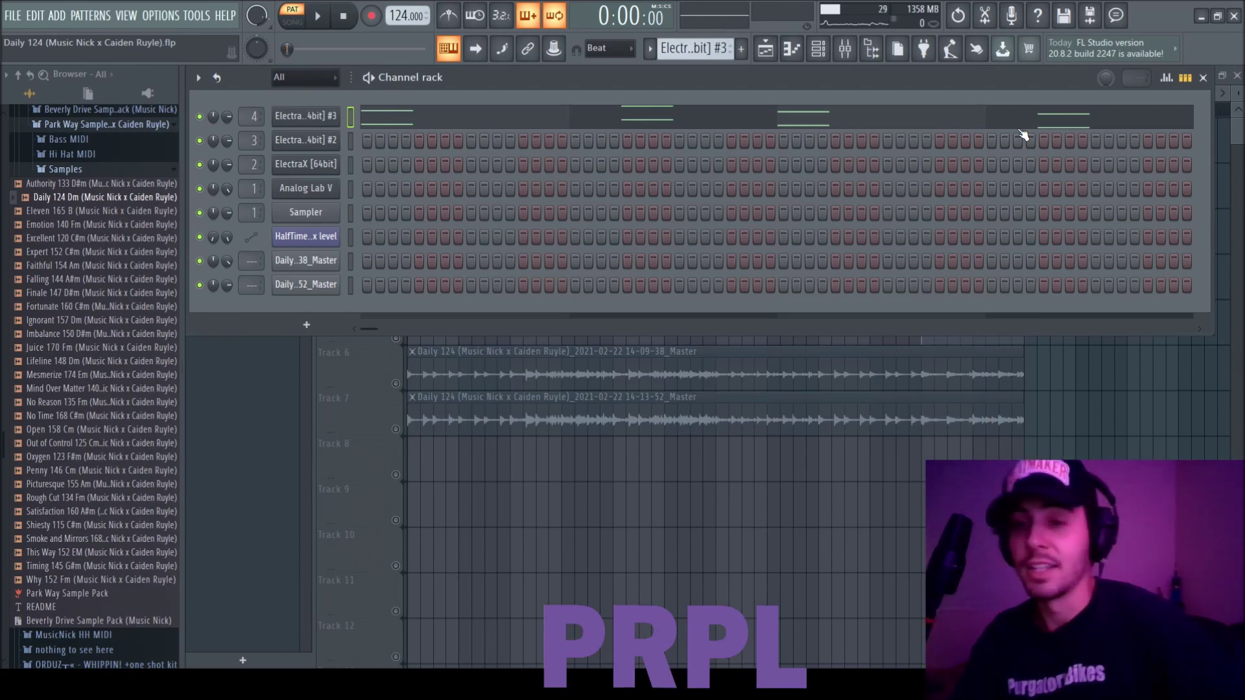
Show the playlist, unsolo the Analog Lab V track and select the arrangement's clips section by section through bar 32
key("F9")
key("F5")
right_click(396, 293)
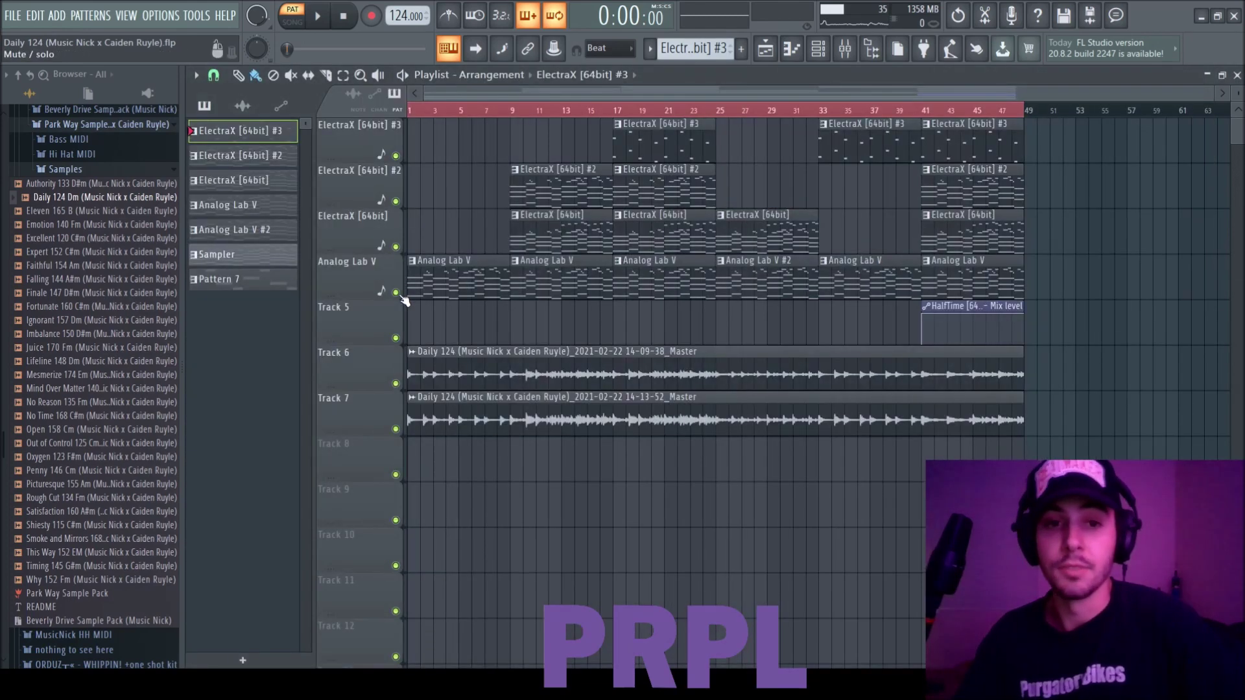
left_click(485, 289, "ctrl")
left_click_drag(583, 311, 564, 181, "ctrl")
left_click_drag(697, 315, 667, 142, "ctrl")
left_click_drag(788, 315, 771, 227, "ctrl")
left_click(801, 323)
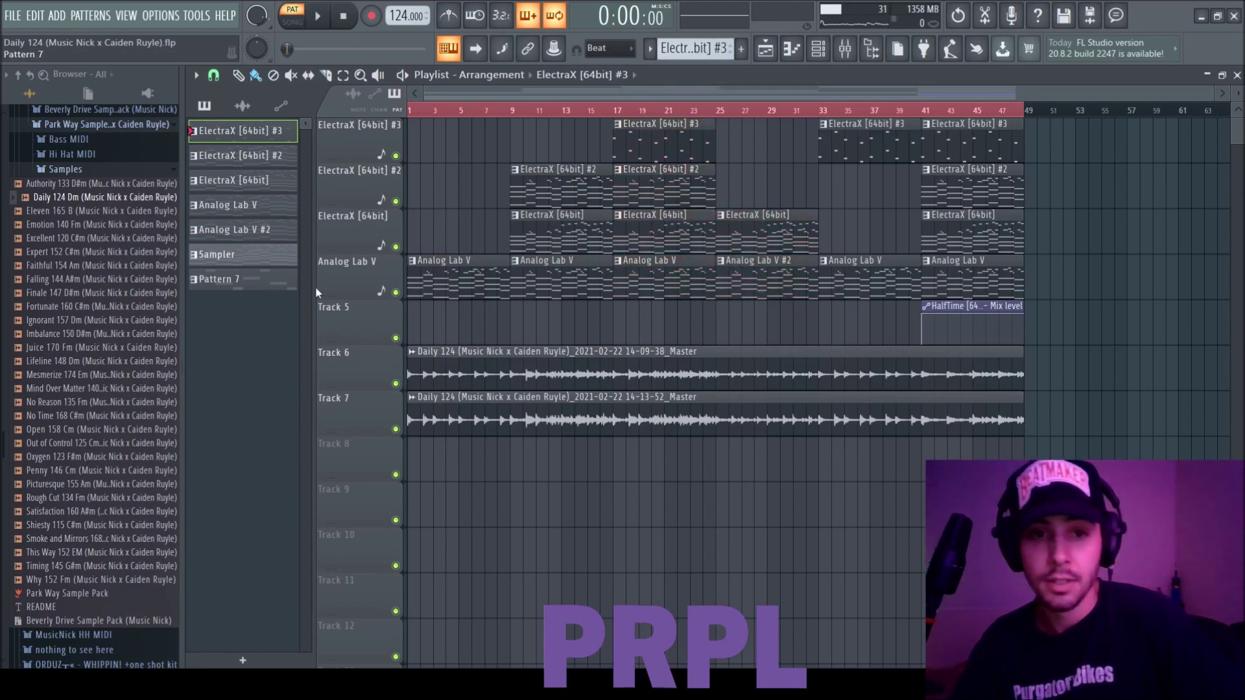
Solo the Analog Lab V track and examine the Analog Lab V #2 pattern's melody and chord notes in the piano roll
right_click(396, 292)
double_click(745, 276)
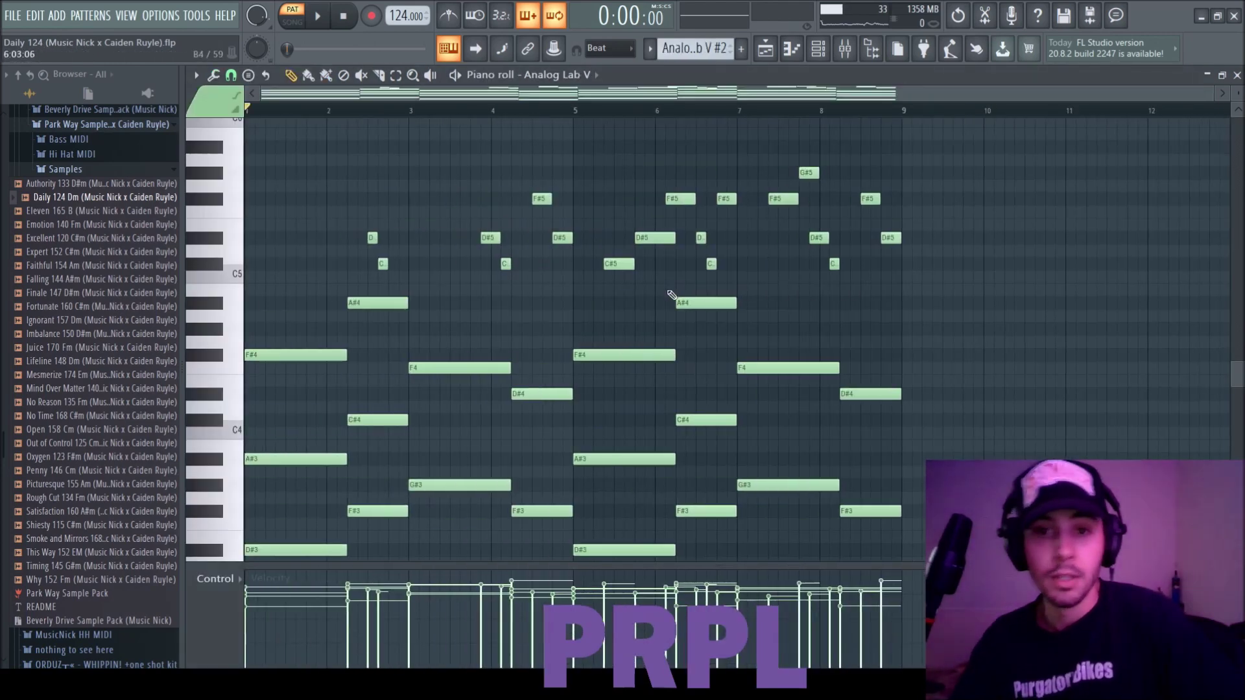
scroll(650, 299, "down", 6)
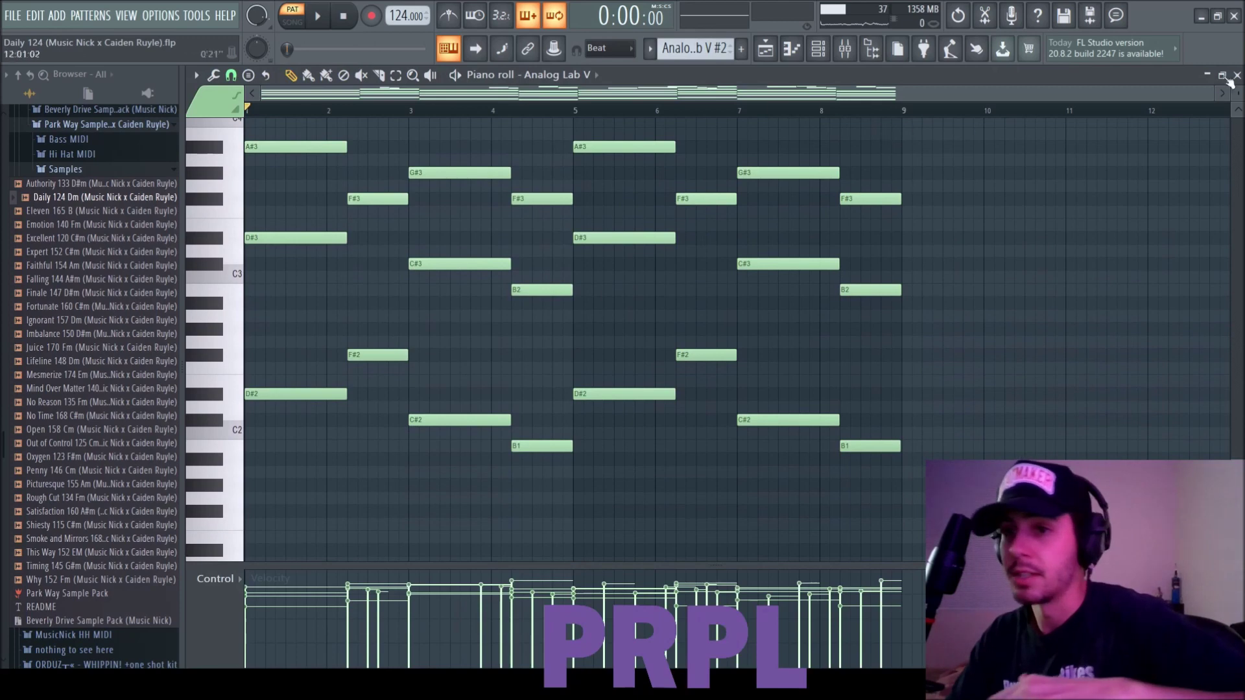
left_click(1236, 75)
key("F6")
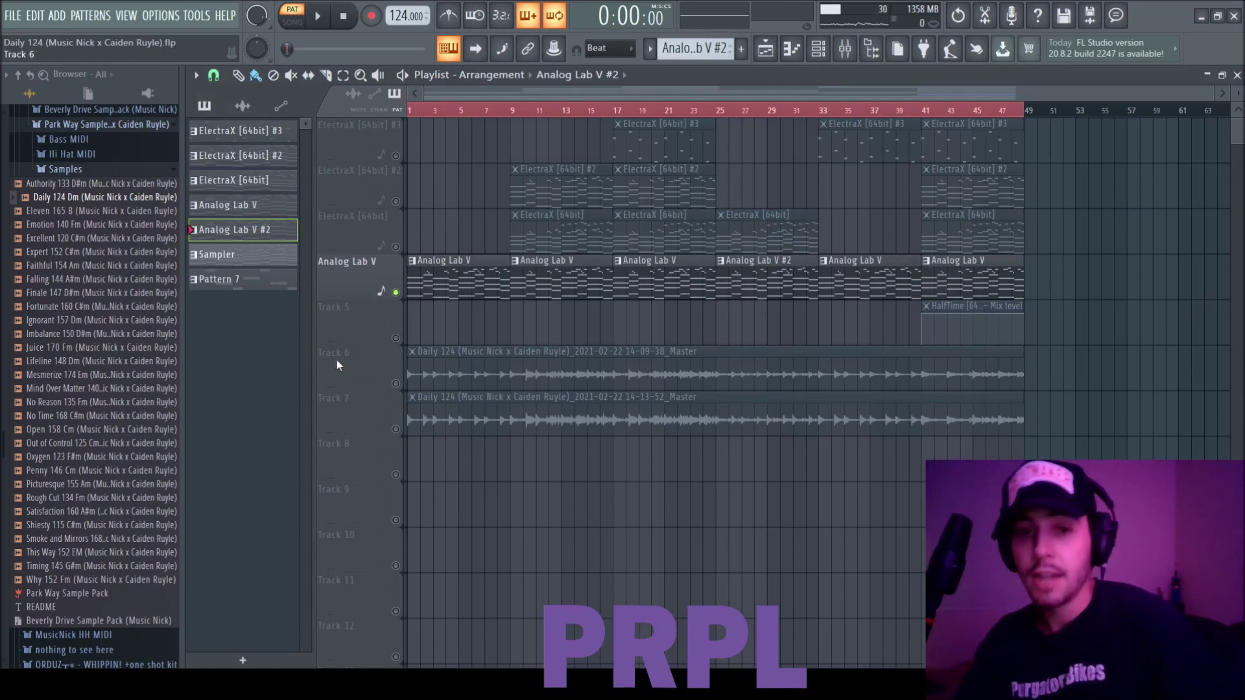
Unsolo the Analog Lab V track and highlight the clips of the arrangement's final section from bar 41
right_click(396, 293)
left_click_drag(1055, 345, 978, 122)
left_click(458, 476, "ctrl")
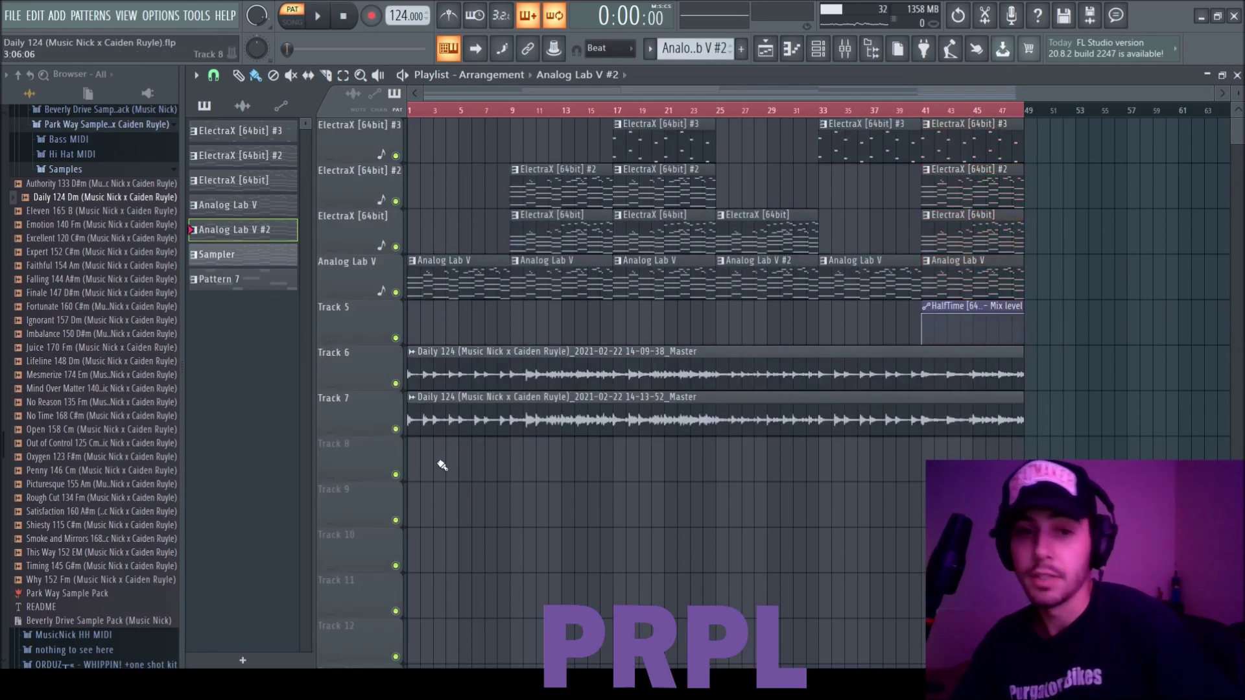
Solo Track 7 and view the sample settings of the 14-09-38_Master audio clip
right_click(396, 429)
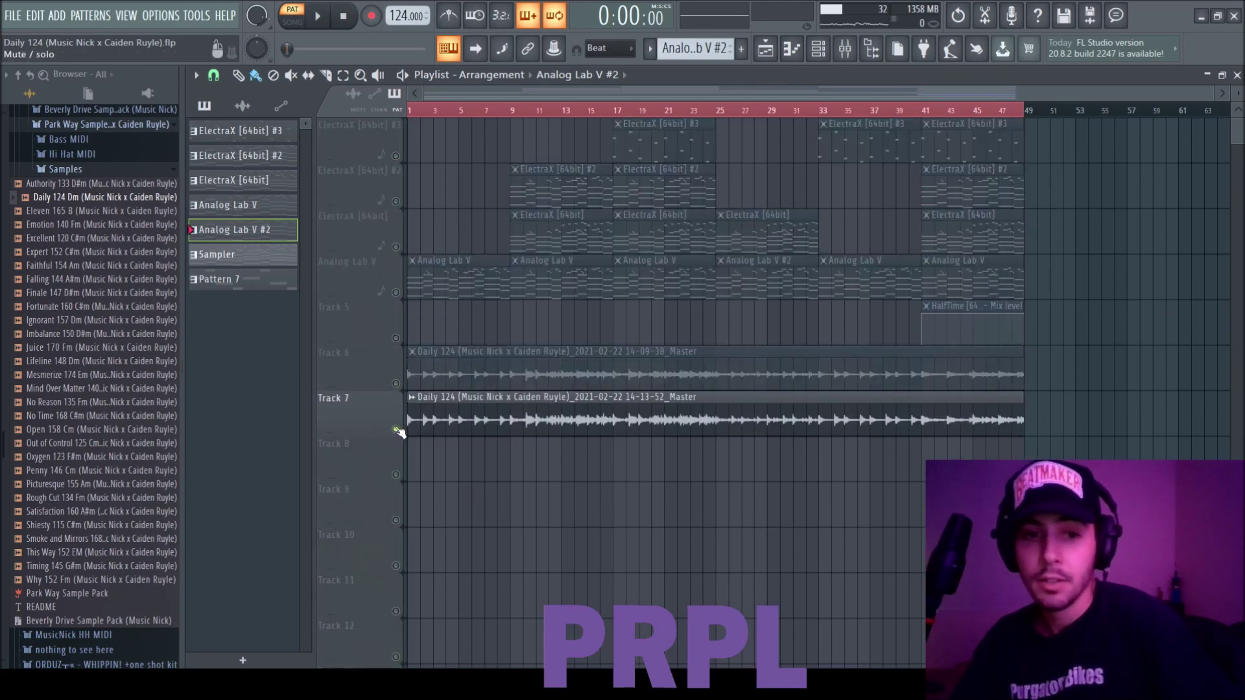
double_click(561, 353)
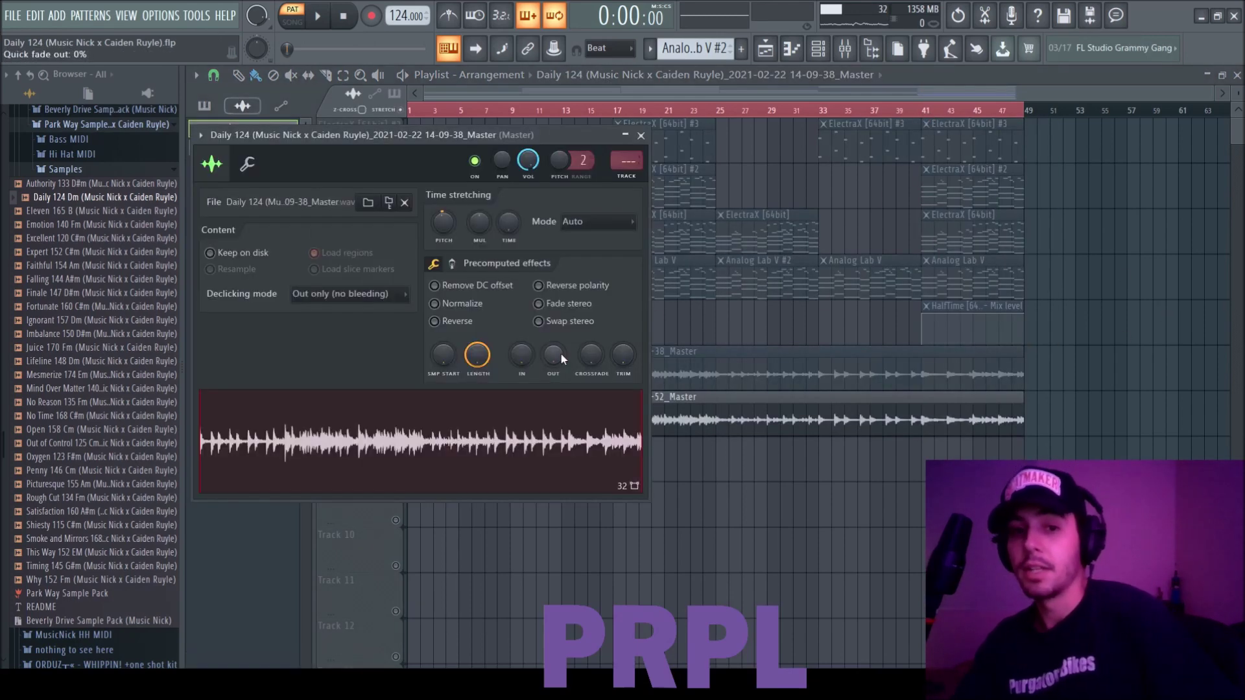
left_click(643, 137)
Bring up the channel rack and mixer, and solo the Analog Lab V mixer track with the Analog Lab V #2 pattern selected
key("F6")
key("F9")
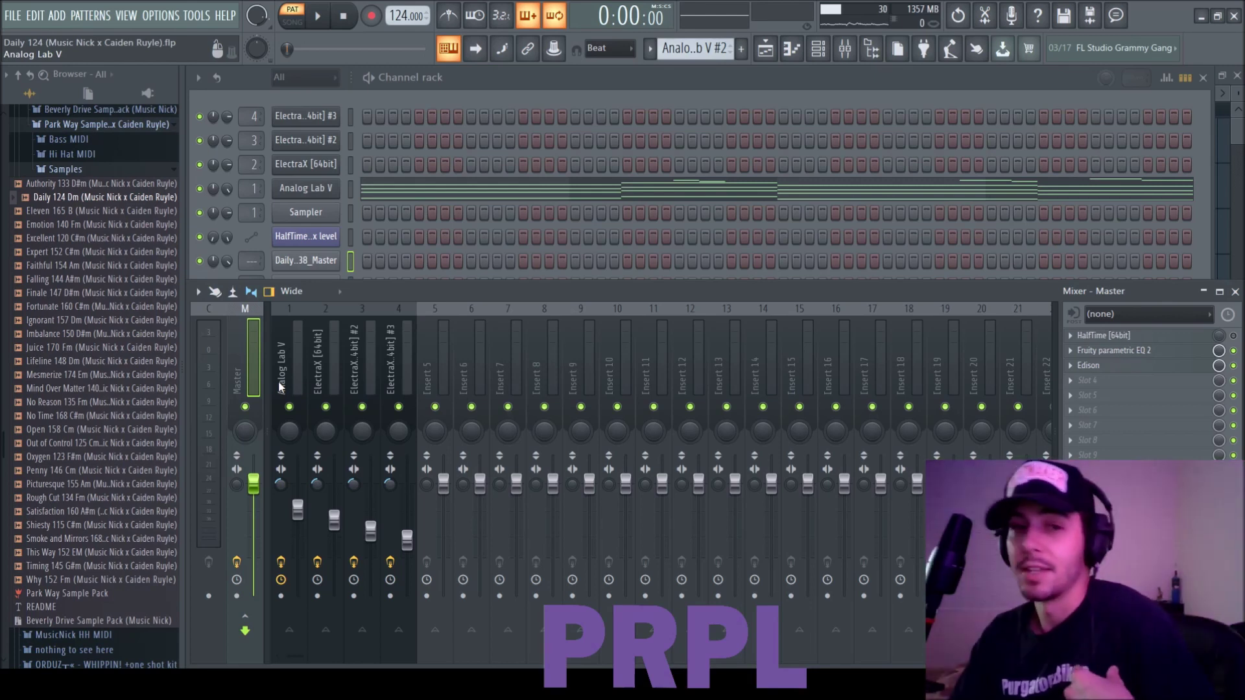
right_click(289, 407)
left_click(650, 83)
scroll(693, 47, "down", 1)
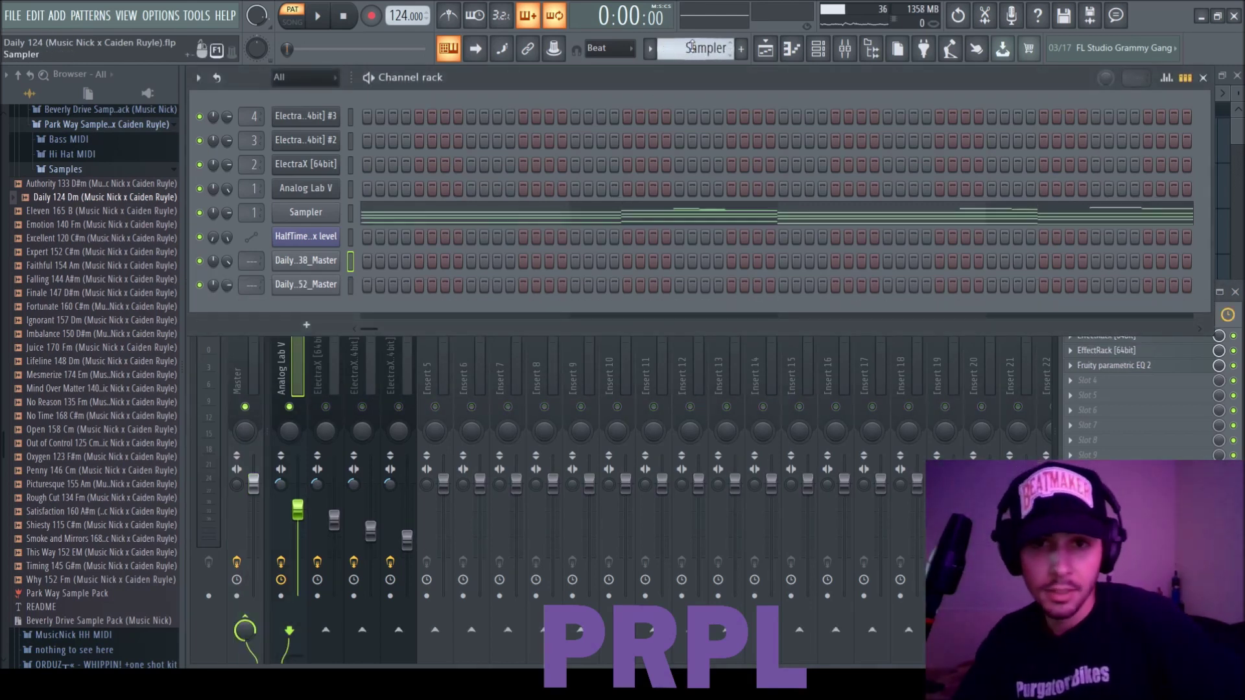
scroll(691, 49, "up", 1)
key("F5")
key("F6")
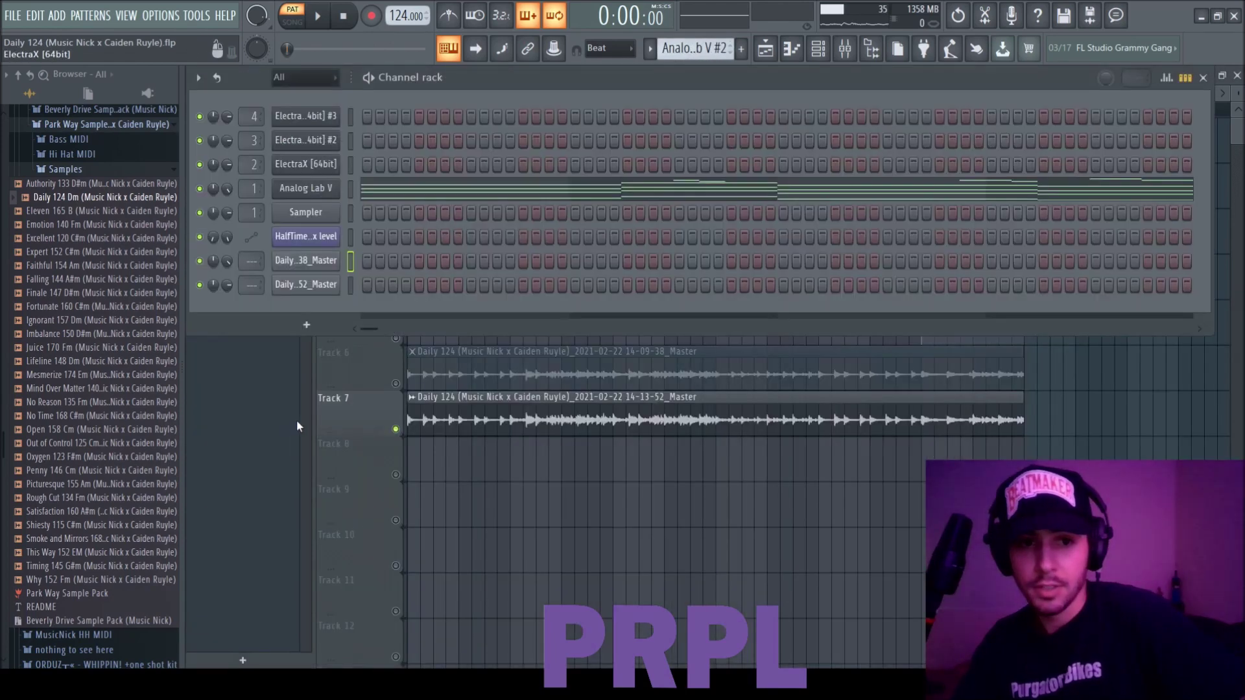
key("F9")
Examine both EffectRack [64bit] effects and Fruity parametric EQ 2 on the Analog Lab V track and play the pattern briefly
left_click(1151, 336)
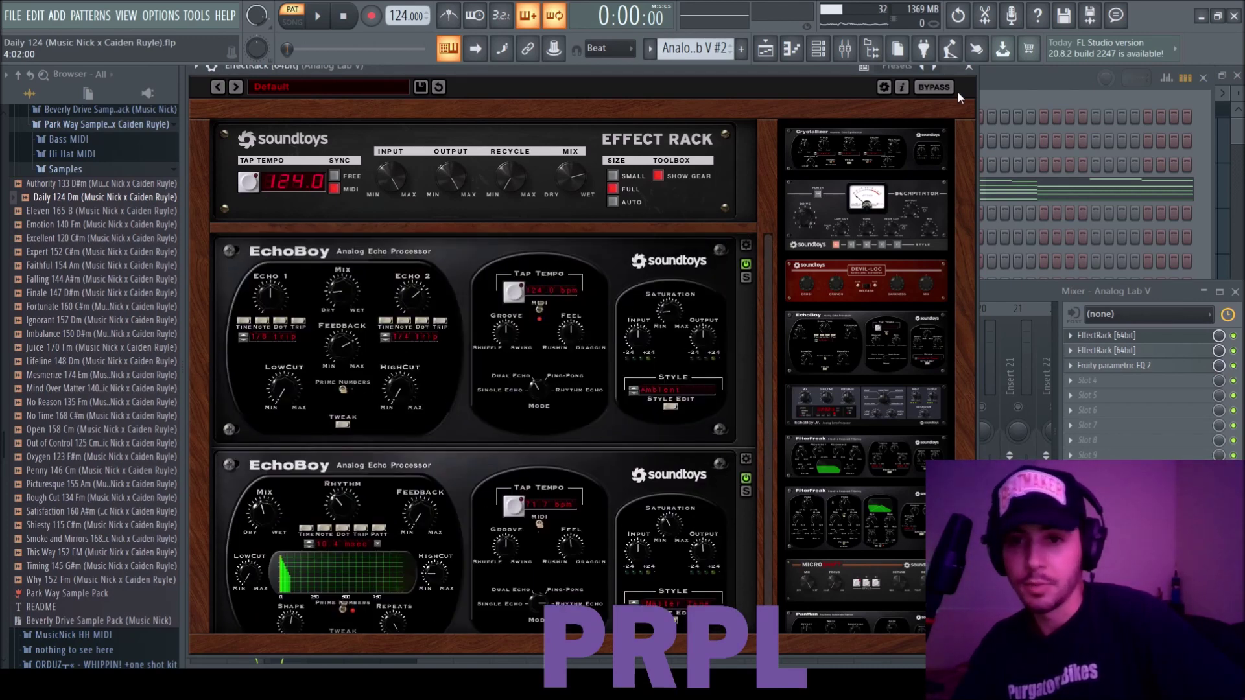
left_click(970, 68)
left_click(1106, 350)
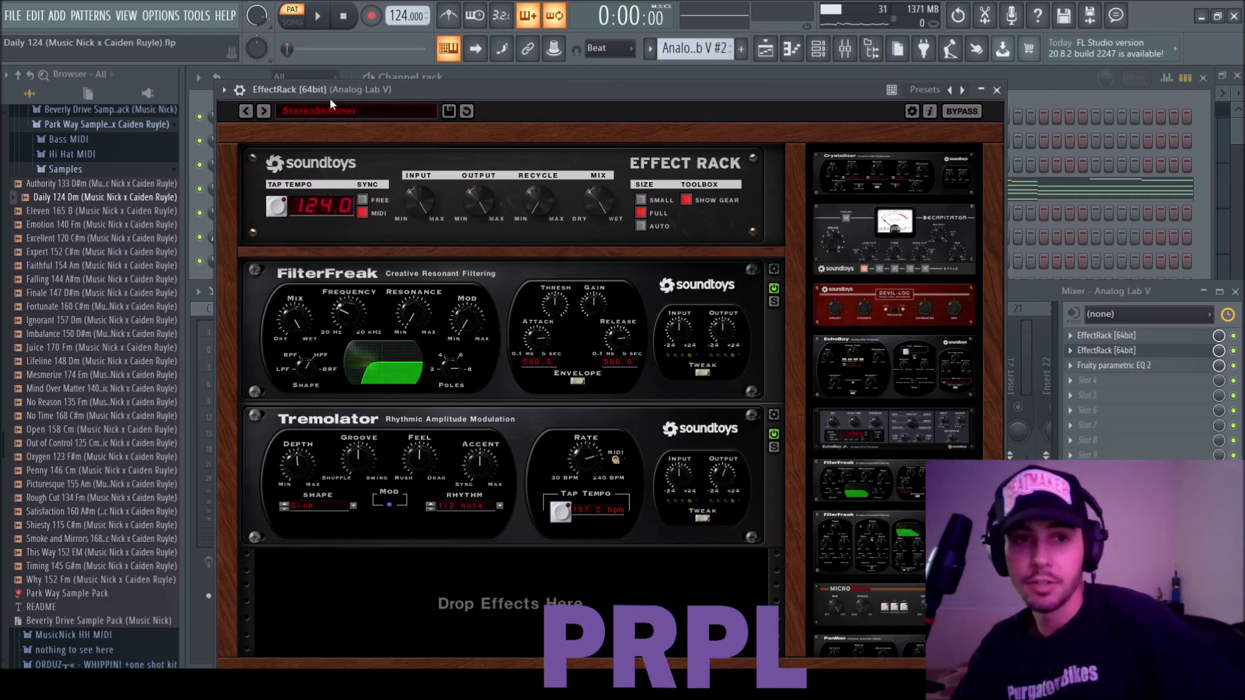
left_click(1114, 366)
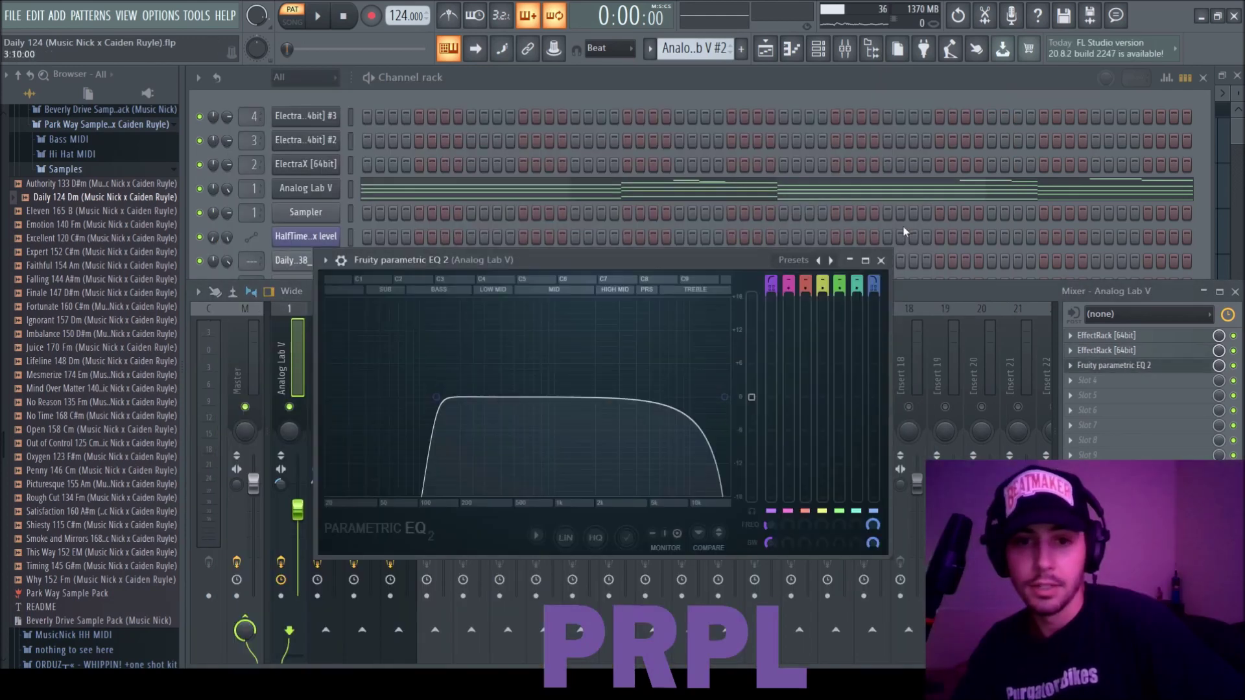
left_click(881, 261)
key("space")
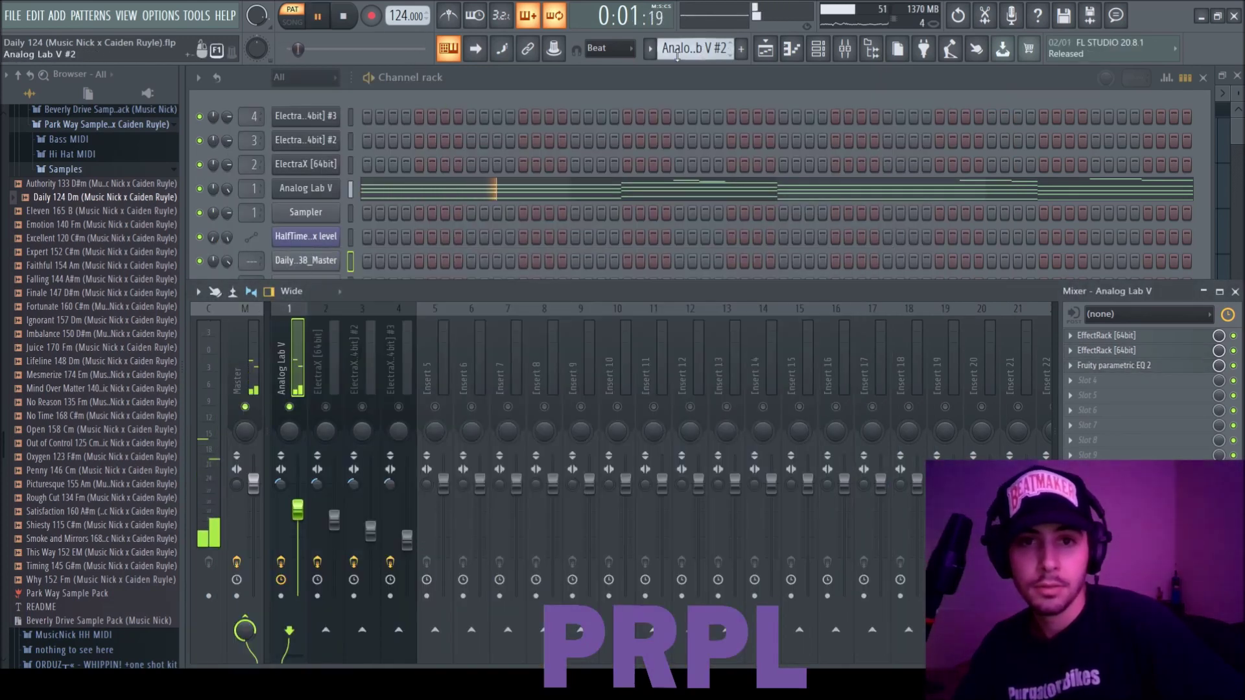
key("space")
Switch to the ElectraX [64bit] pattern and examine the Wider and Drip effects on its mixer track
scroll(677, 56, "down", 1)
scroll(677, 56, "up", 2)
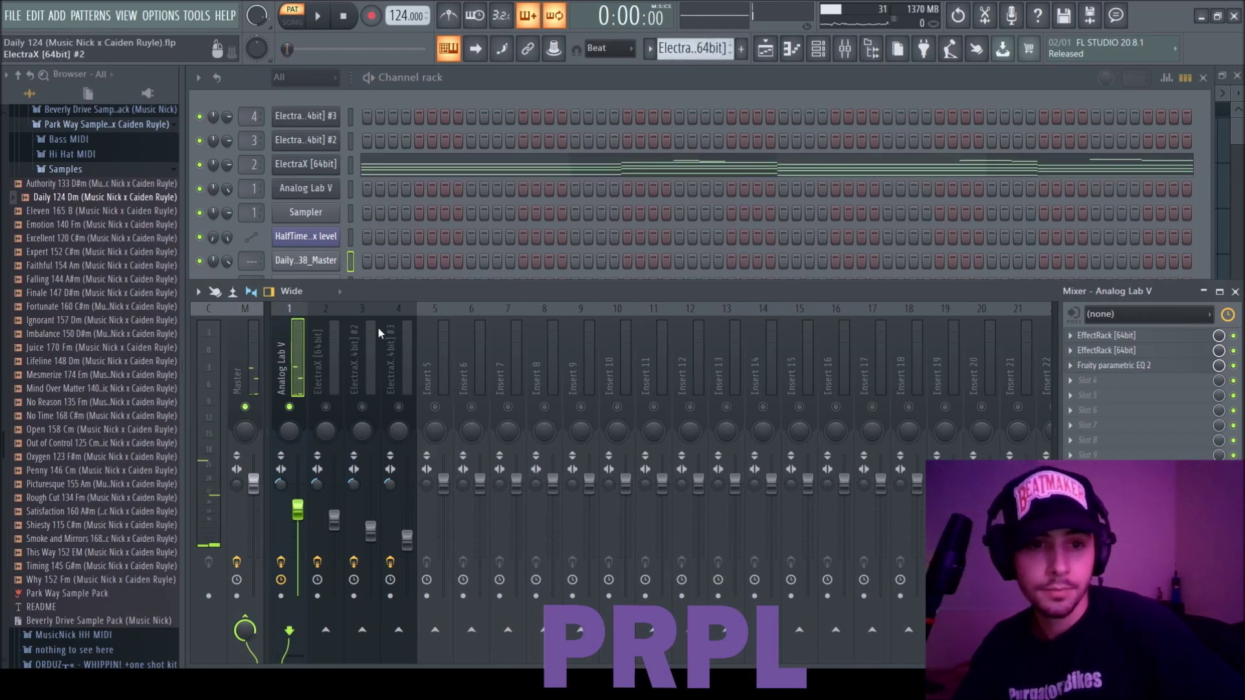
left_click(1087, 336)
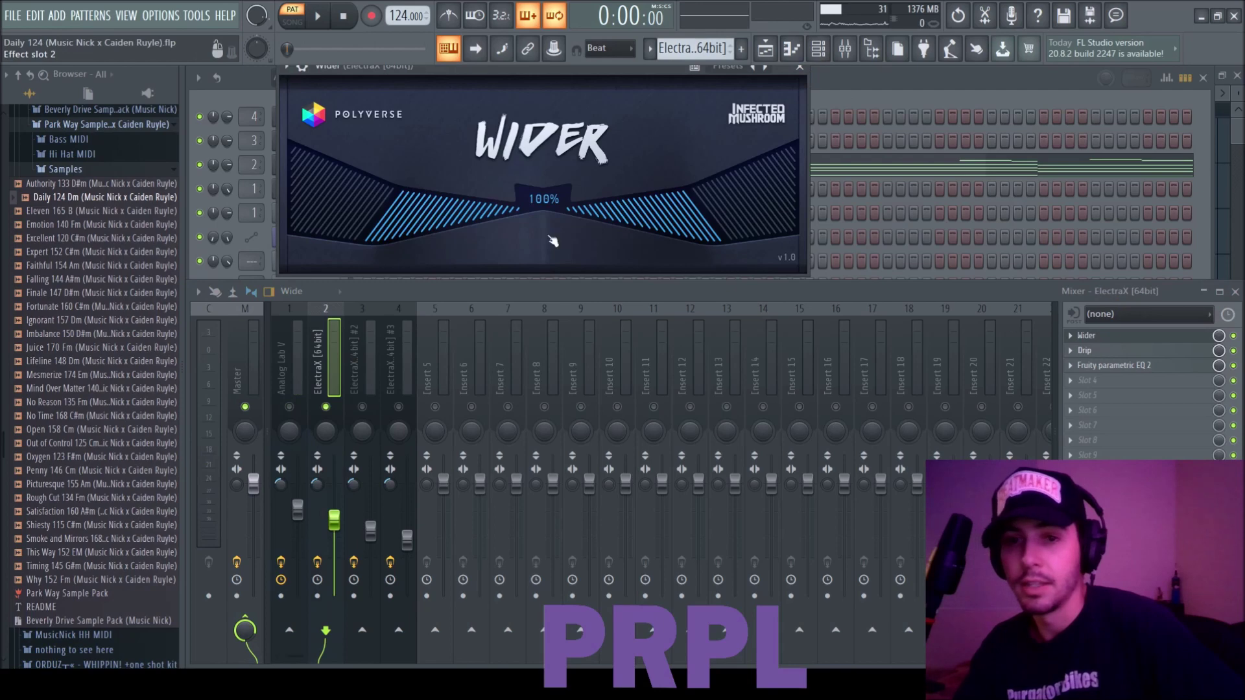
left_click(1086, 351)
left_click(834, 170)
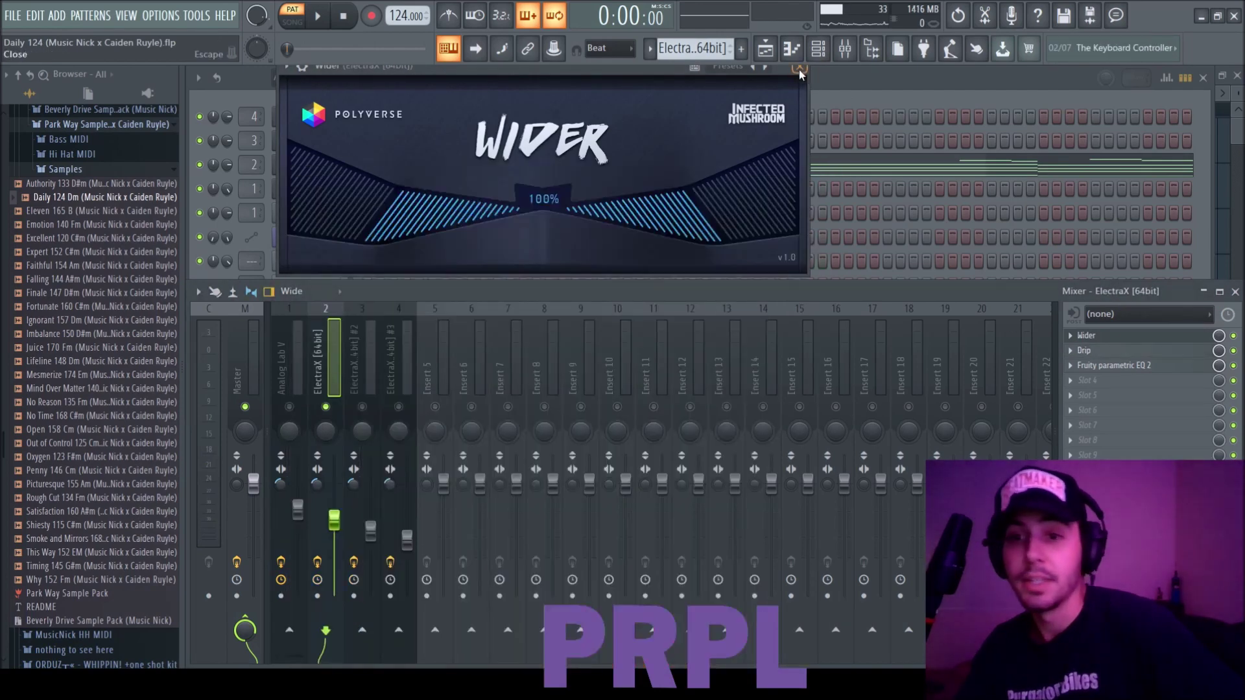
left_click(801, 74)
Switch to the ElectraX [64bit] #2 pattern and examine its Fruity parametric EQ 2 curve during playback
scroll(692, 47, "up", 1)
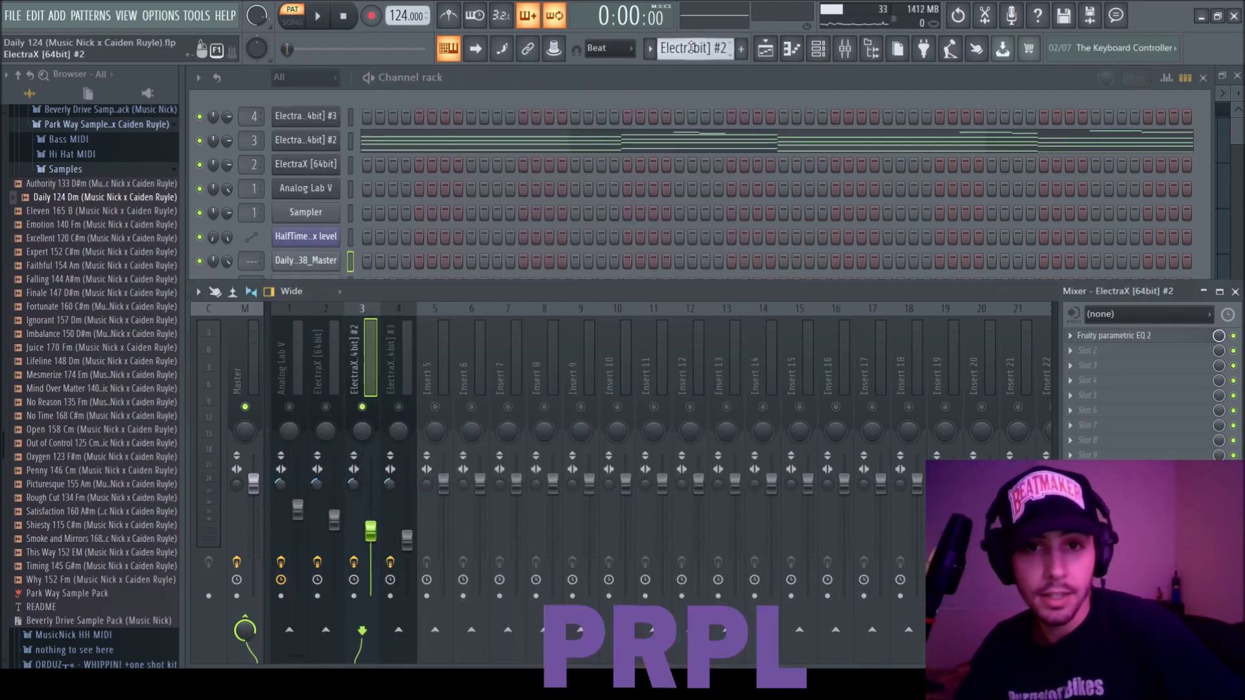
left_click(1133, 343)
key("space")
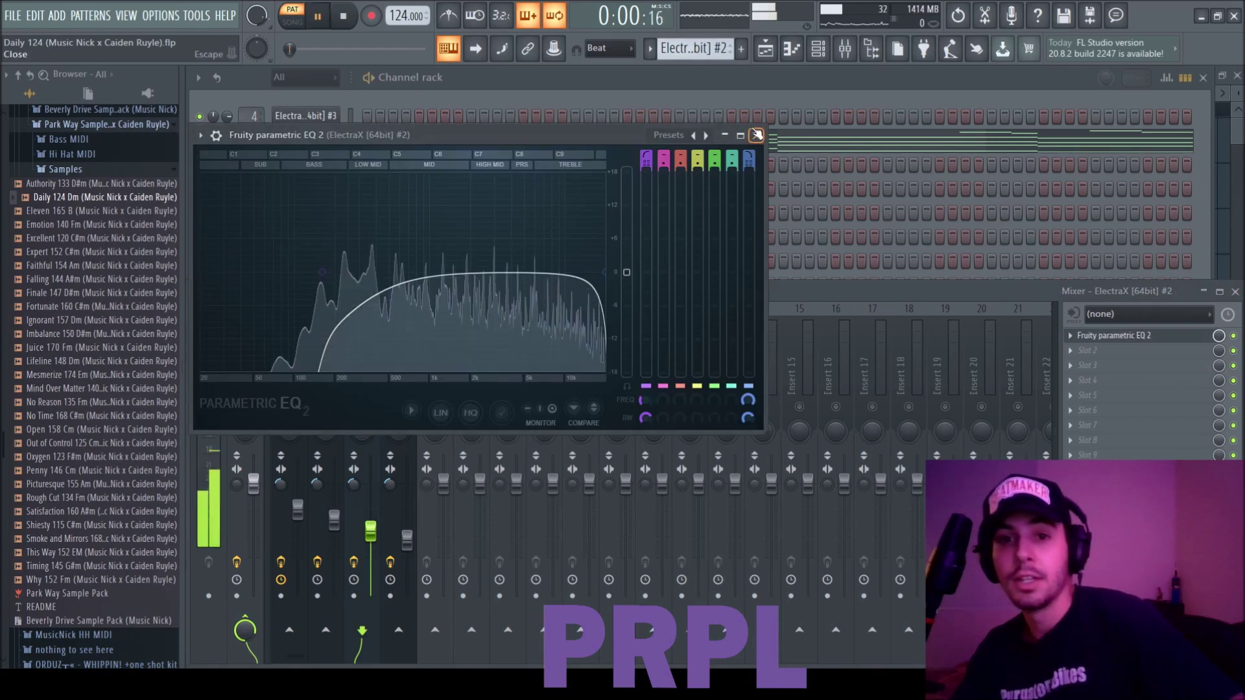
left_click(756, 136)
key("space")
Switch to the ElectraX [64bit] #3 pattern and examine its ValhallaVintageVerb [64bit] and Fruity parametric EQ 2 settings
scroll(712, 51, "down", 1)
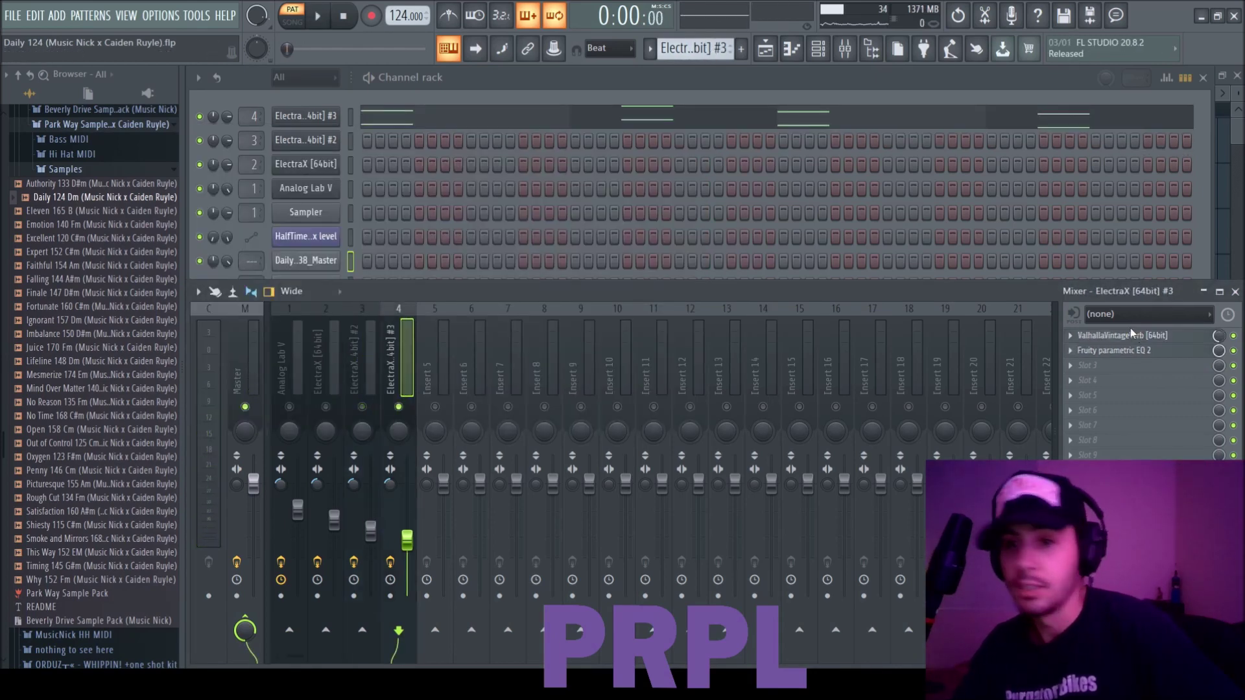
left_click(1134, 335)
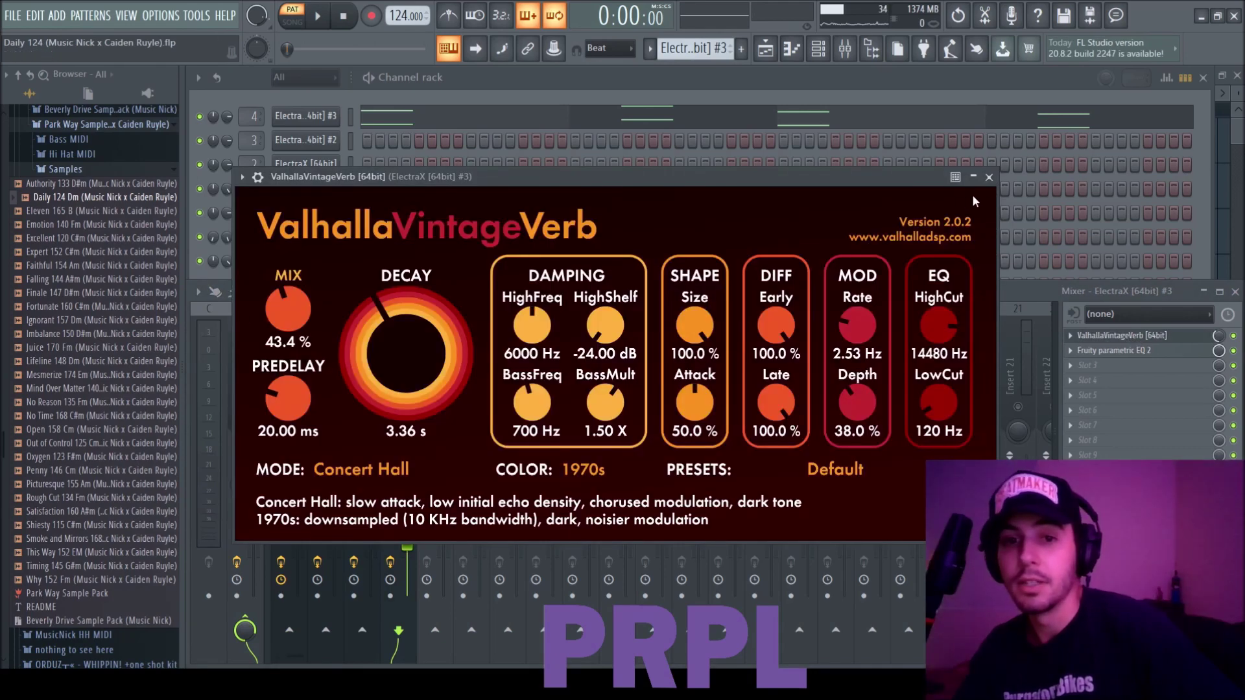
left_click(989, 177)
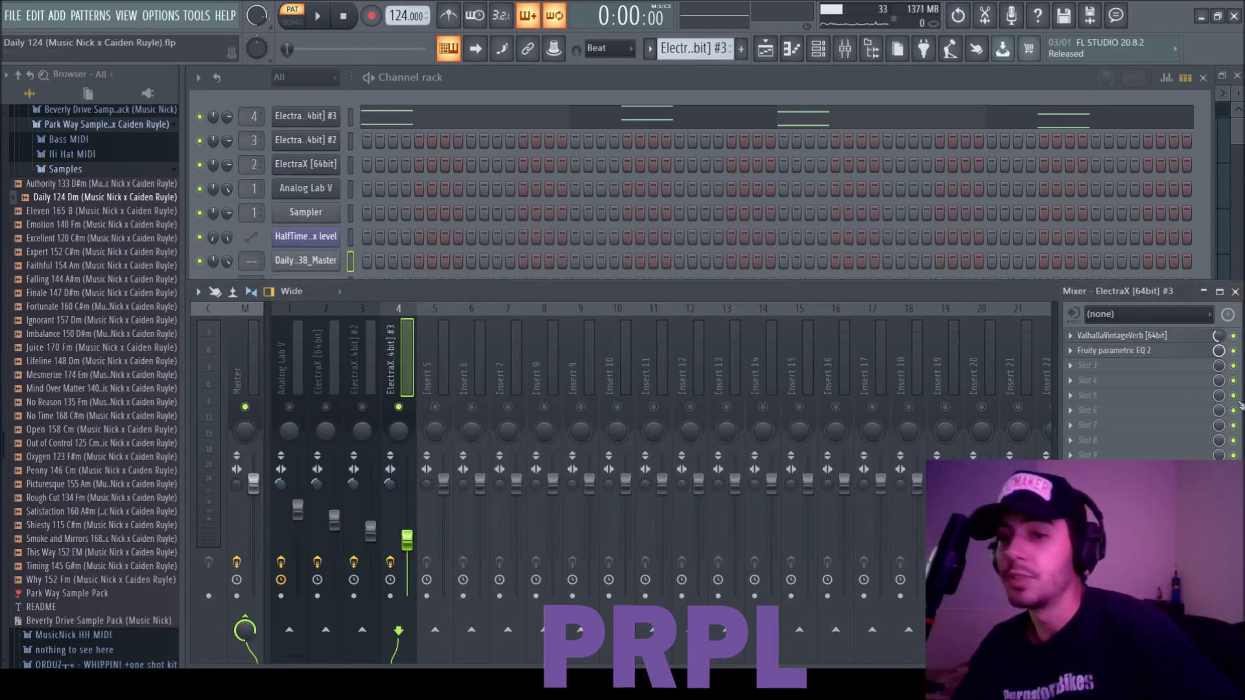
left_click(1114, 350)
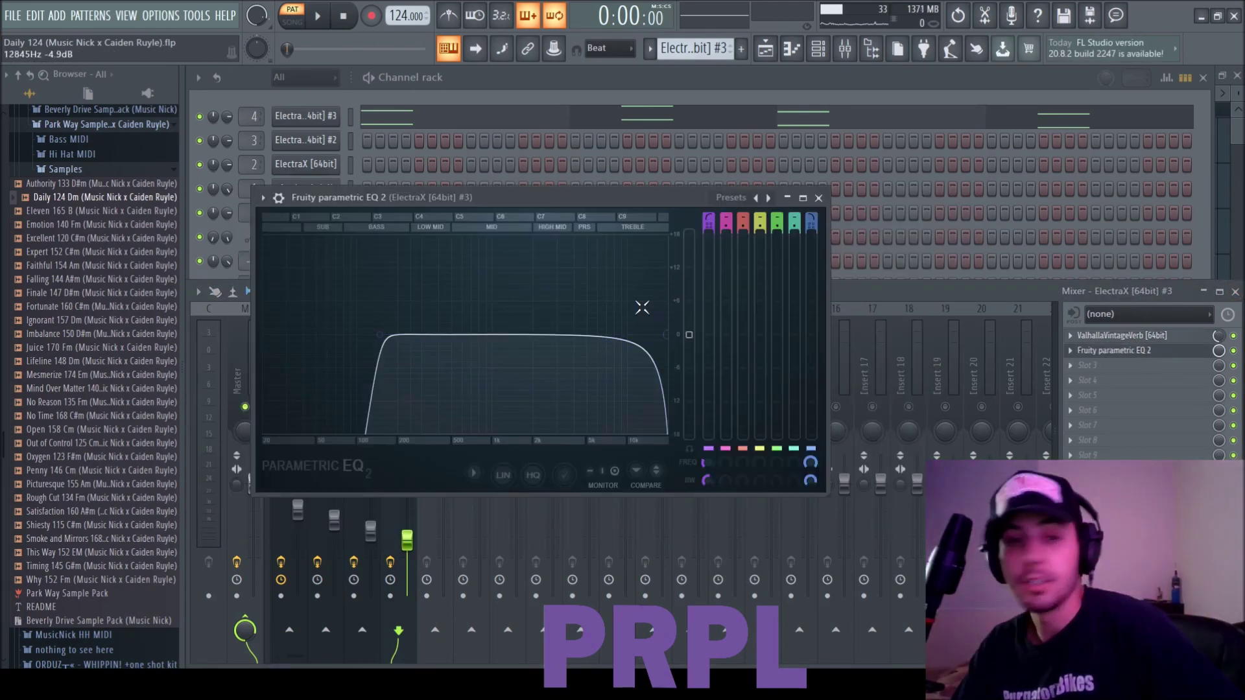
left_click(818, 198)
Unsolo the mixer tracks and play the arrangement from bar 41 in the playlist
left_click(288, 399)
right_click(288, 408)
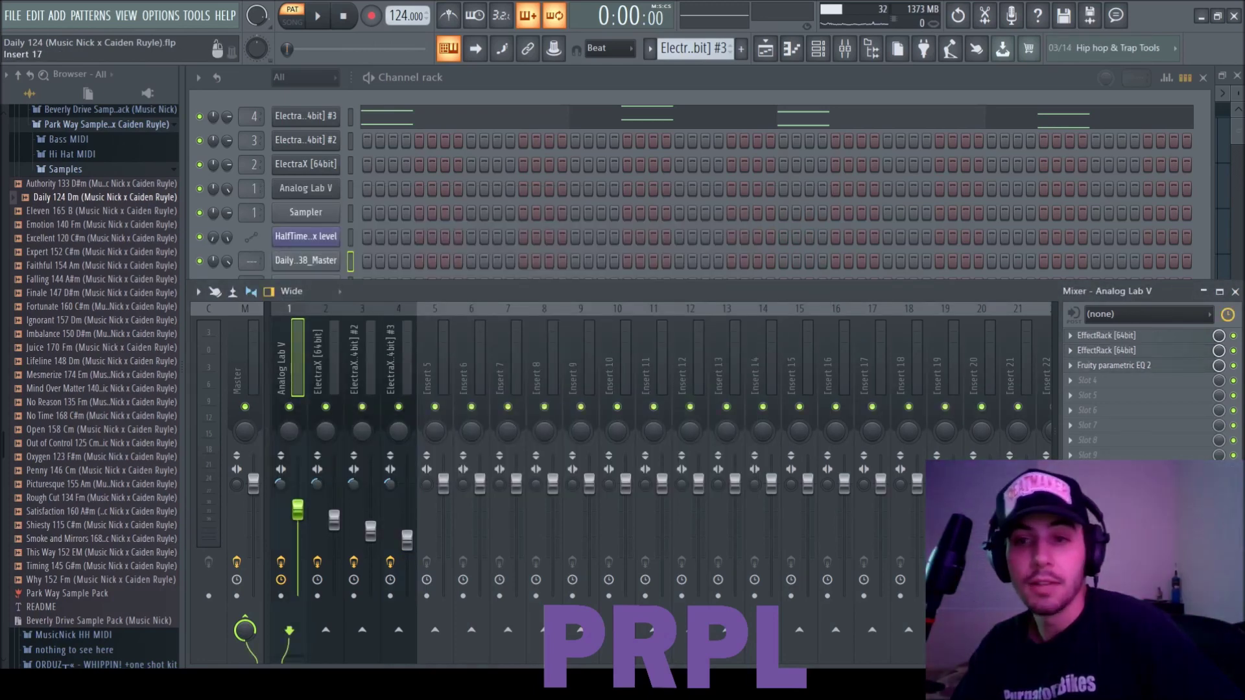
key("F5")
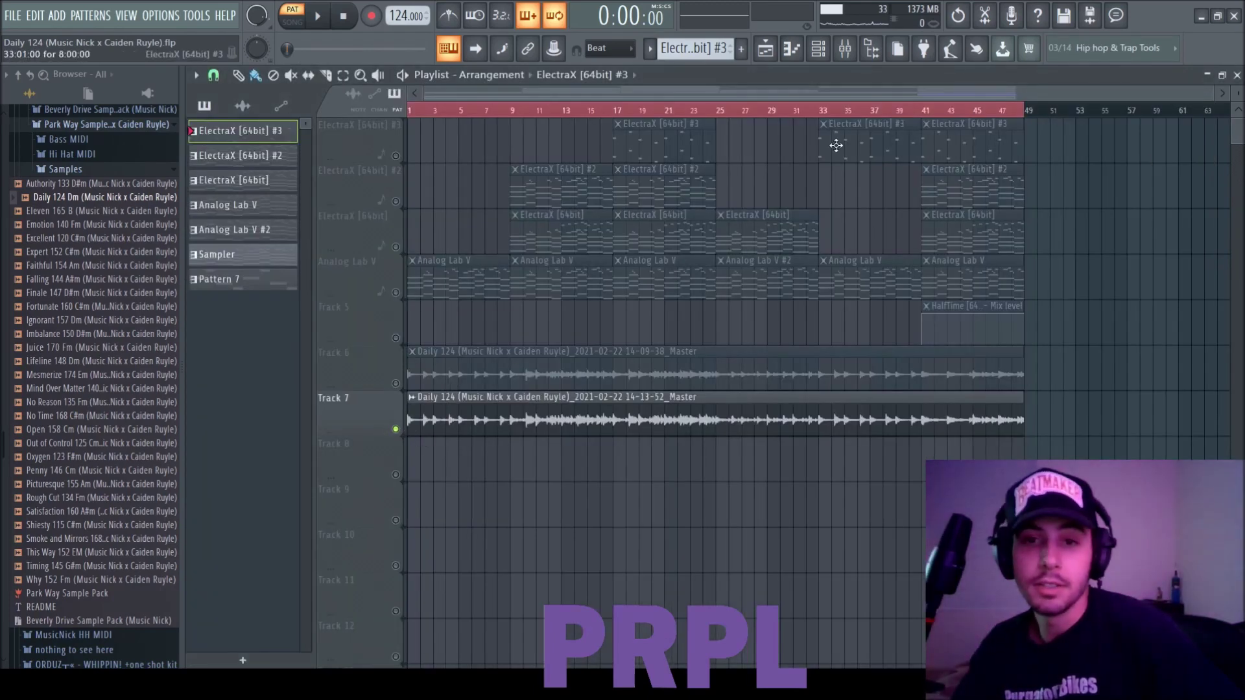
left_click(925, 111)
key("space")
View the Master track's effects in the mixer during playback, and return to the playlist
key("F6")
key("F9")
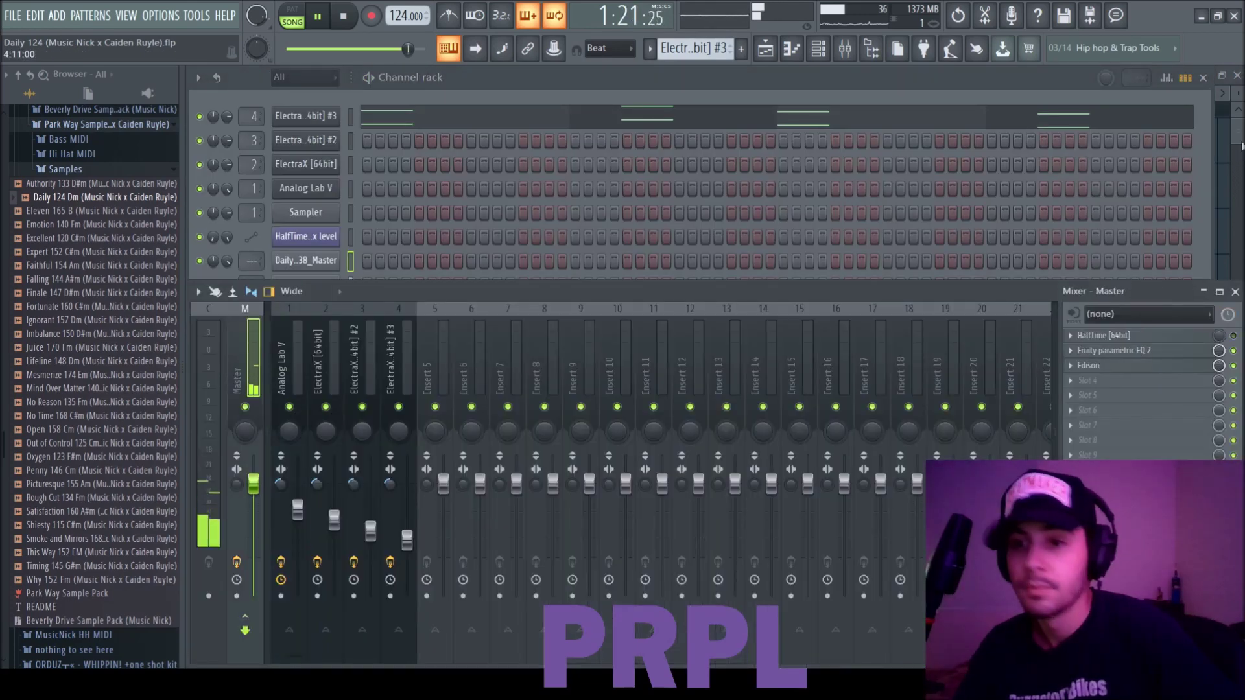
key("F5")
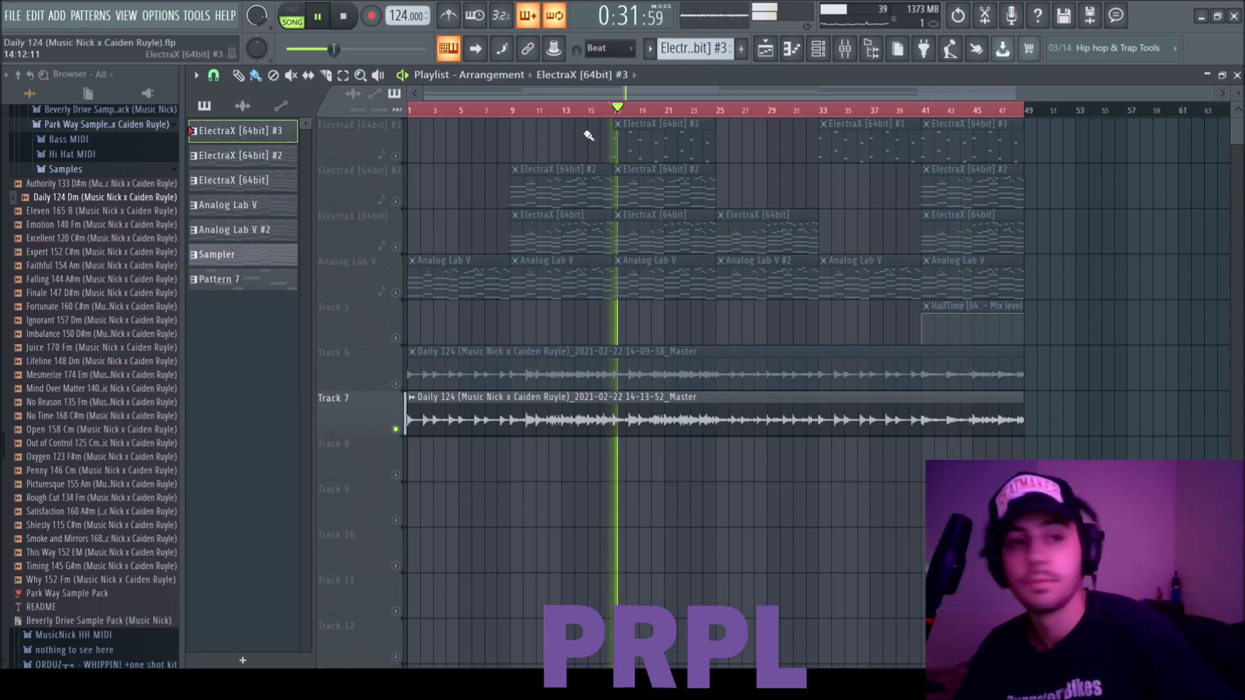
Browse the sample library's folders for drum sounds
left_click(31, 172)
scroll(39, 215, "up", 4)
left_click(72, 288)
left_click(69, 259)
left_click(76, 230)
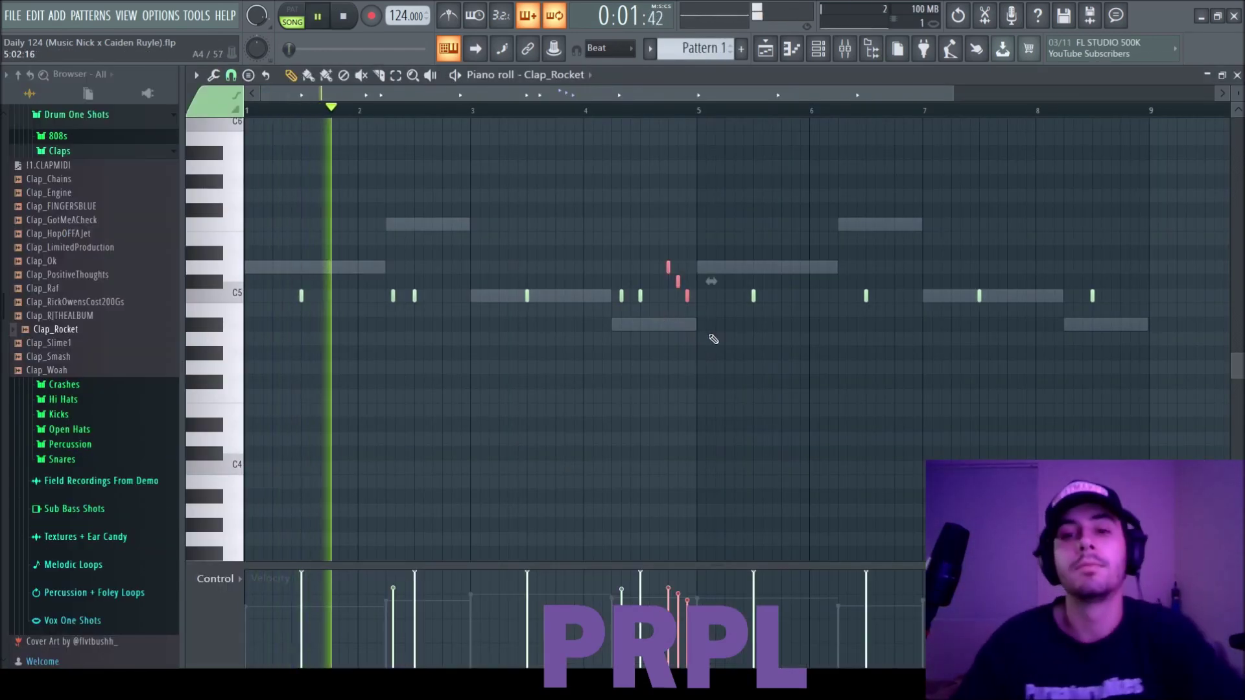
Delete the Clap_Rocket notes from bar 5 through bar 8 in the piano roll
right_click(806, 297)
right_click(753, 296)
right_click(865, 296)
right_click(979, 295)
right_click(1092, 296)
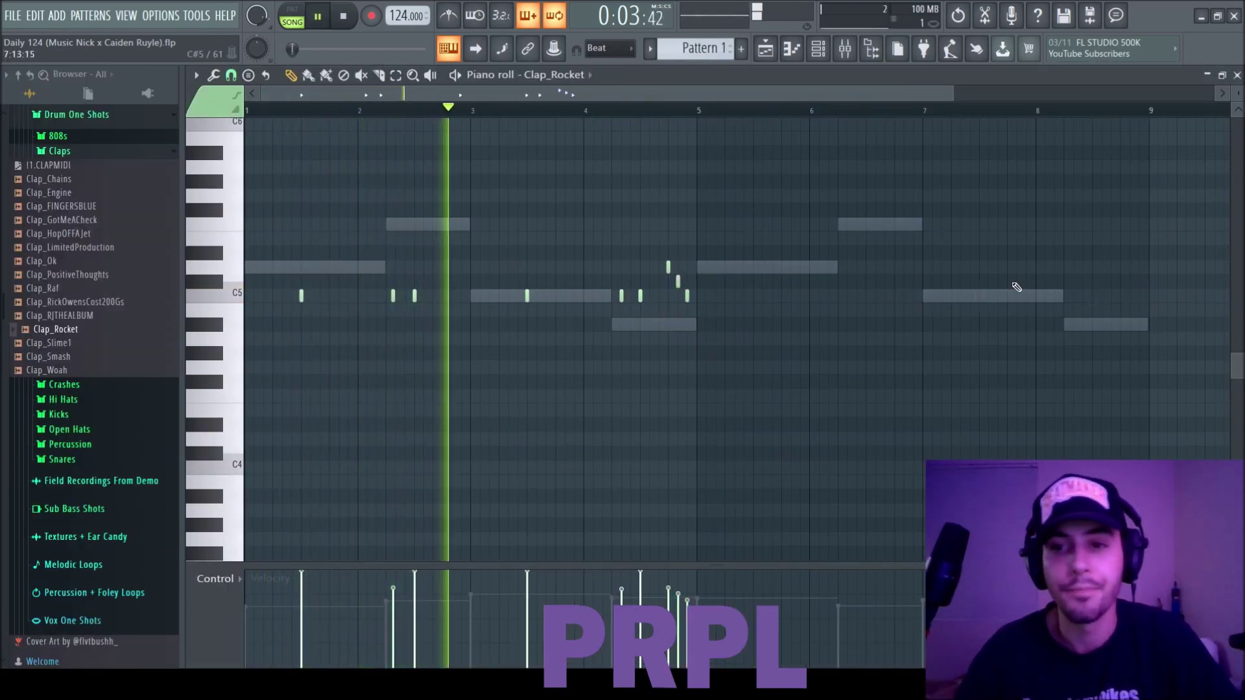
scroll(1016, 288, "down", 2)
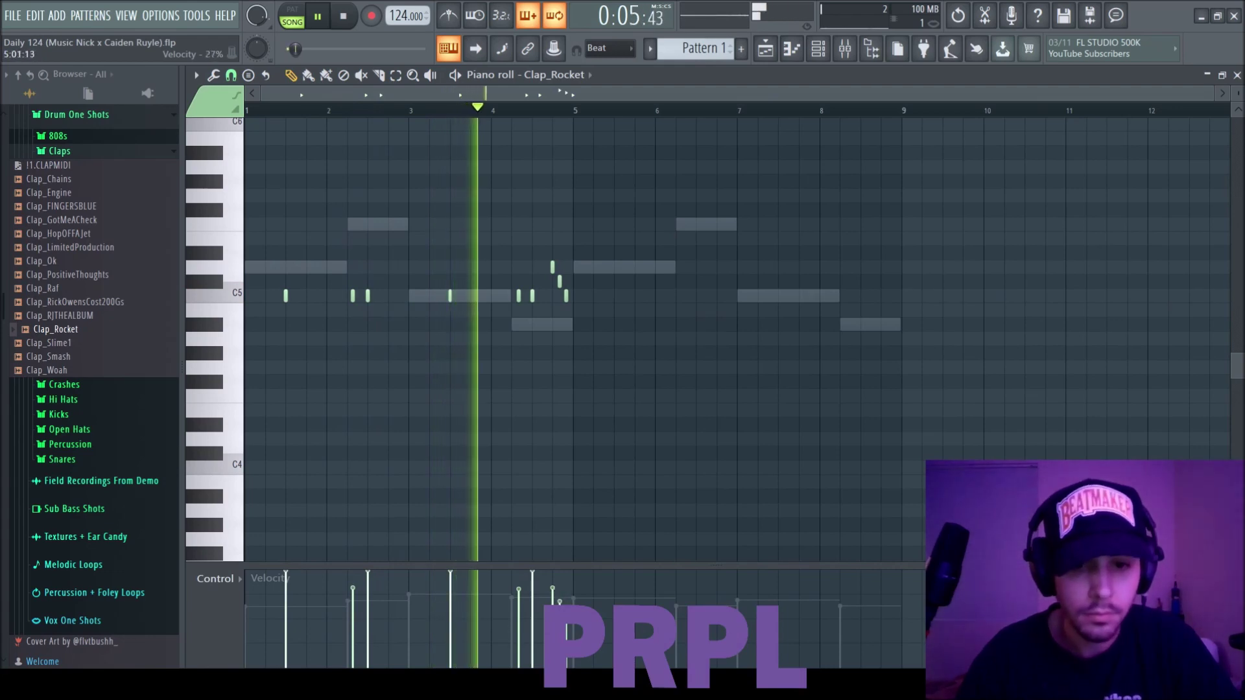
Lower the velocity of bar 4's first clap and raise the three-note roll at that bar's end by two semitones
left_click(513, 604)
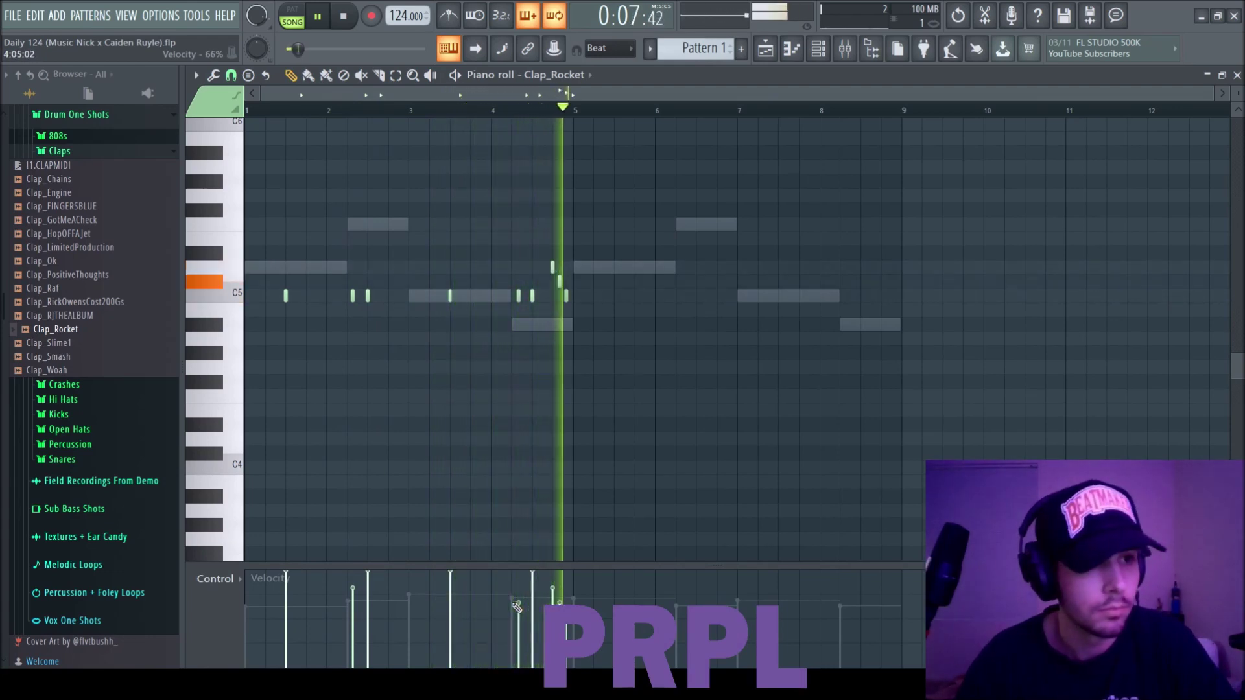
left_click_drag(581, 329, 551, 259)
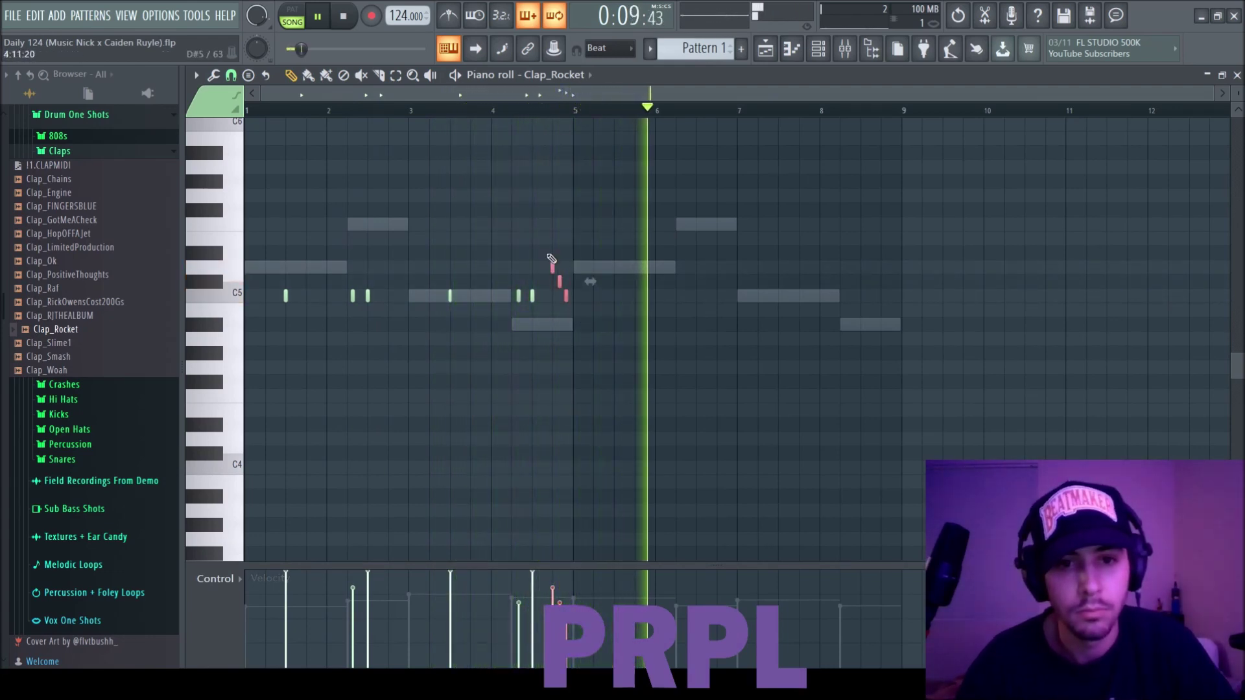
key("space")
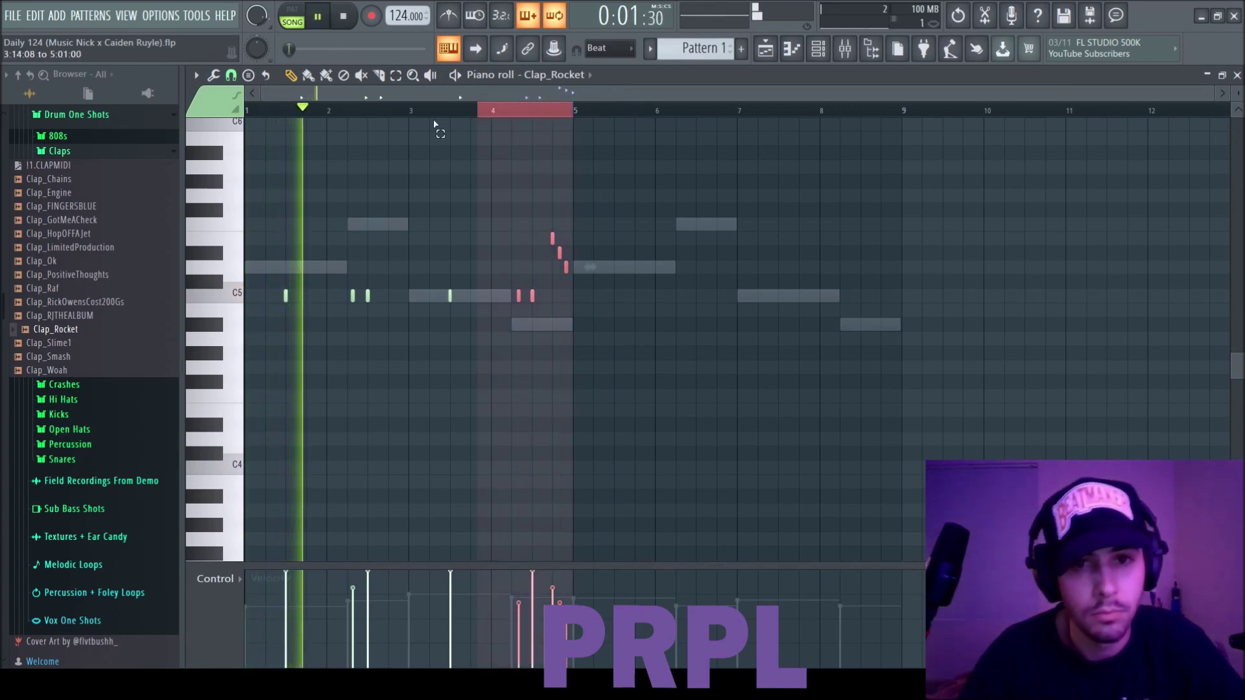
Duplicate the Clap_Rocket notes of bars 1 through 4 into bars 5 through 8
key("ctrl+a")
key("ctrl+b")
left_click(646, 216, "ctrl")
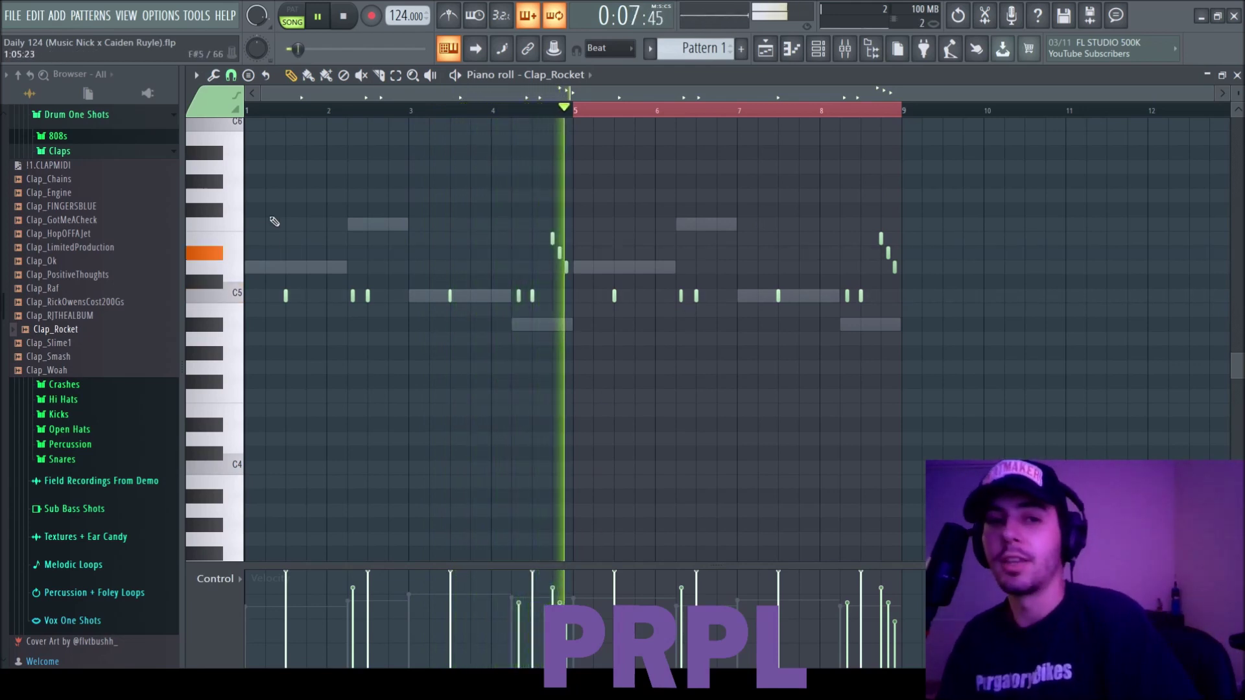
Lower the three-note clap rolls at the ends of bars 4 and 8 by one semitone
left_click_drag(919, 287, 391, 184)
key("Down")
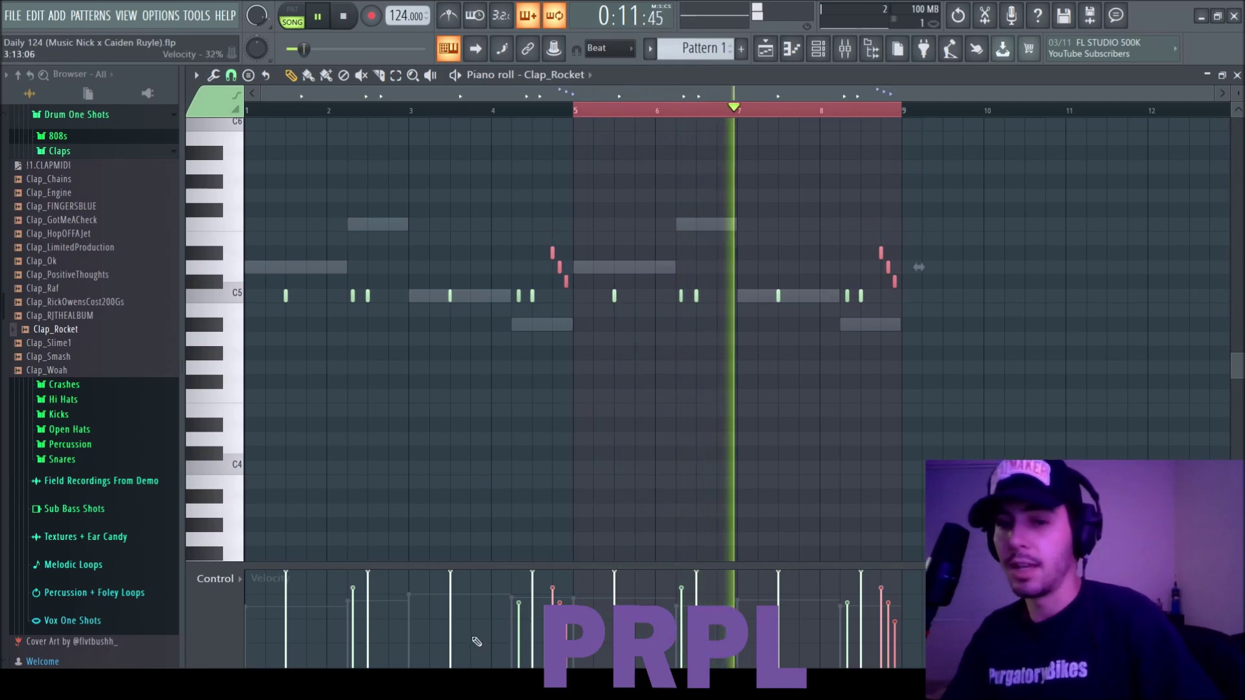
left_click(927, 411, "ctrl")
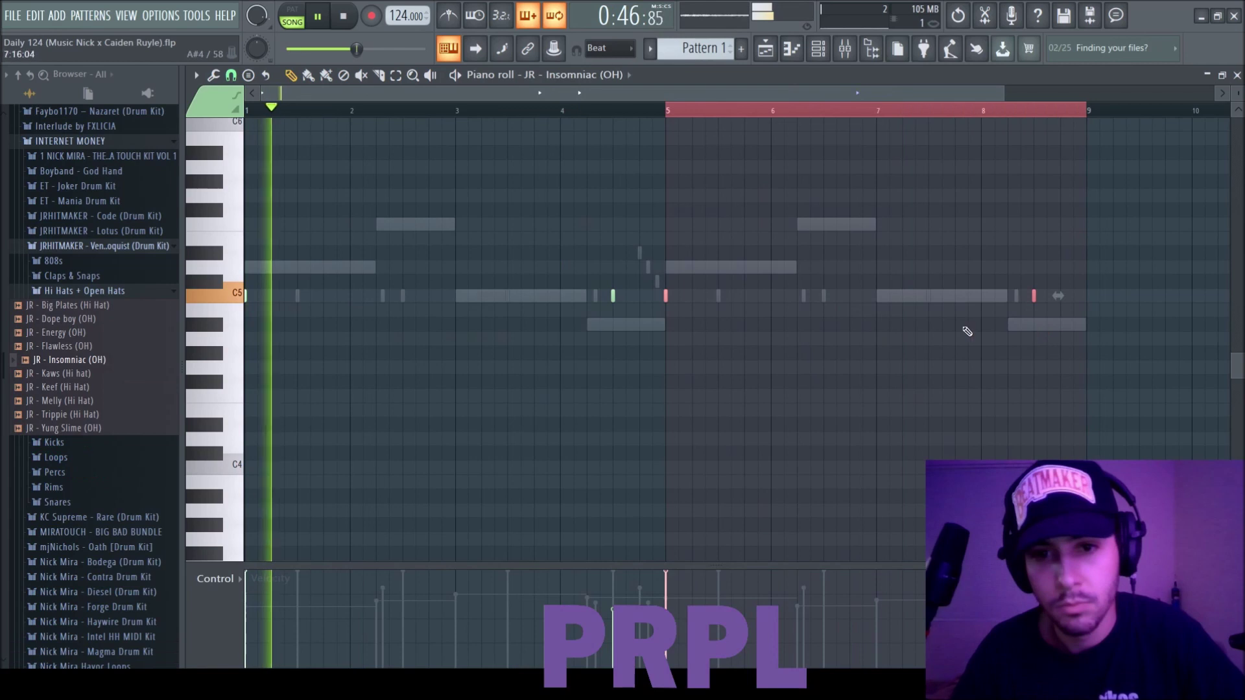
Replace the JR - Insomniac (OH) note at the start of bar 5 and close the piano roll
right_click(666, 297)
left_click(666, 297)
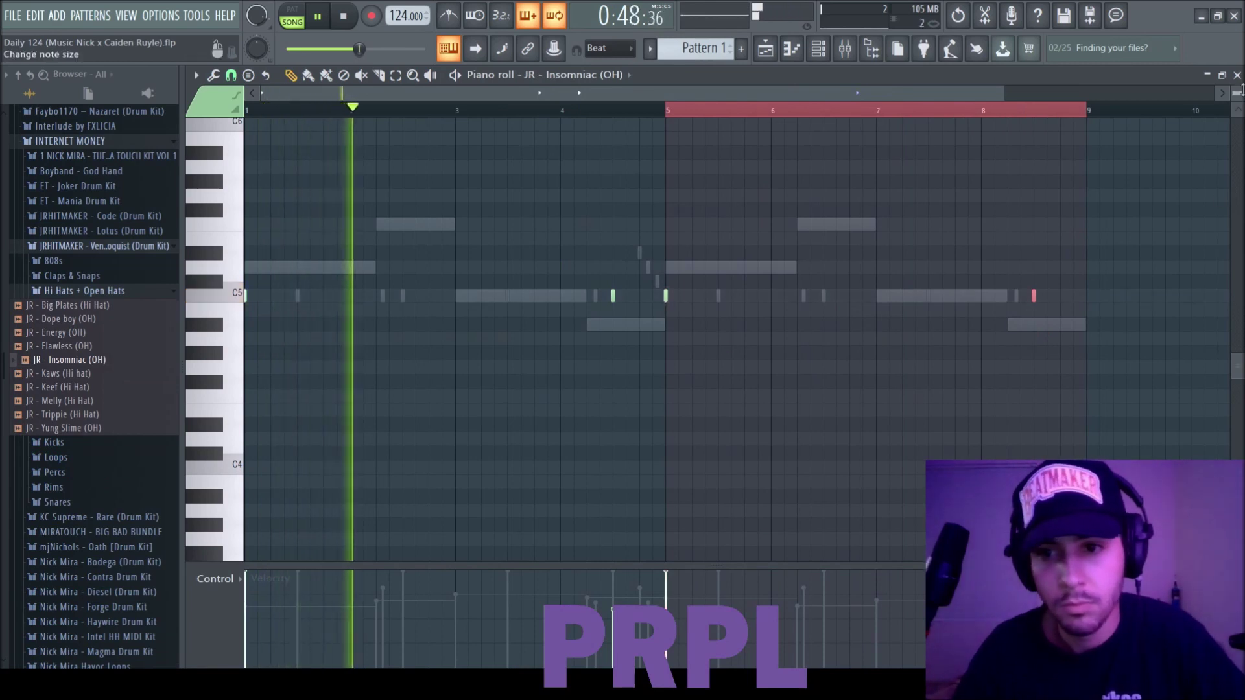
left_click(1236, 75)
Lower the JR - Insomniac (OH) mixer track to about 85% volume (-3.5 dB) and check its sampler settings
left_click_drag(443, 491, 445, 512)
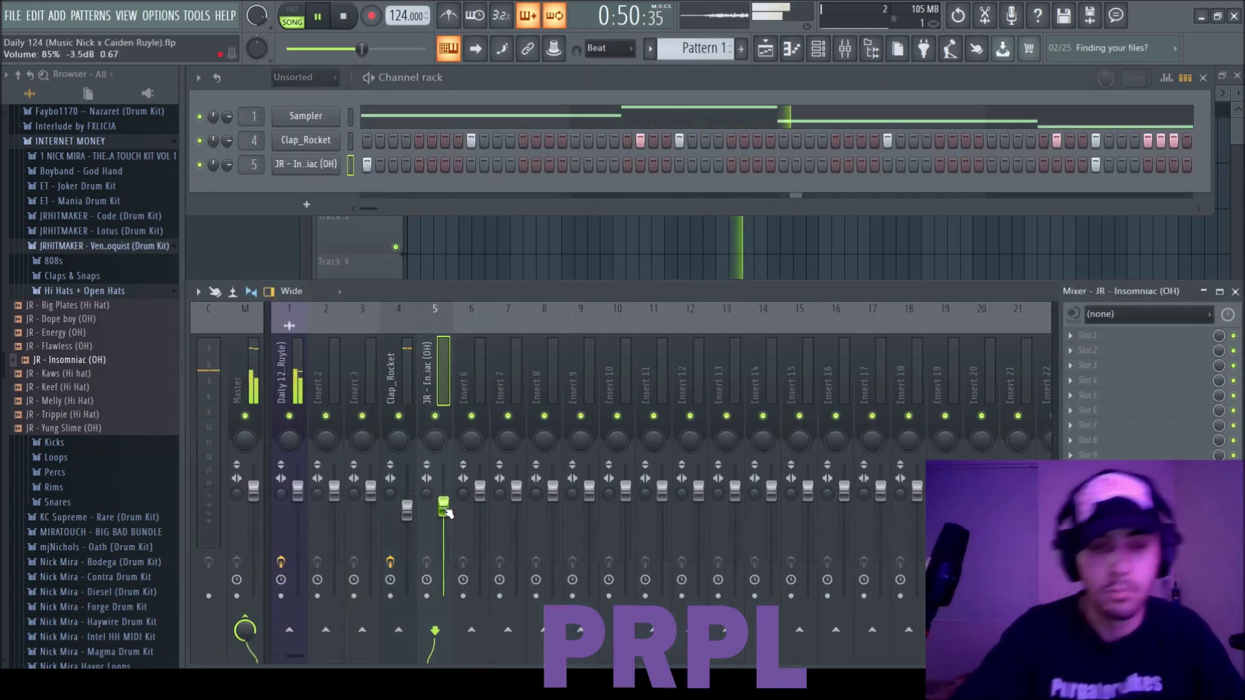
left_click(324, 166)
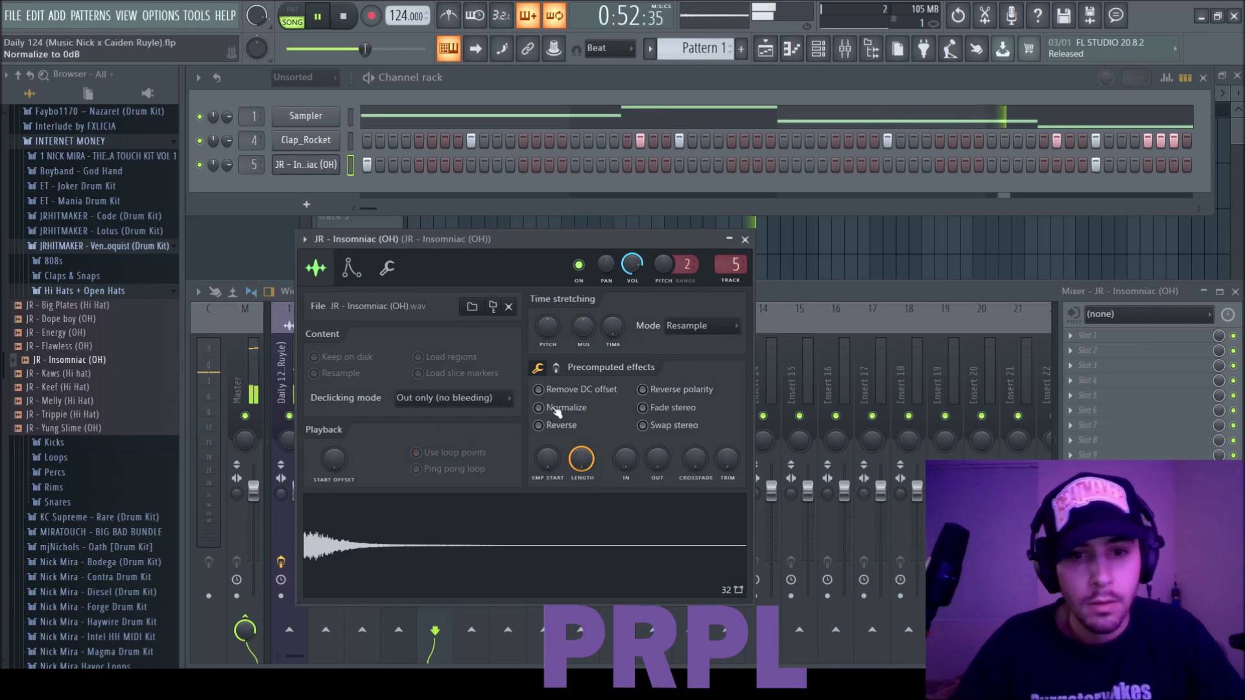
left_click(745, 239)
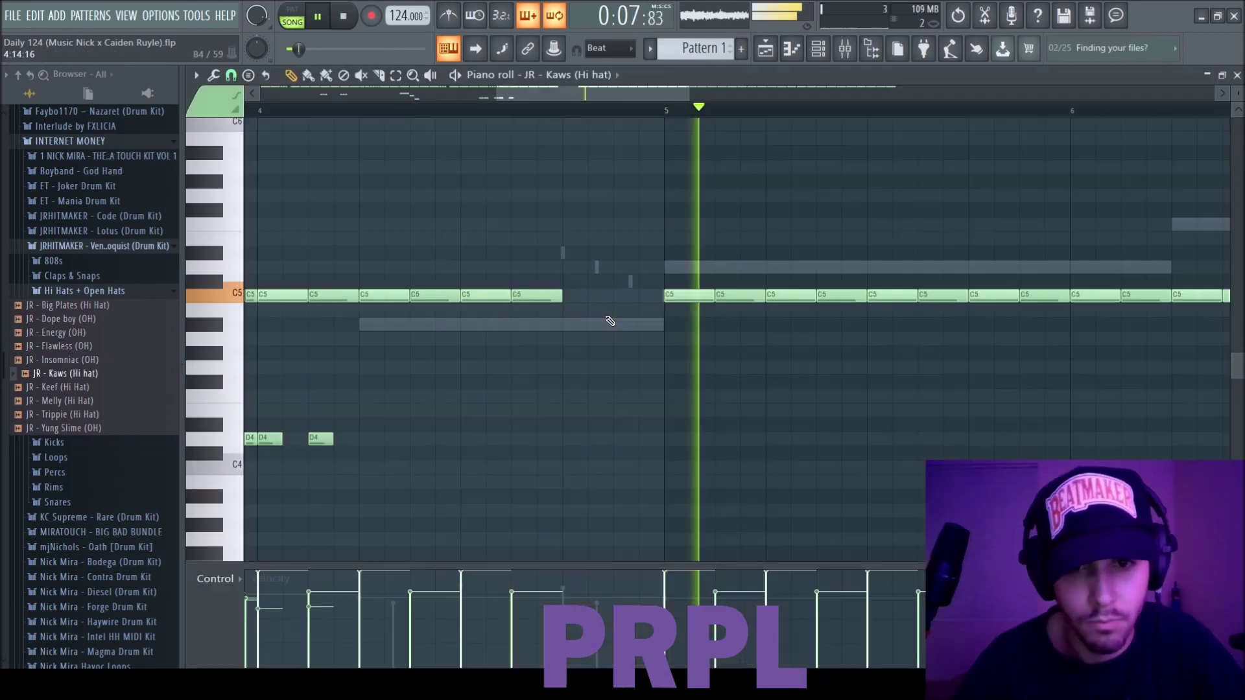
Delete the JR - Kaws hi-hat notes in the second half of bar 4 and throughout bars 5 through 8
right_click(538, 297)
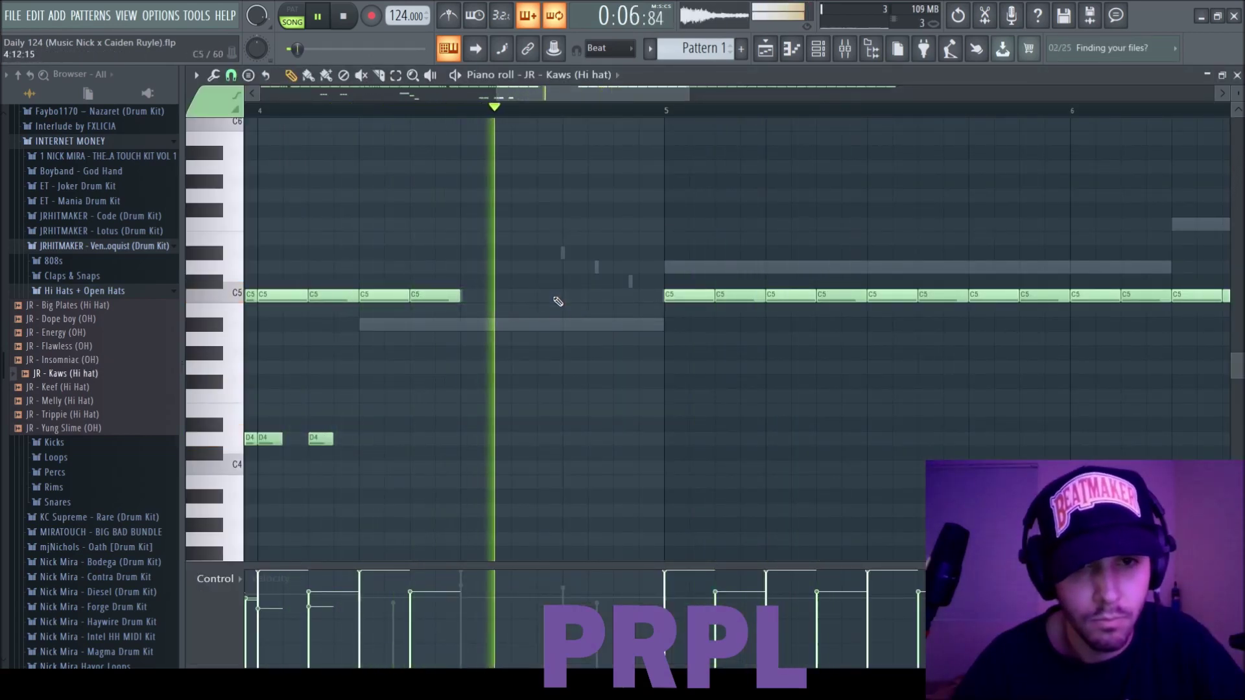
scroll(544, 310, "down", 5, "ctrl")
left_click_drag(575, 296, 999, 305)
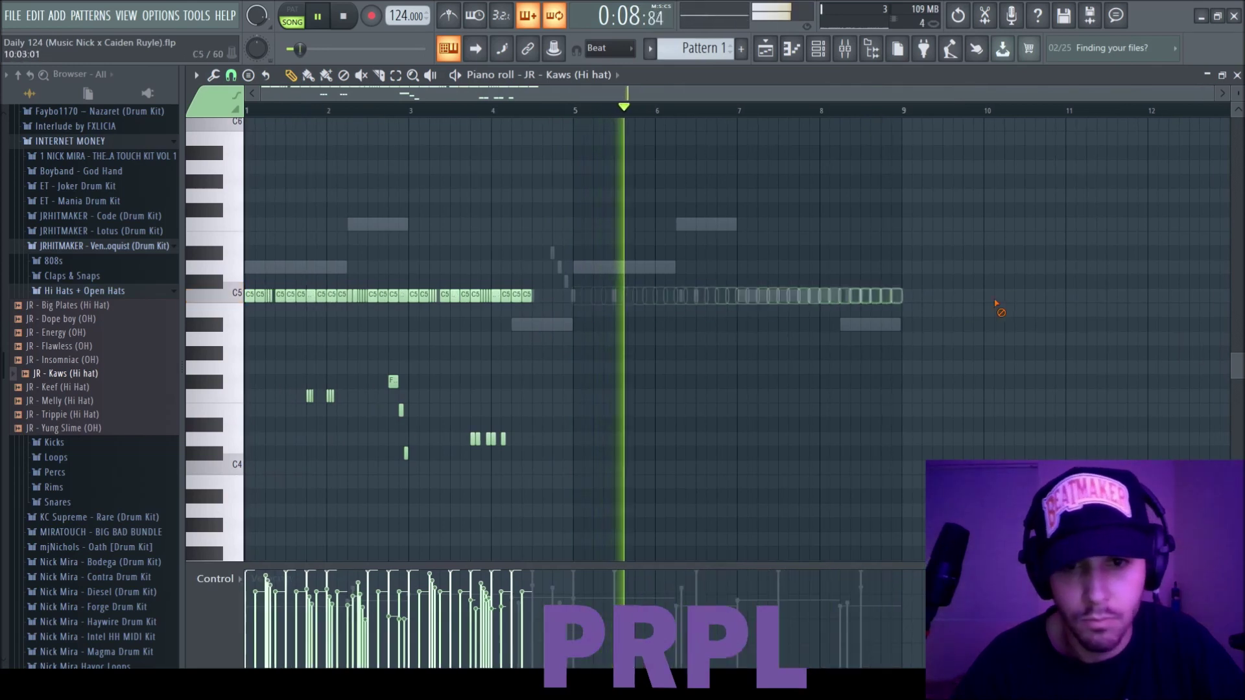
Duplicate the entire JR - Kaws hi-hat pattern of bars 1 through 4 into bars 5 through 8 and close the piano roll
left_click_drag(576, 113, 6, 264, "ctrl")
key("ctrl+b")
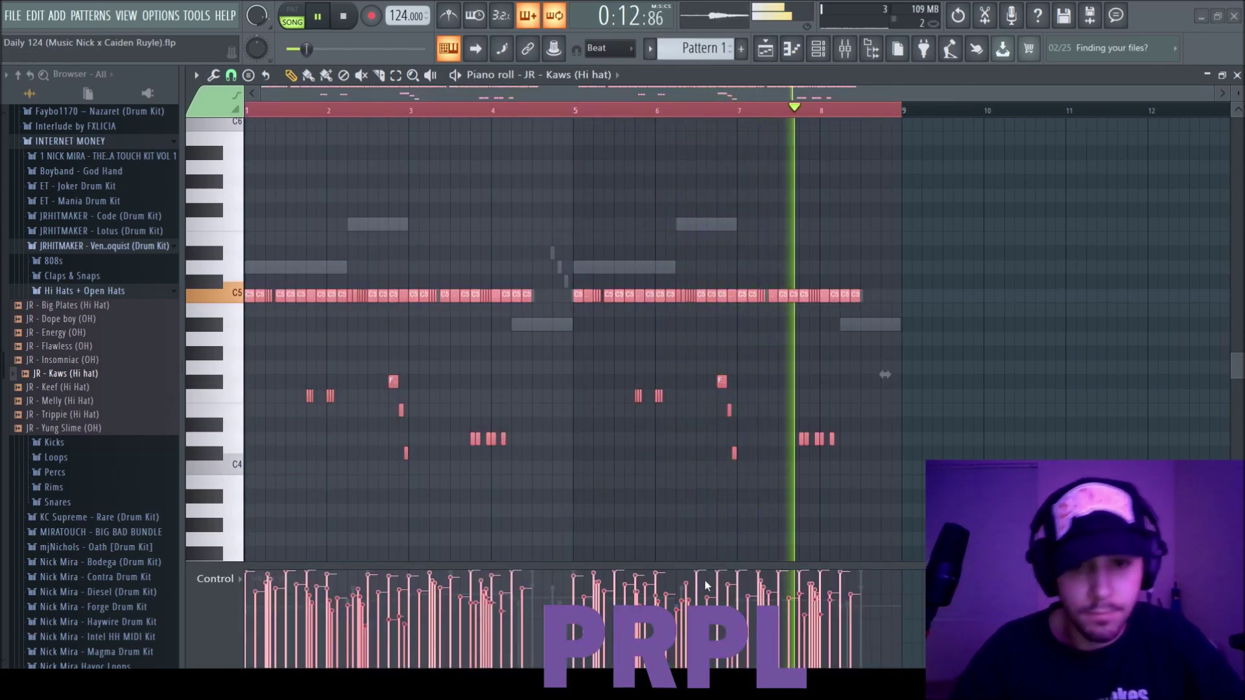
left_click(1238, 76)
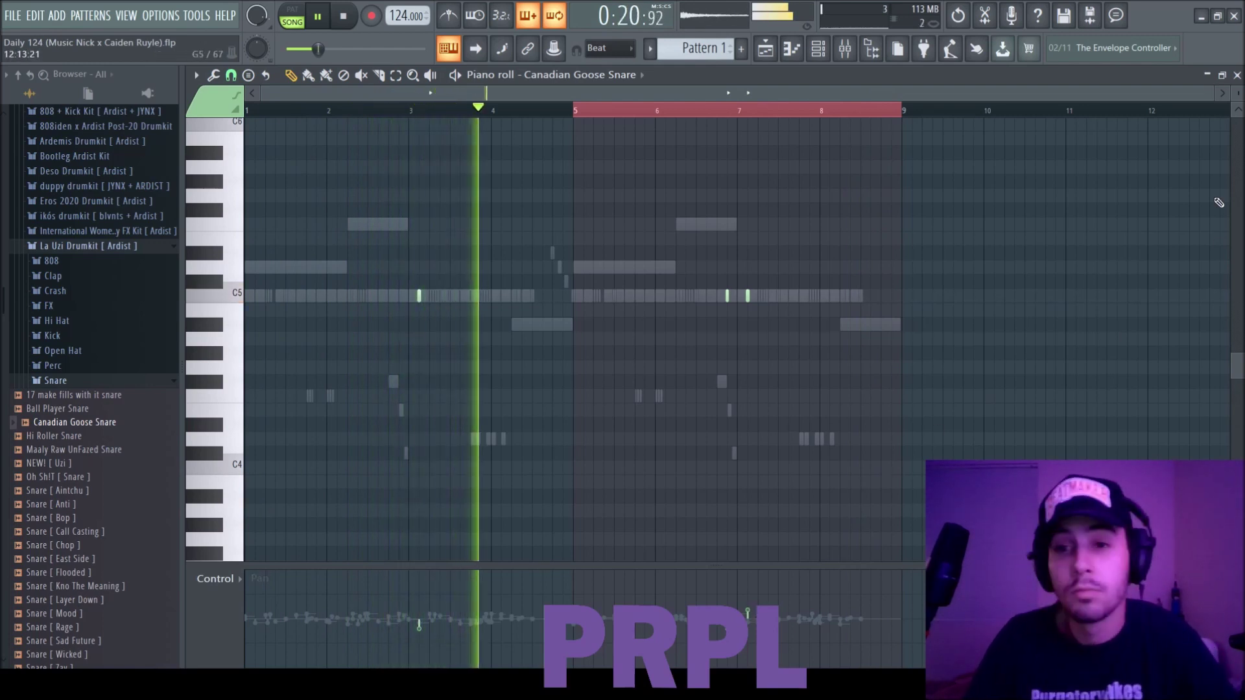
Close the snare's piano roll and shift the lowest band of the Canadian Goose Snare's Fruity Parametric EQ 2 toward higher frequencies
left_click(1237, 76)
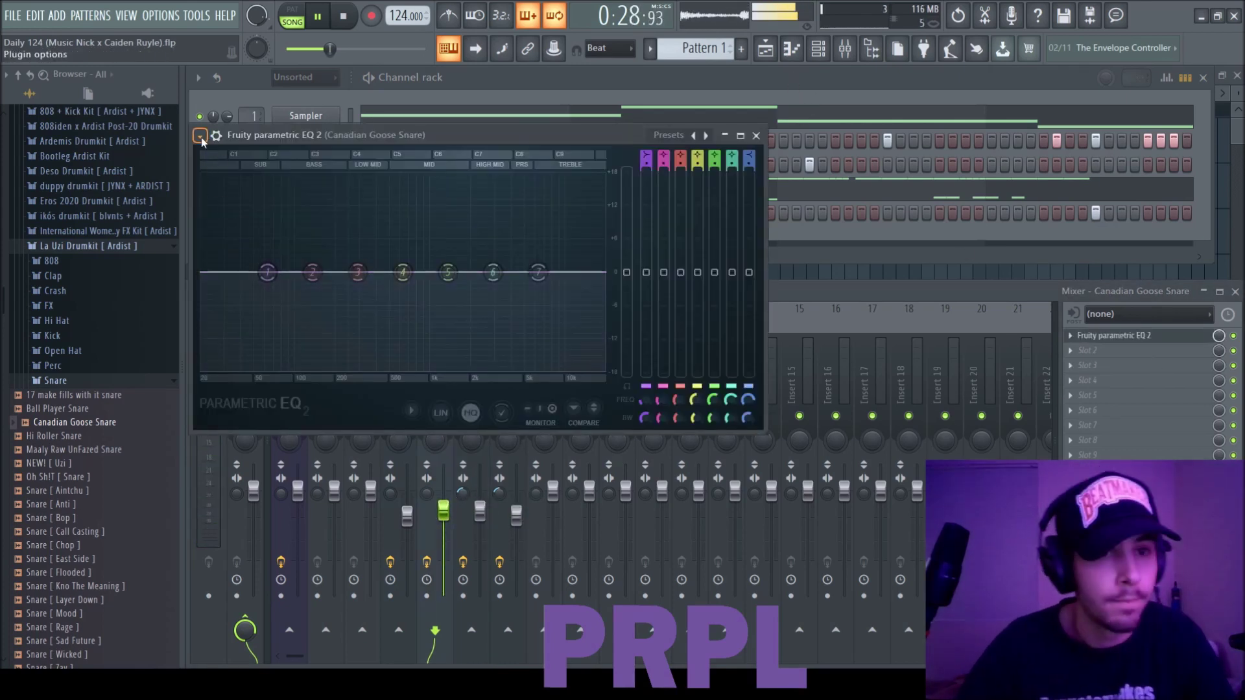
left_click_drag(252, 265, 325, 270)
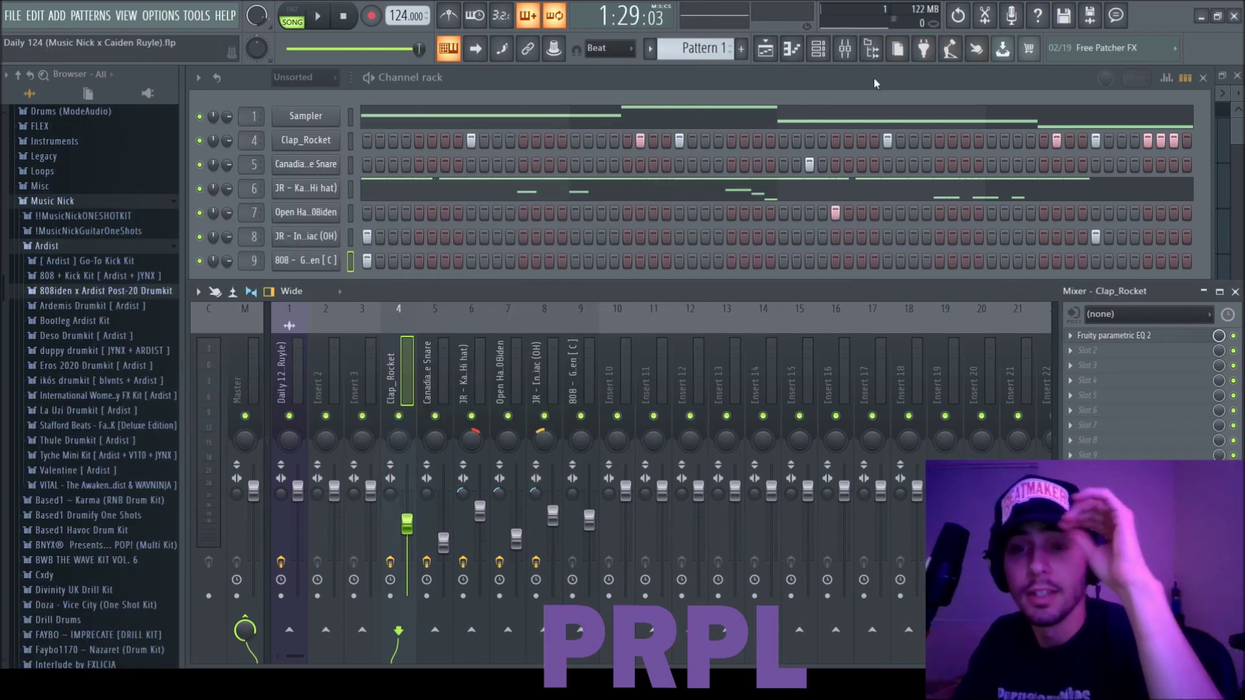
View the Sampler channel's root notes in the piano roll and return to the channel rack
left_click(872, 89)
left_click(527, 108)
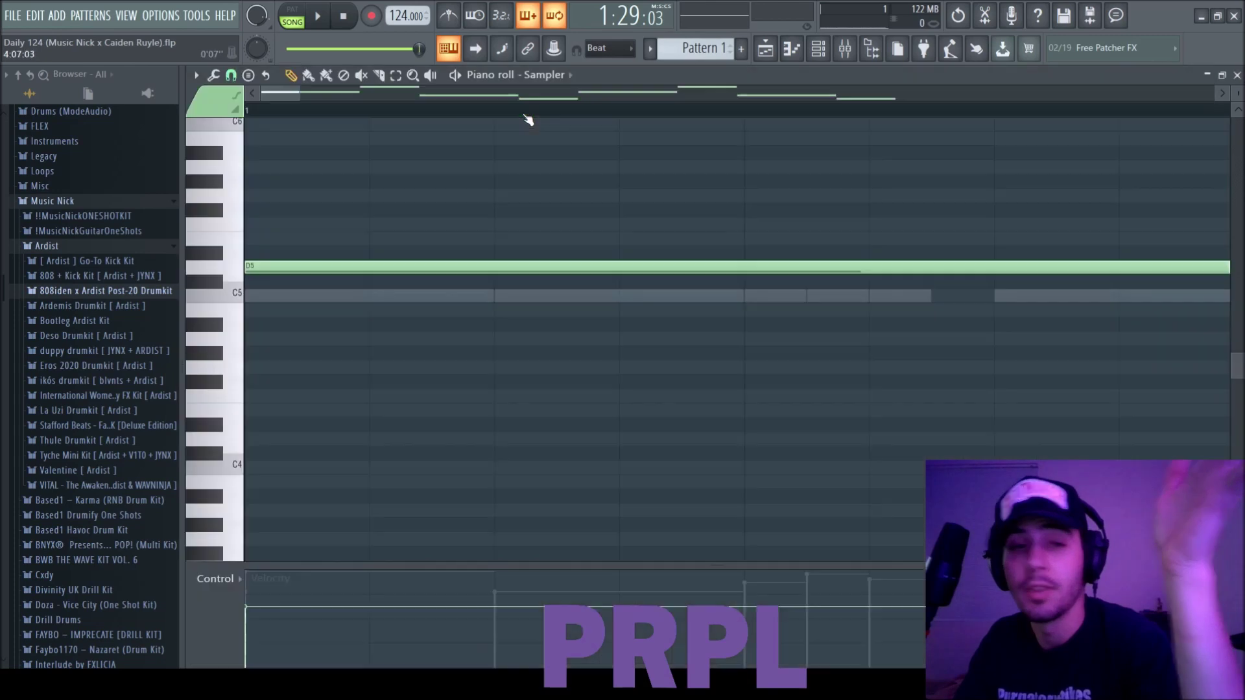
left_click(1237, 75)
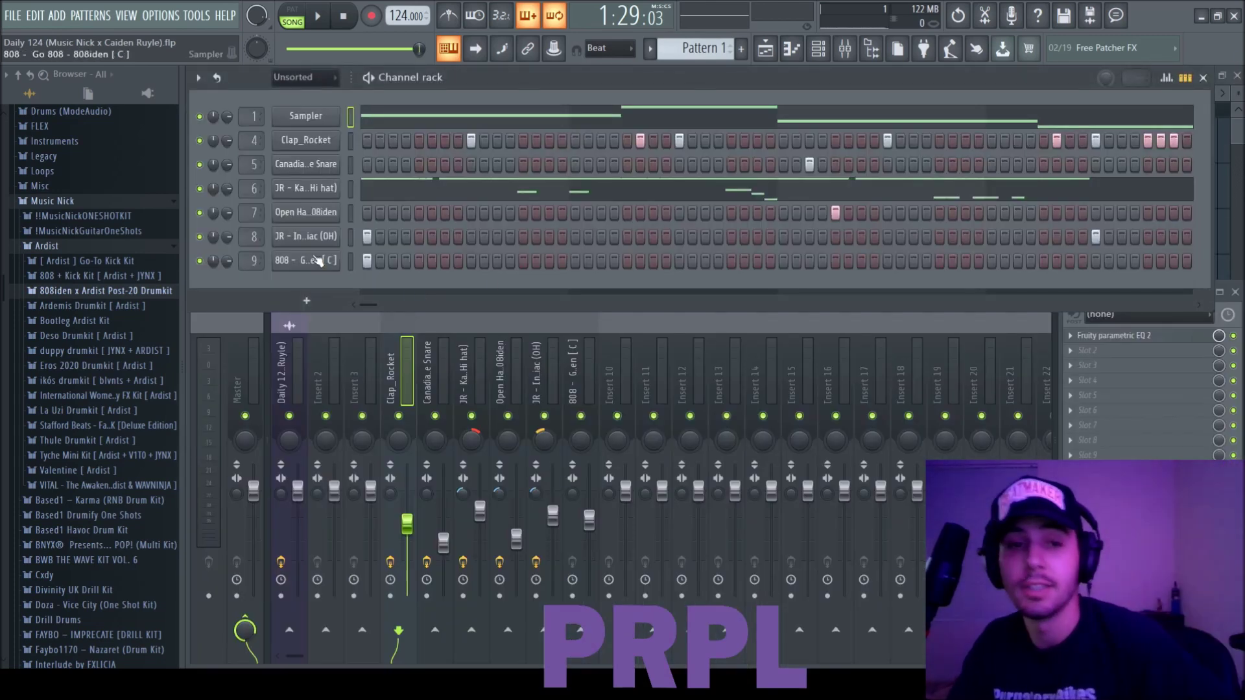
Put the 808's first note on D5 at the start of bar 1, eight steps long, and lower its mixer volume slightly
key("F7")
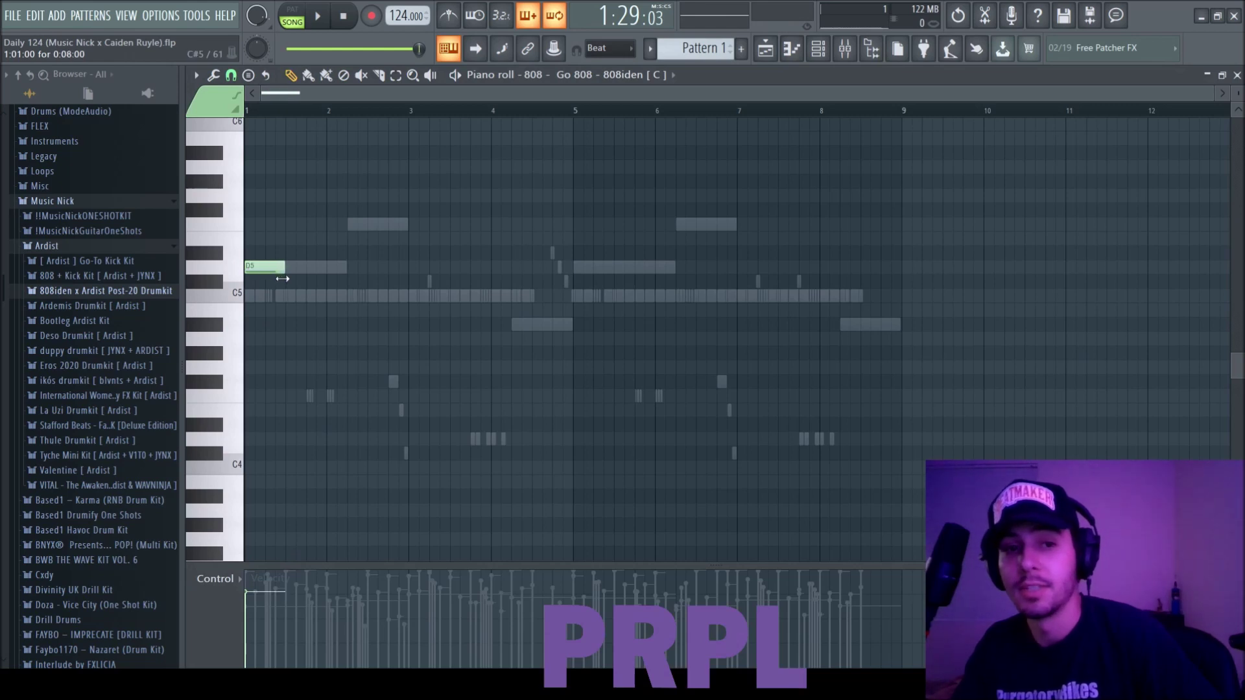
left_click(1237, 76)
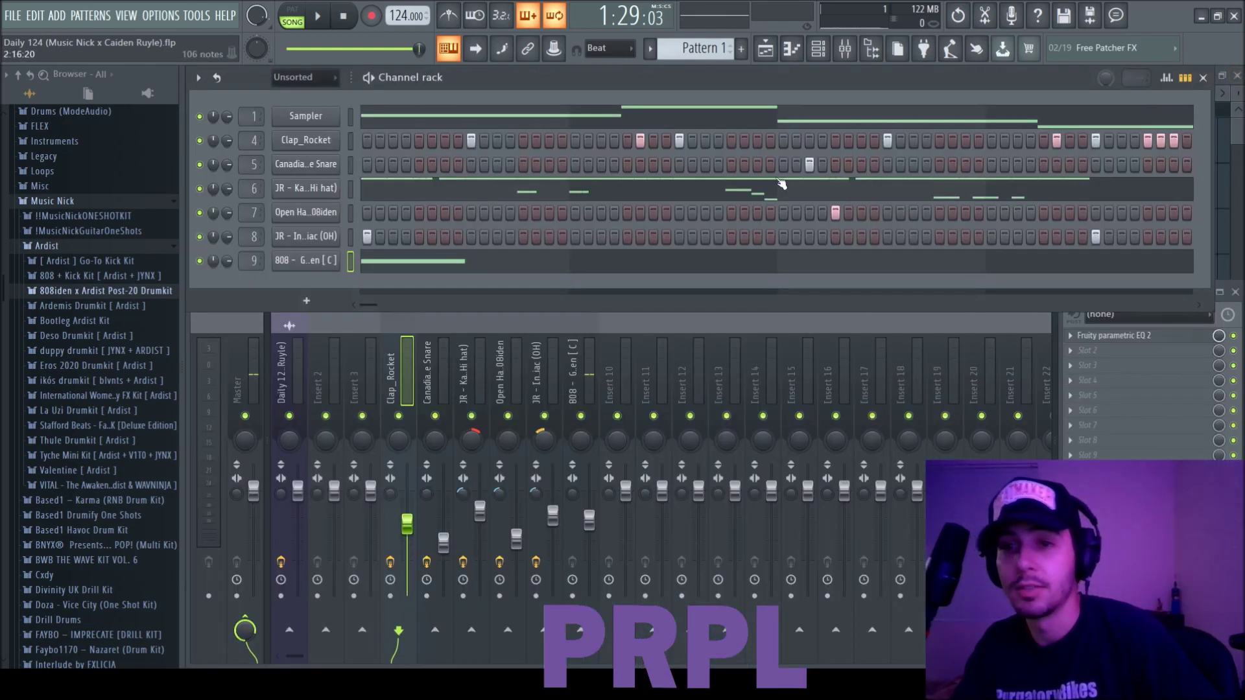
left_click(588, 520)
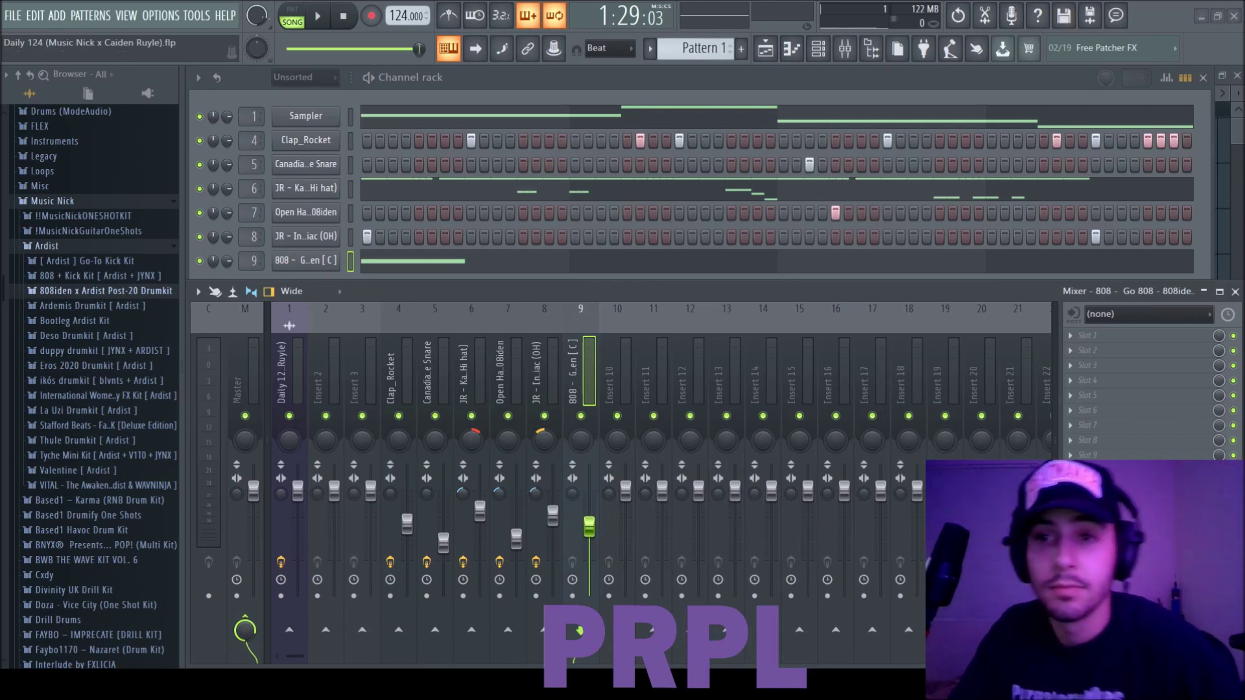
Add two consecutive six-step F5 notes to the 808 in bar 2, starting at steps 5 and 11, and play them back
left_click(471, 266)
key("space")
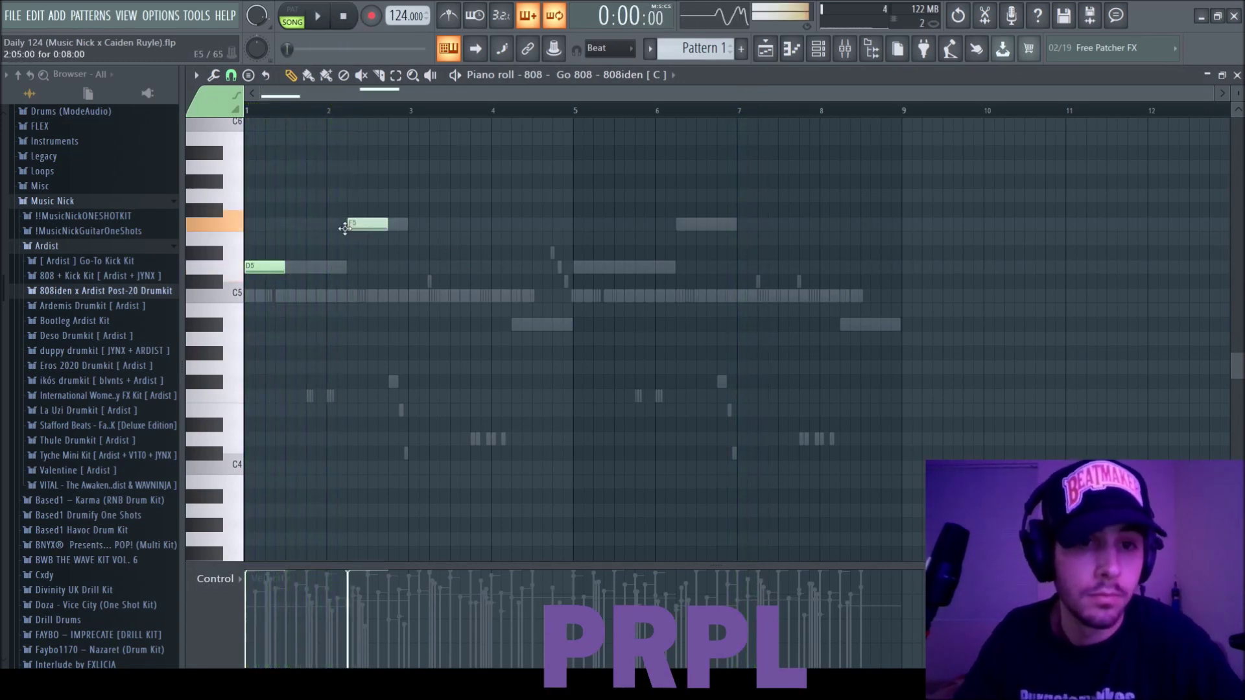
left_click_drag(387, 224, 377, 224)
left_click(387, 225)
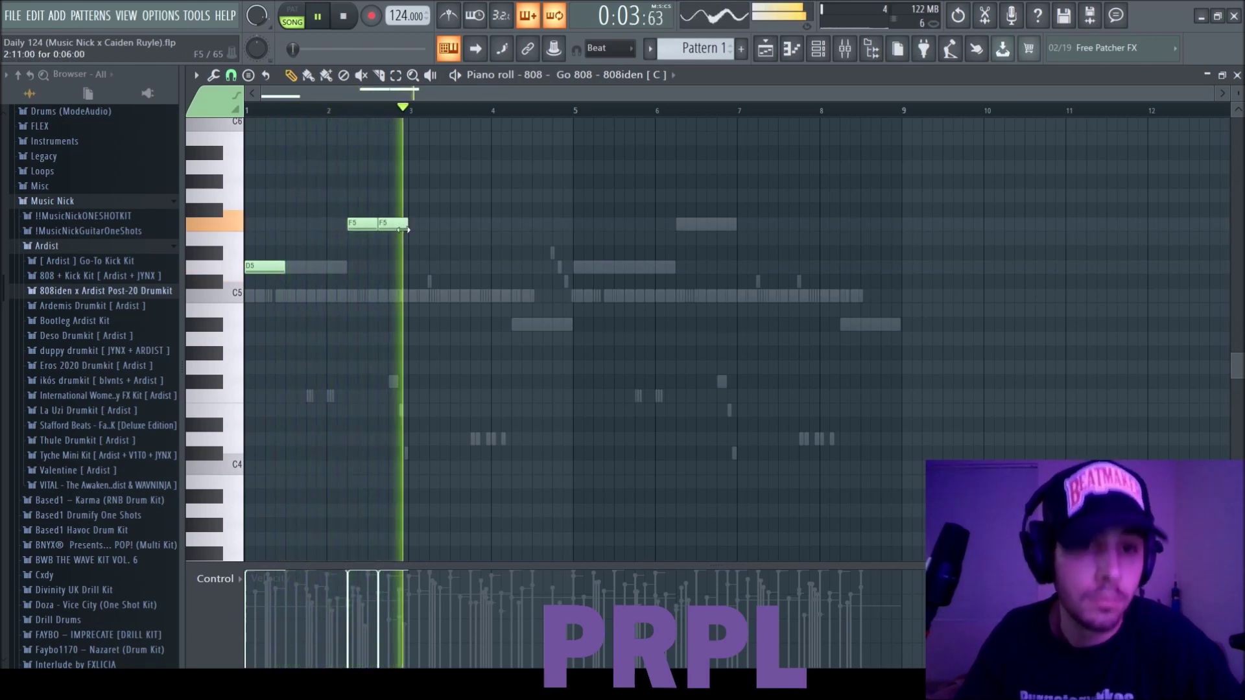
key("space")
key("space")
Add three consecutive C5 notes to the 808 from the start of bar 3, the last one reaching step 5 of bar 4
left_click(413, 295)
left_click(447, 295)
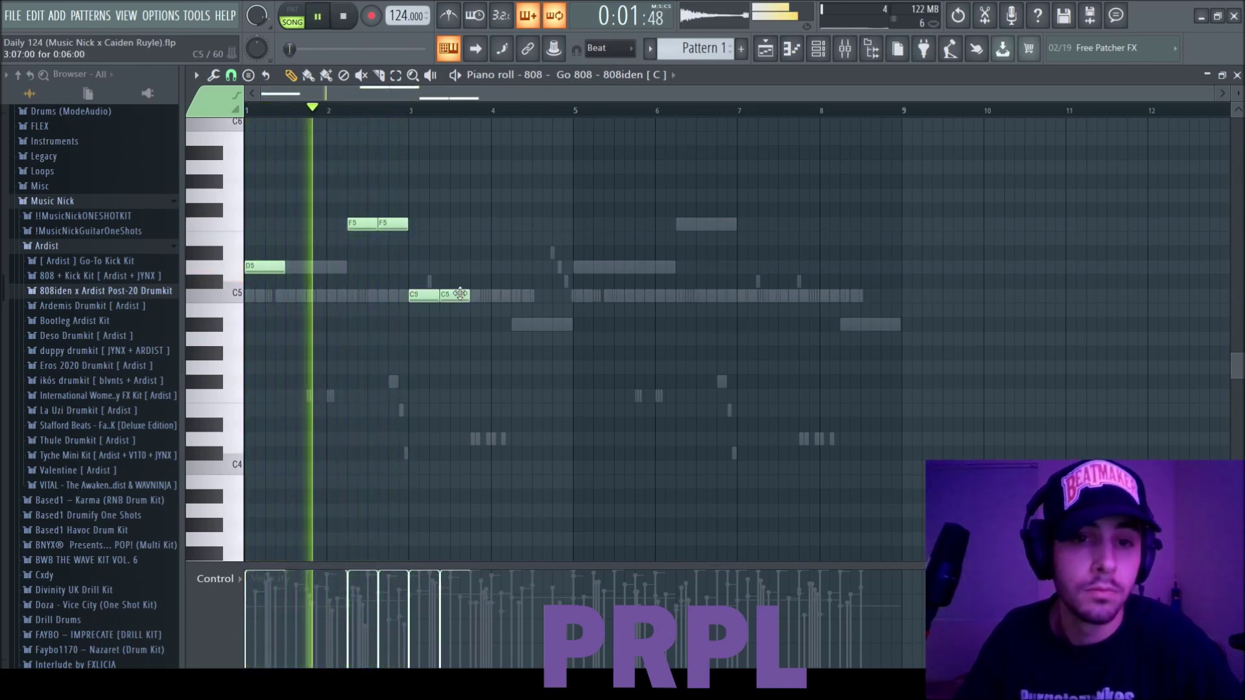
left_click(494, 297)
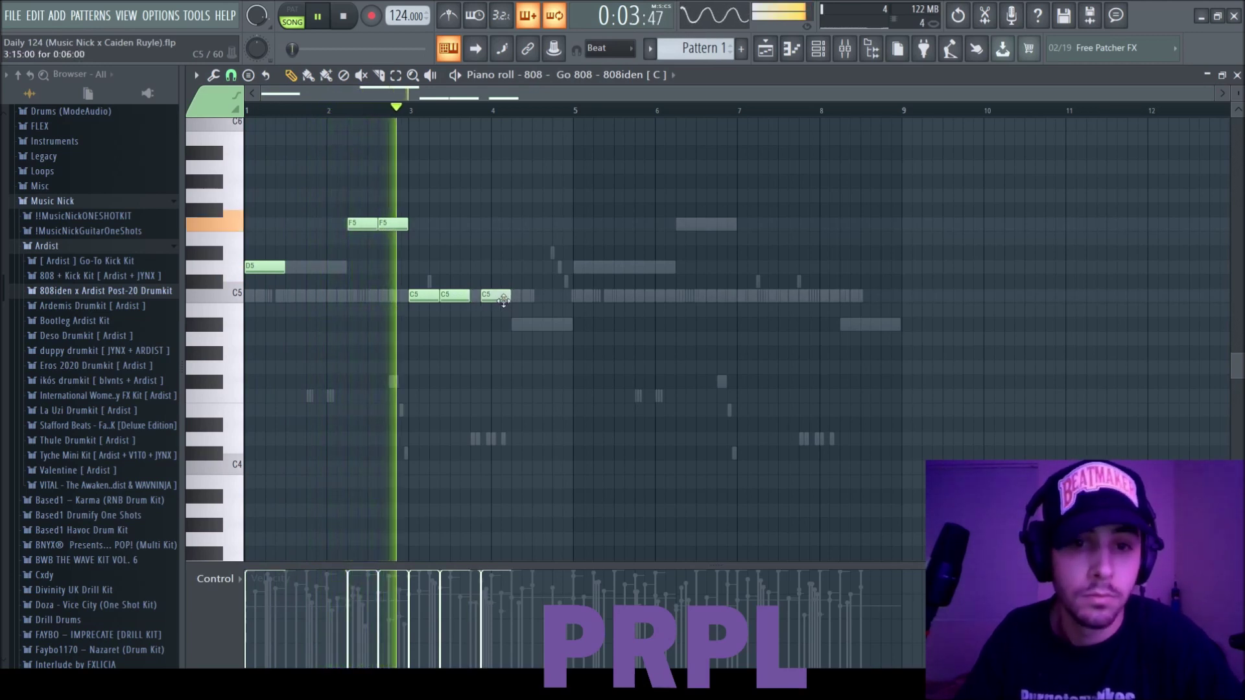
left_click_drag(494, 299, 509, 296)
Add an A#4 808 note from step 5 to the end of bar 4 and duplicate the four-bar pattern into bars 5 through 8
left_click(519, 326)
key("space")
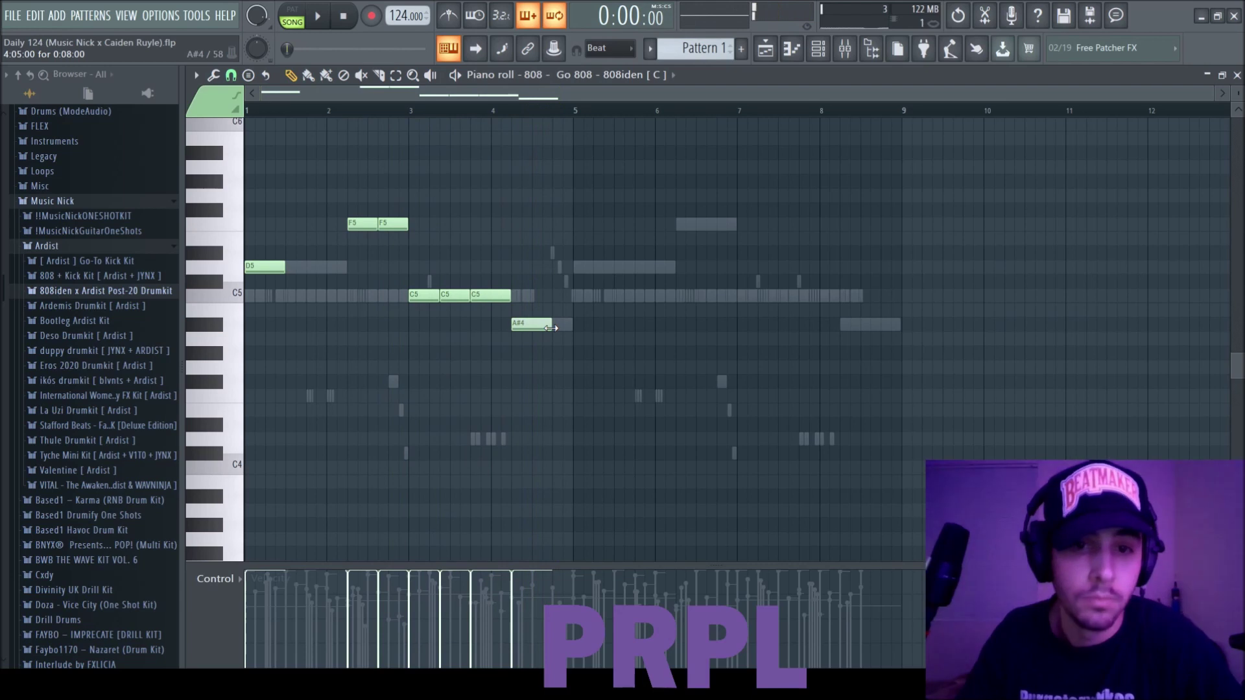
left_click_drag(551, 328, 572, 327)
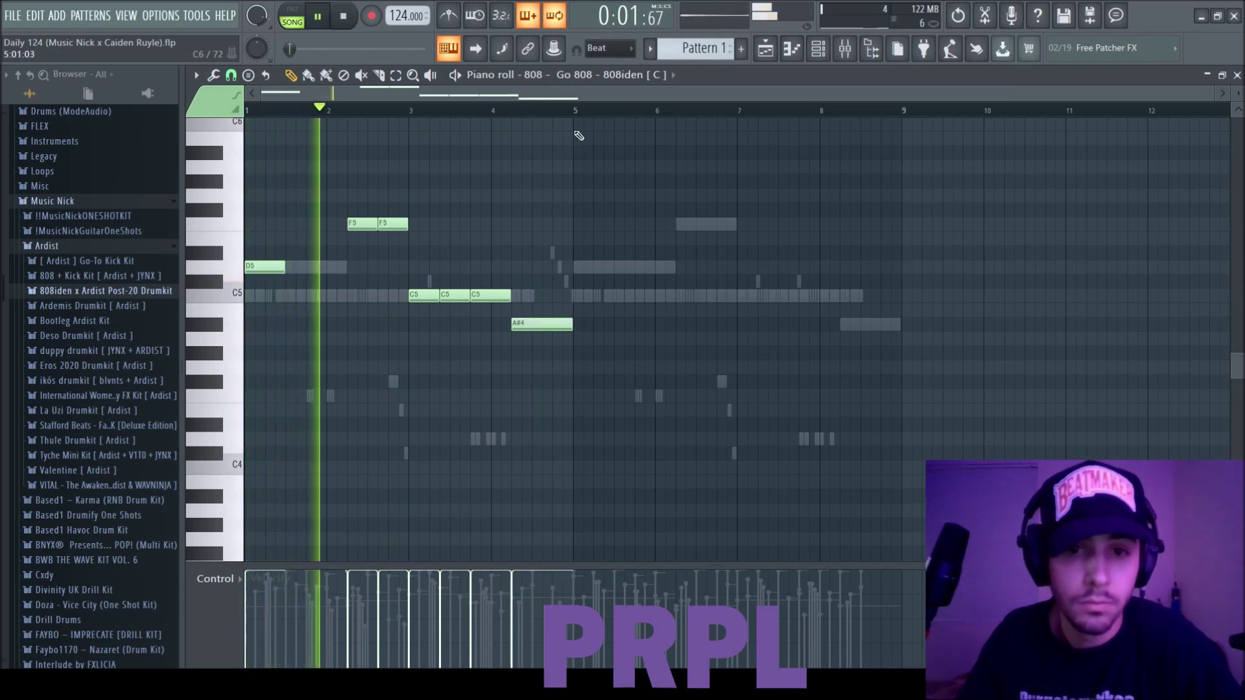
key("ctrl+b")
Split the A#4 808 note in bar 8 into three notes and raise the short final one by an octave
mouse_move(900, 326)
left_mouse_down()
mouse_move(868, 326)
mouse_move(892, 324)
left_mouse_up()
left_click(878, 326)
left_click(895, 324)
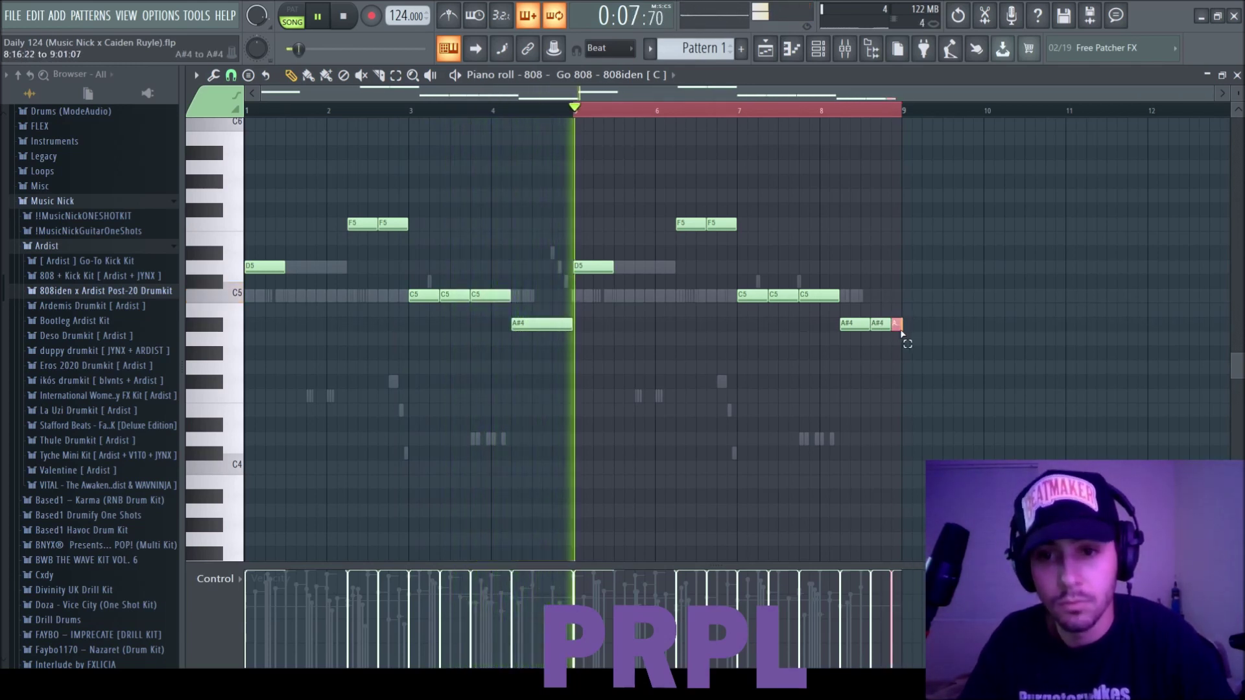
key("ctrl+Up")
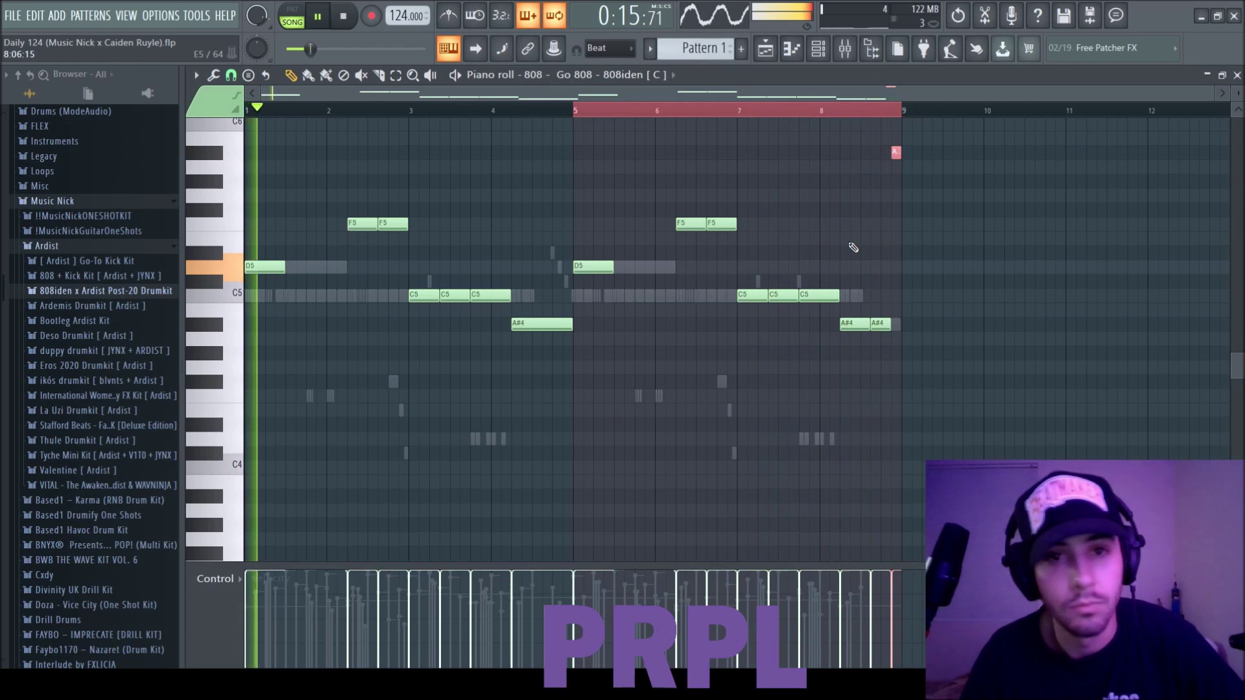
Raise the second C5 808 note in bar 7 to C6, play the pattern back and close the piano roll
left_click(737, 111)
left_click_drag(777, 290, 774, 301)
key("space")
key("ctrl+Up")
key("space")
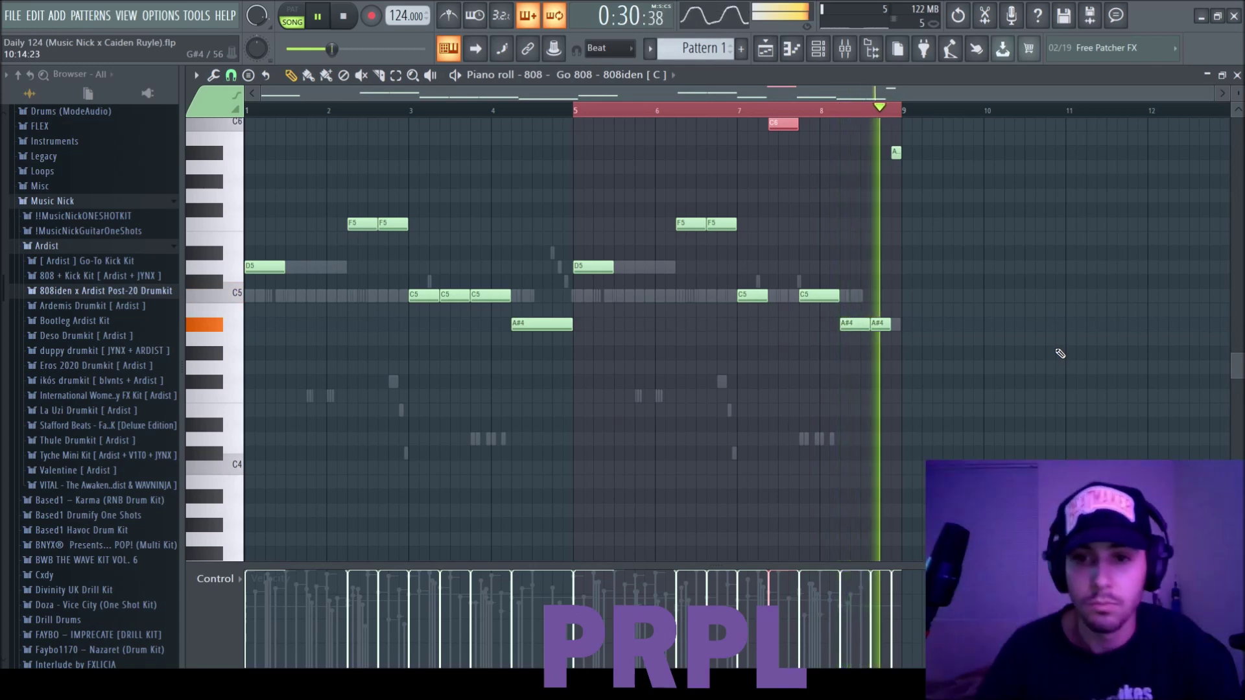
key("Escape")
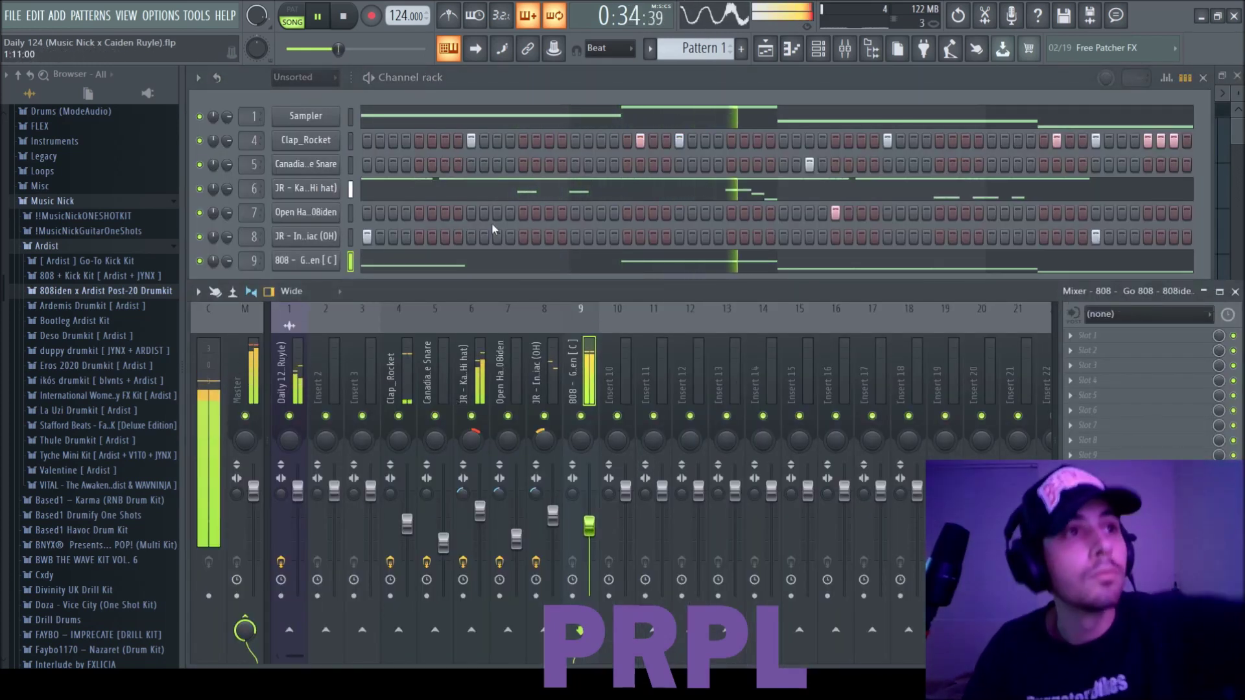
Merge the last two C5 notes of the 808 in bar 3 into one long note and close the piano roll
left_click(480, 101)
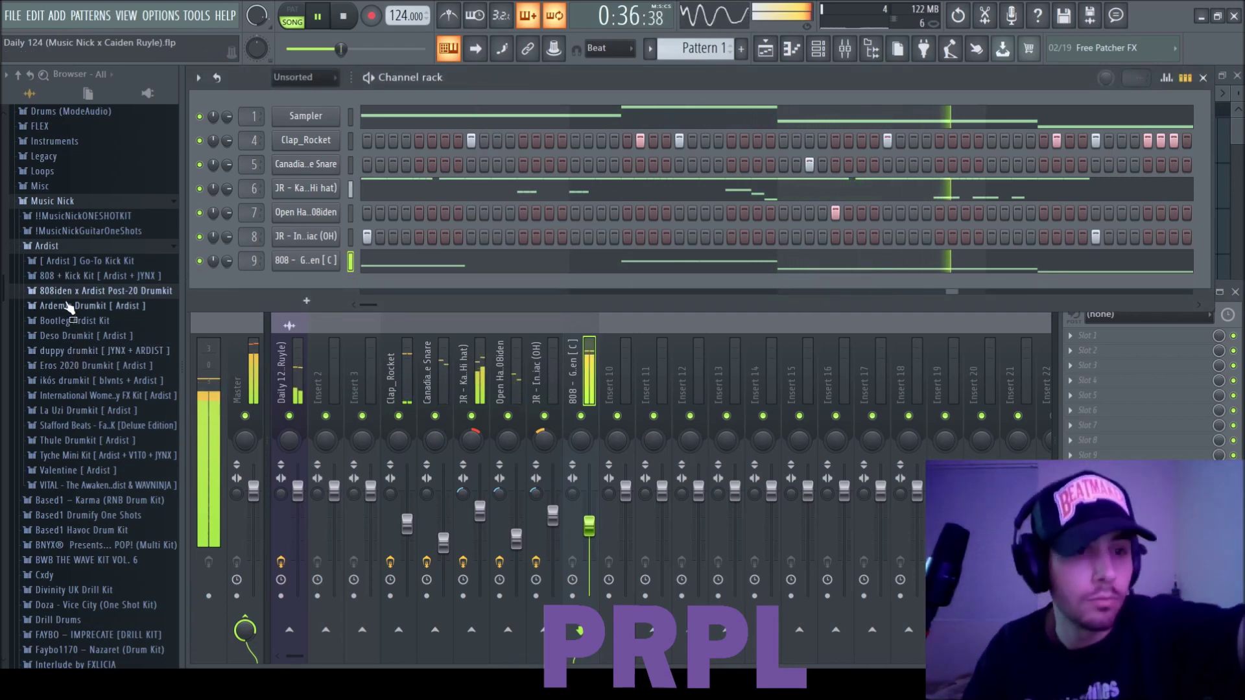
left_click(553, 259)
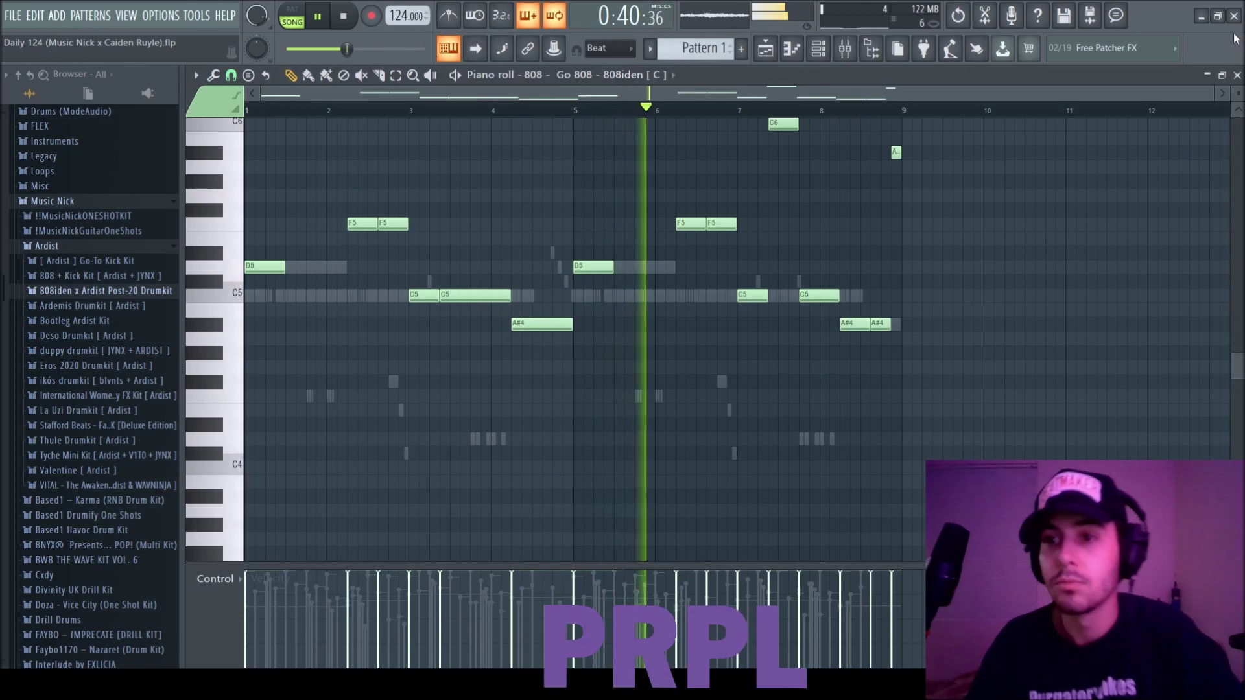
left_click(1236, 75)
Check the 808 channel's sampler settings and look through the drum kit folders in the sample library
left_click(324, 262)
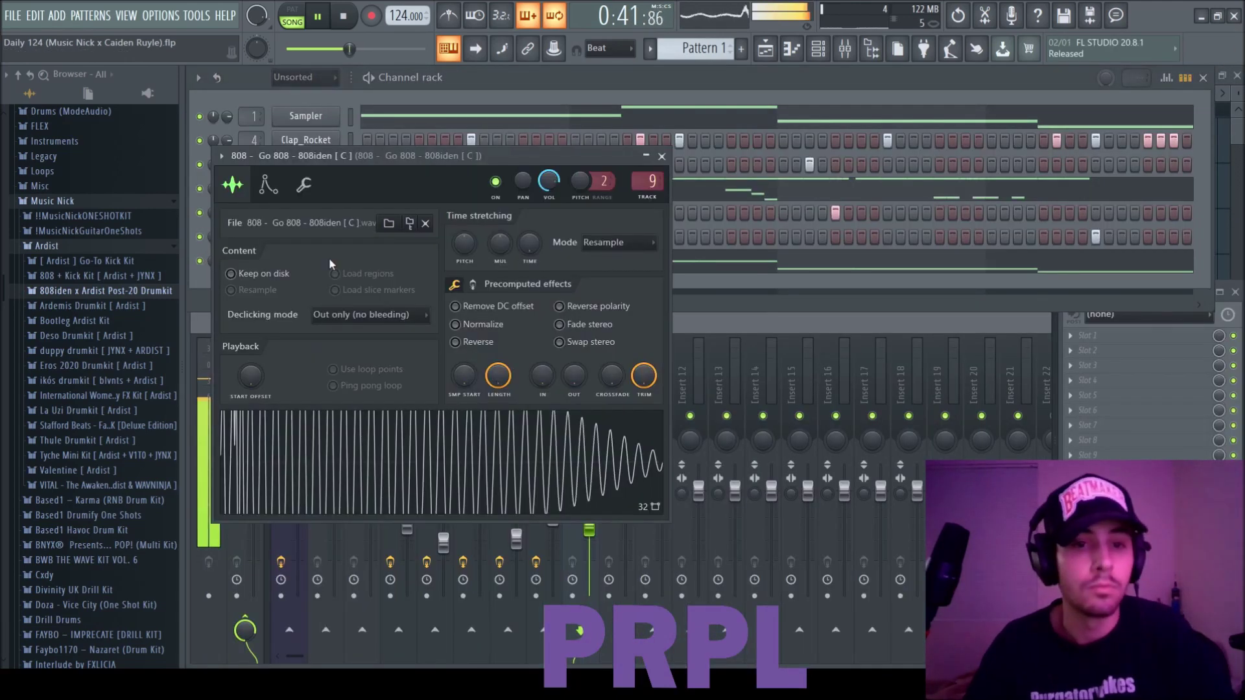
left_click(660, 156)
scroll(65, 195, "down", 3)
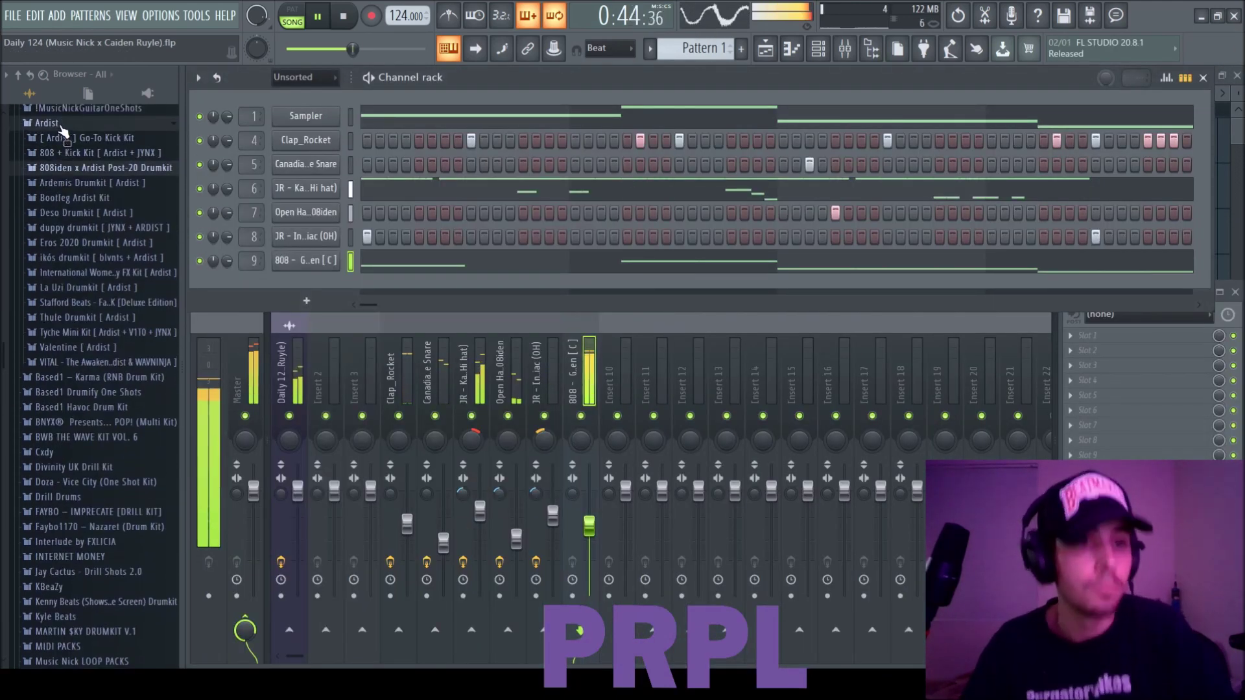
Open the INTERNET MONEY folder in the sample library
scroll(61, 195, "down", 8)
left_click(65, 236)
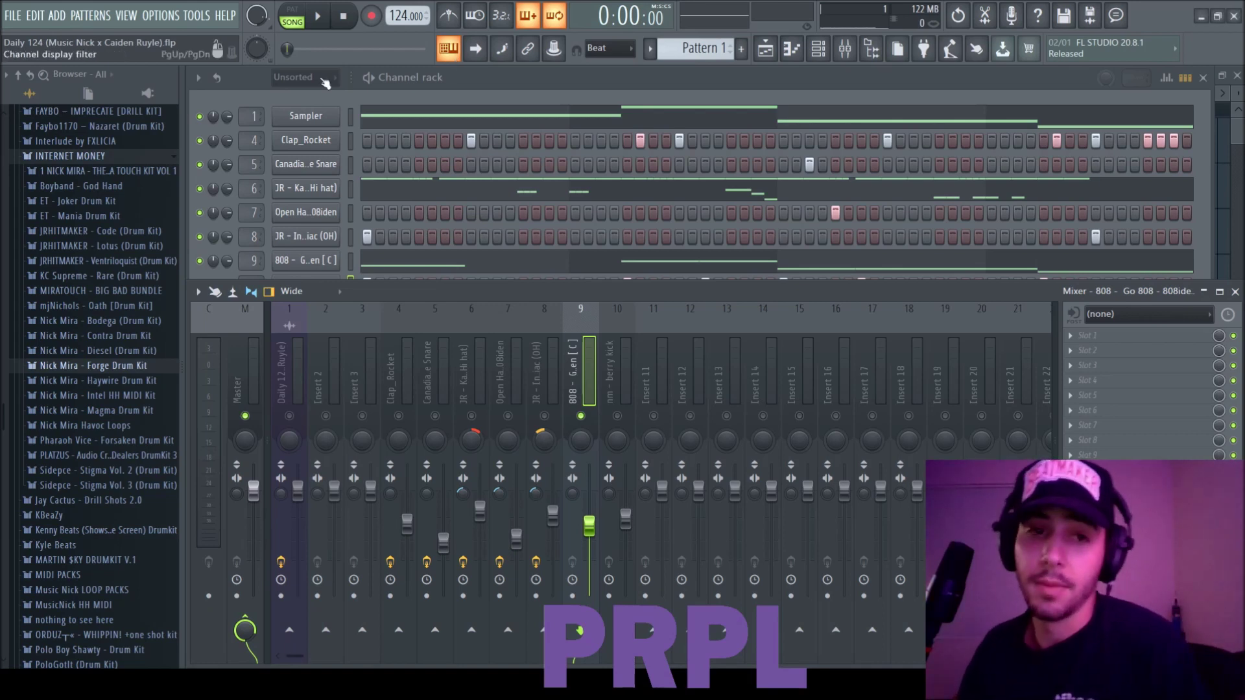
Start playback and lower the 808 mixer track to about -12.6 dB and the berry kick to about -10.5 dB
key("space")
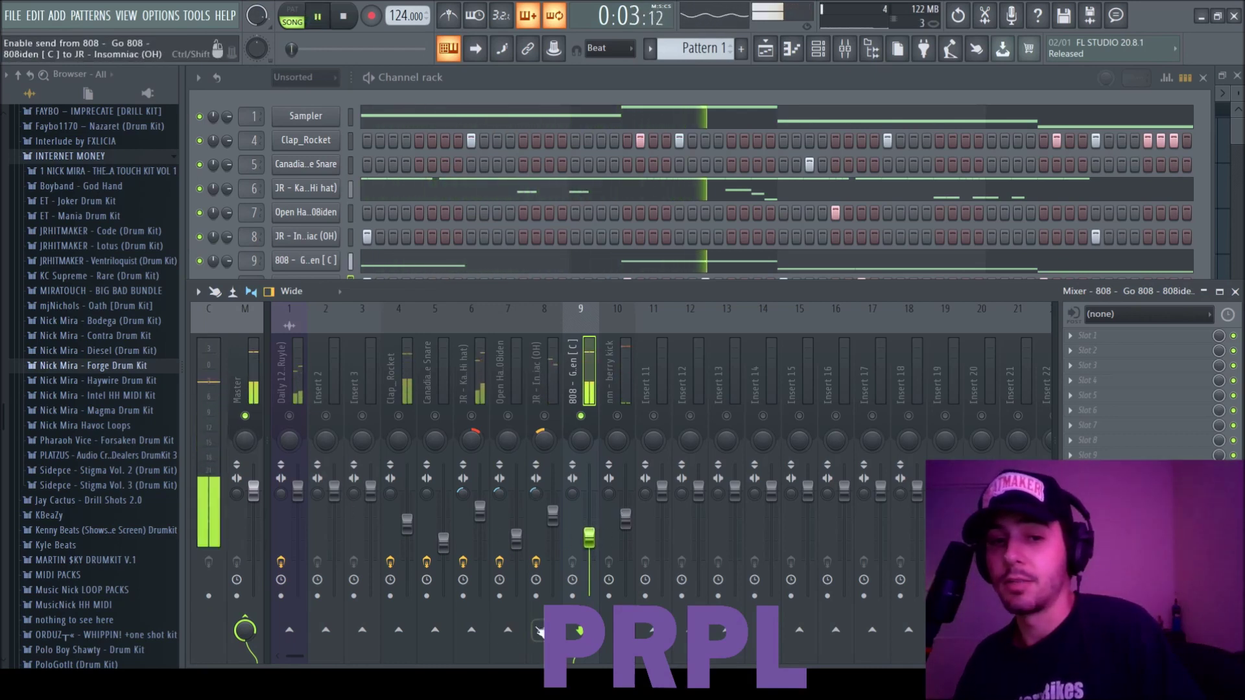
left_click_drag(590, 541, 591, 547)
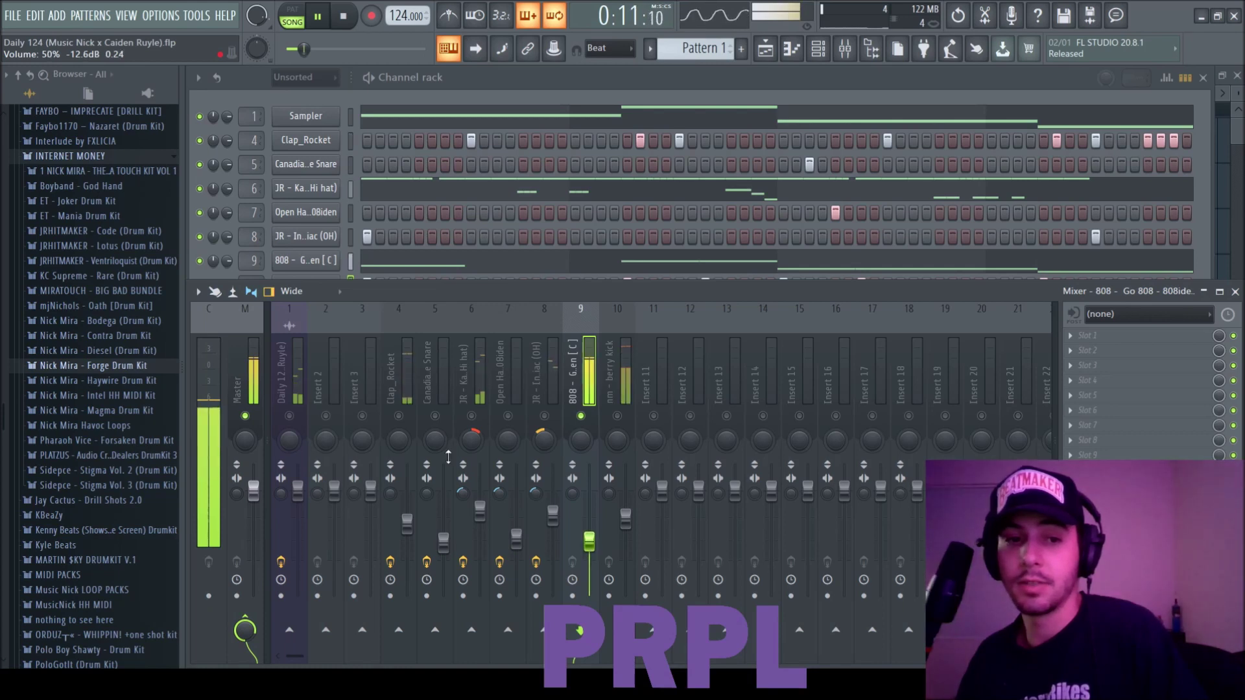
left_click_drag(625, 517, 626, 537)
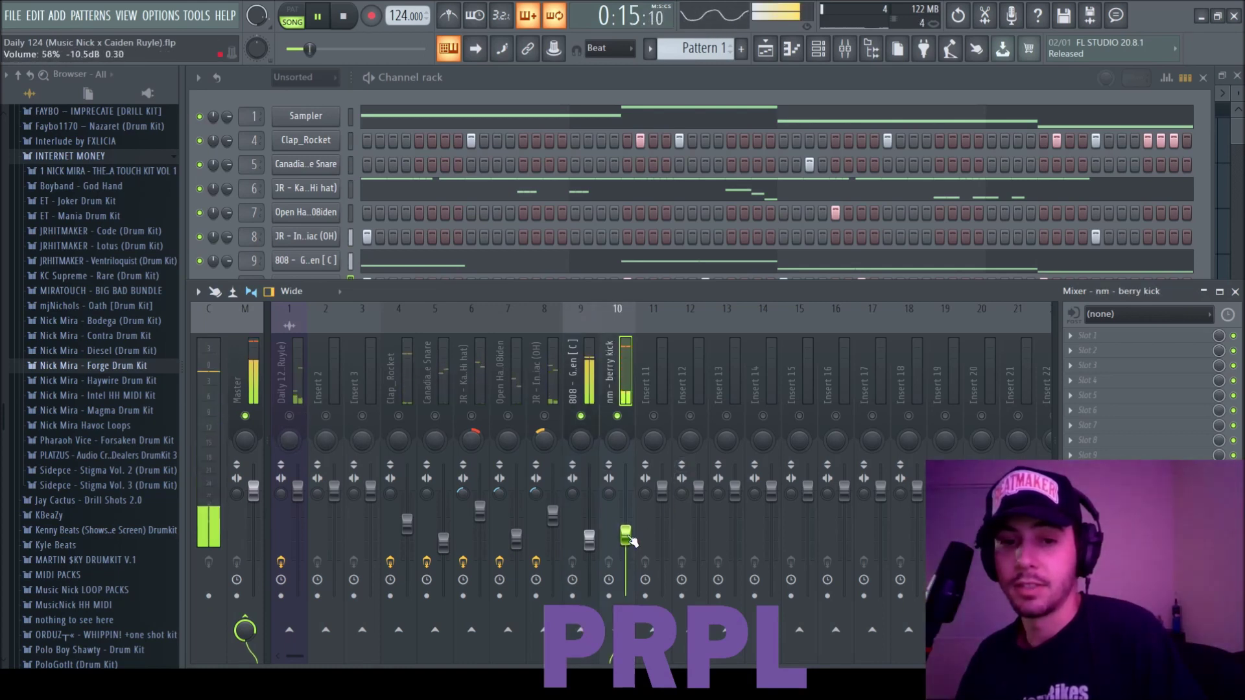
Unmute the Clap_Rocket mixer track, lower its level slightly and check its Fruity Parametric EQ 2 curve
left_click(398, 416)
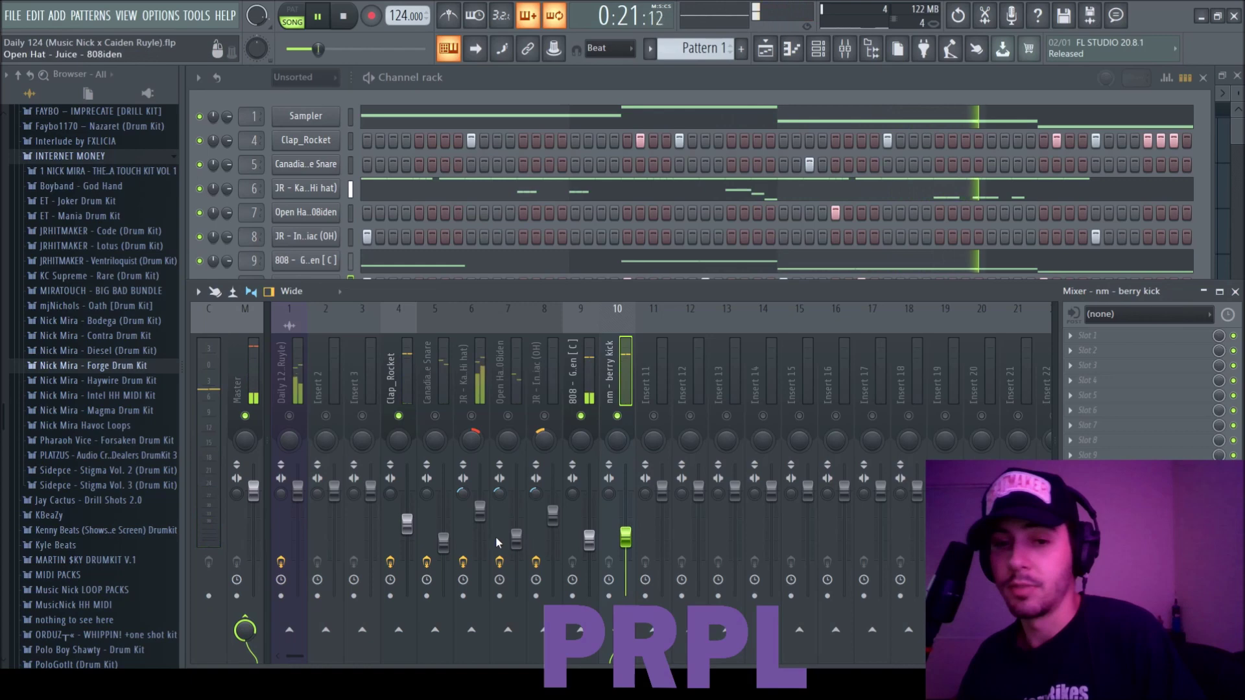
left_click_drag(403, 533, 403, 537)
left_click(1114, 336)
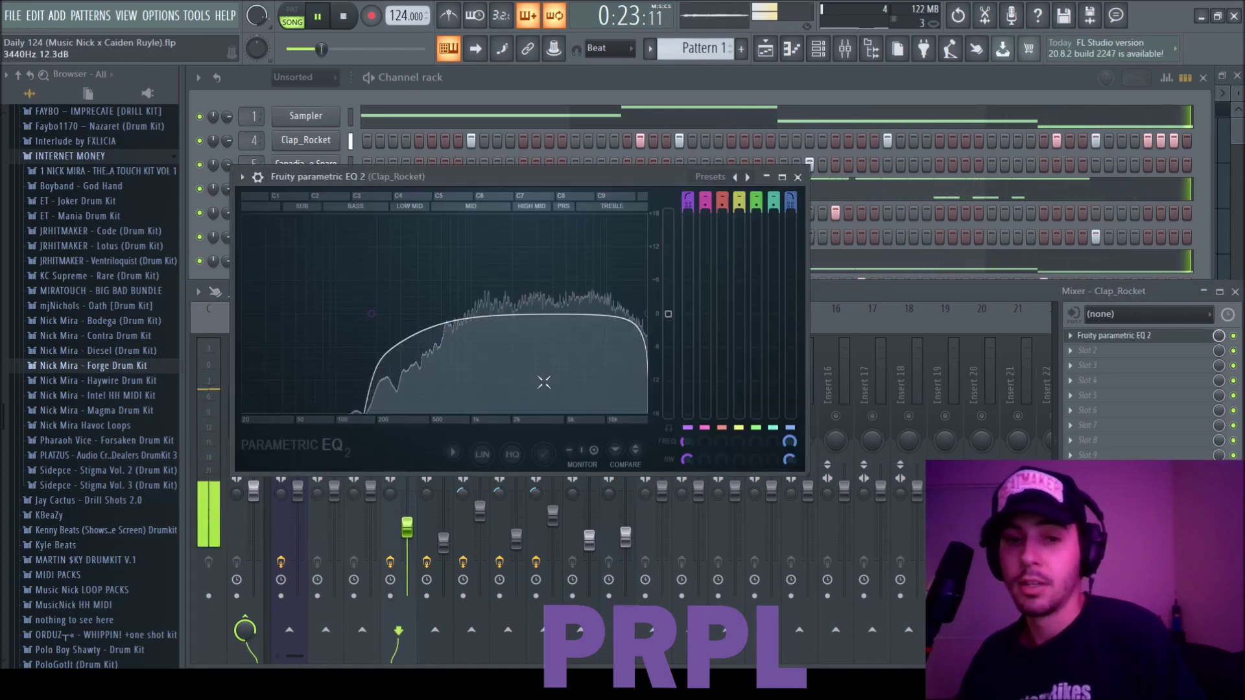
left_click(798, 177)
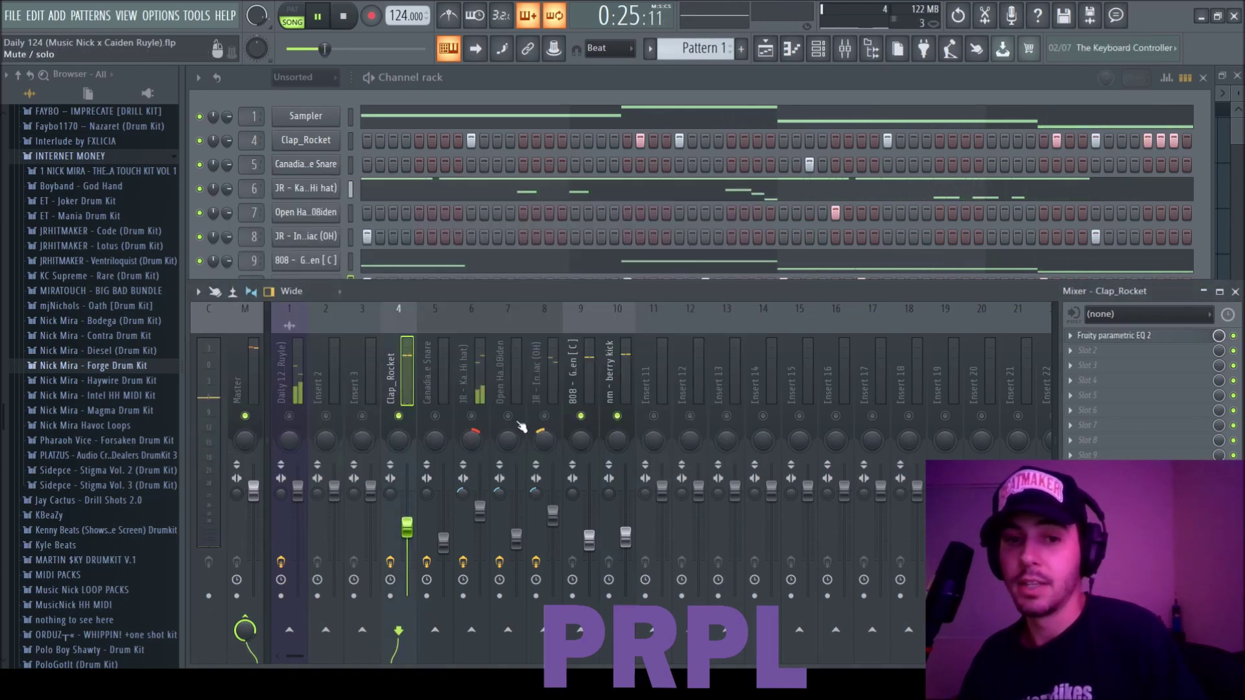
Unmute the hi-hat and snare mixer tracks and balance the hi-hat, snare and clap at slightly lower levels
left_click(472, 416)
left_click_drag(480, 511, 480, 527)
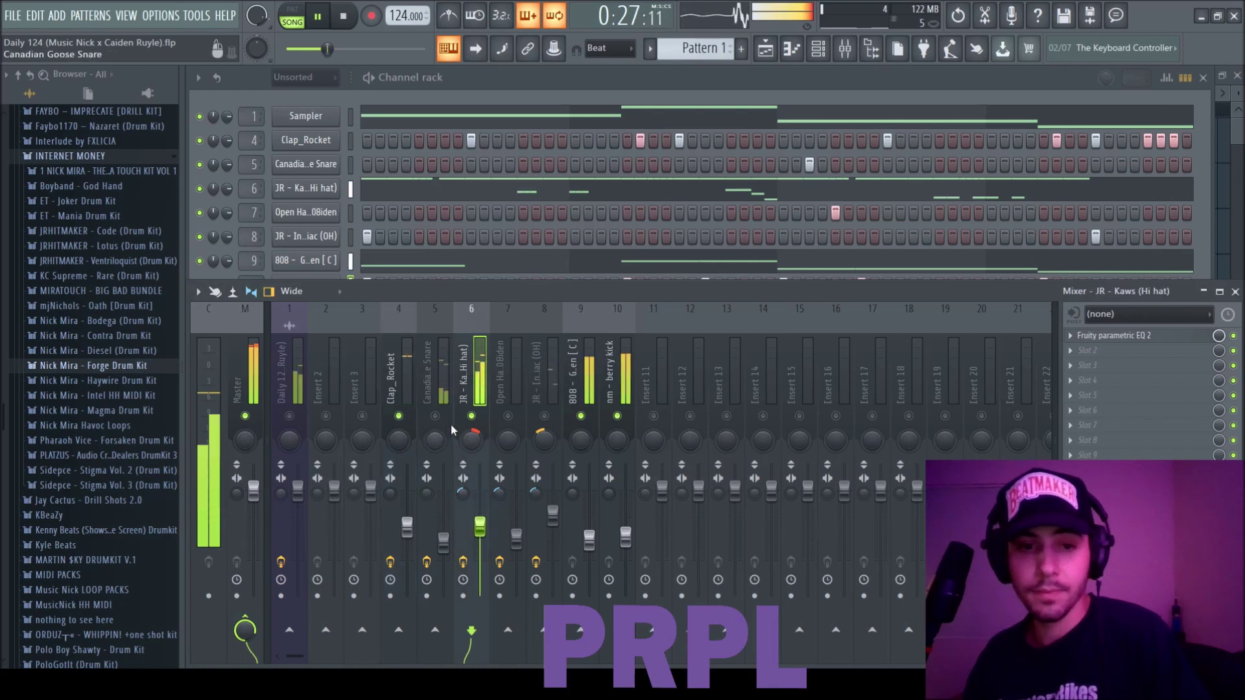
left_click(435, 416)
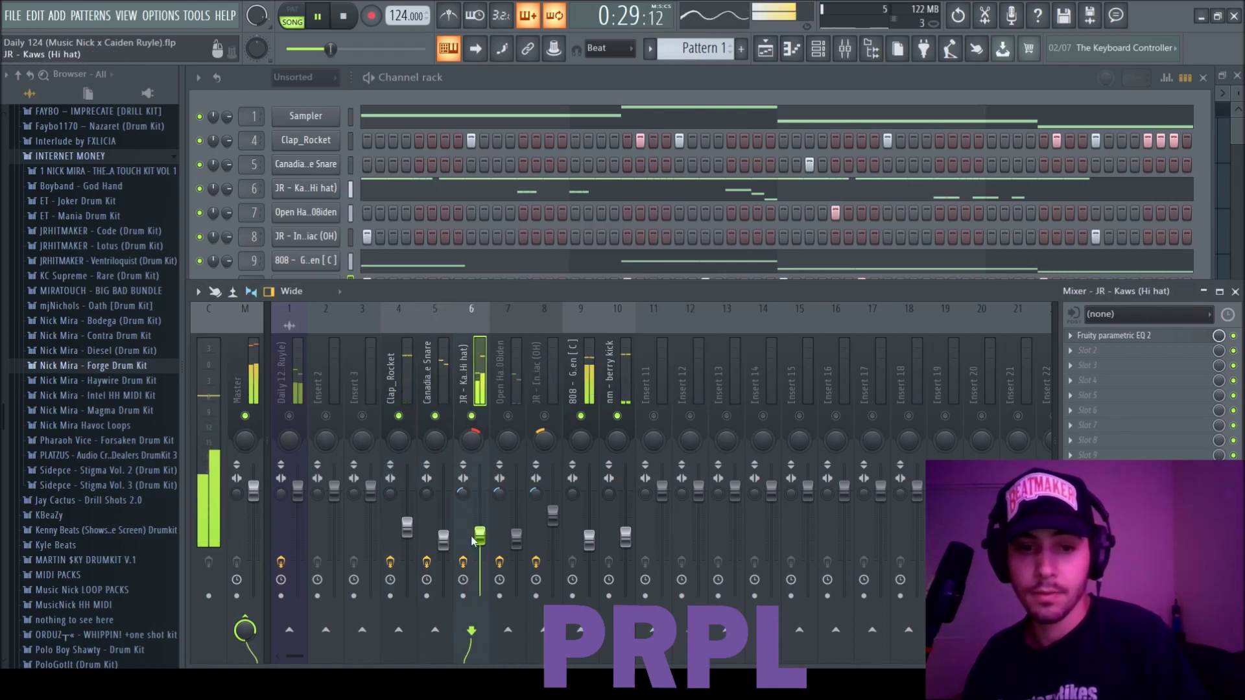
left_click(407, 528)
left_click_drag(406, 529, 443, 546)
left_click(407, 534)
Unmute both open-hat mixer tracks, lower JR - Insomniac (OH) and trim the snare to about -13.6 dB
left_click(508, 416)
left_click(544, 416)
left_click_drag(552, 517, 553, 524)
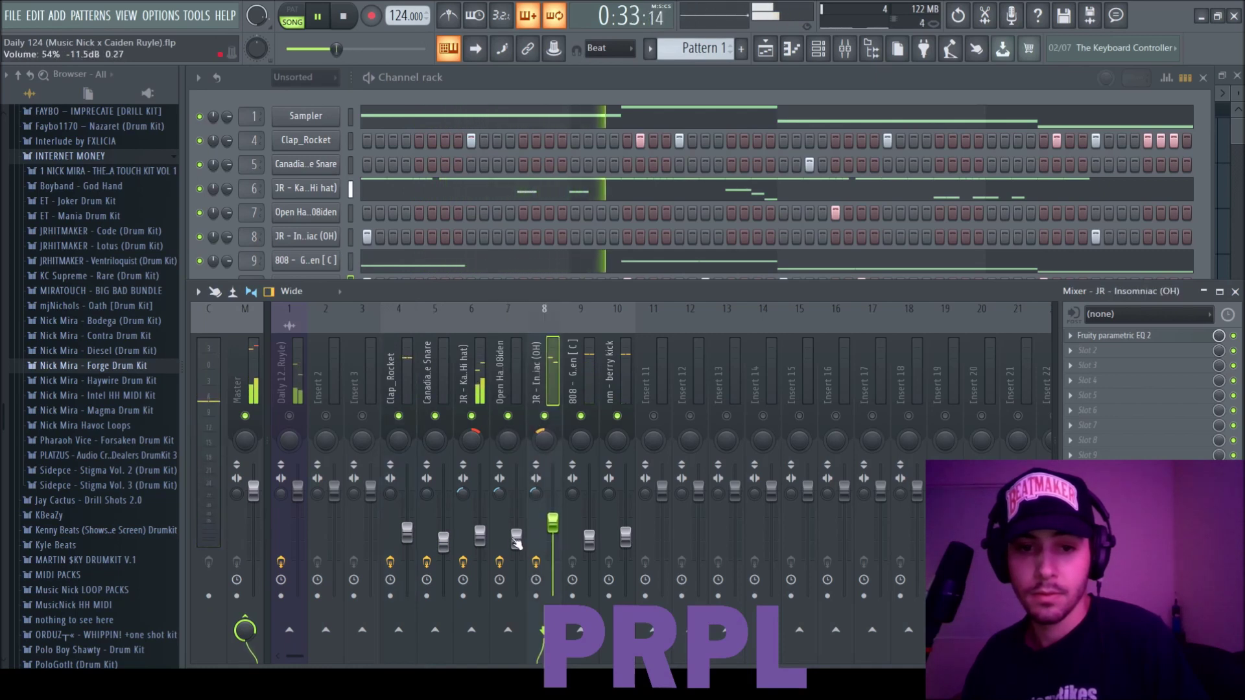
left_click(516, 537)
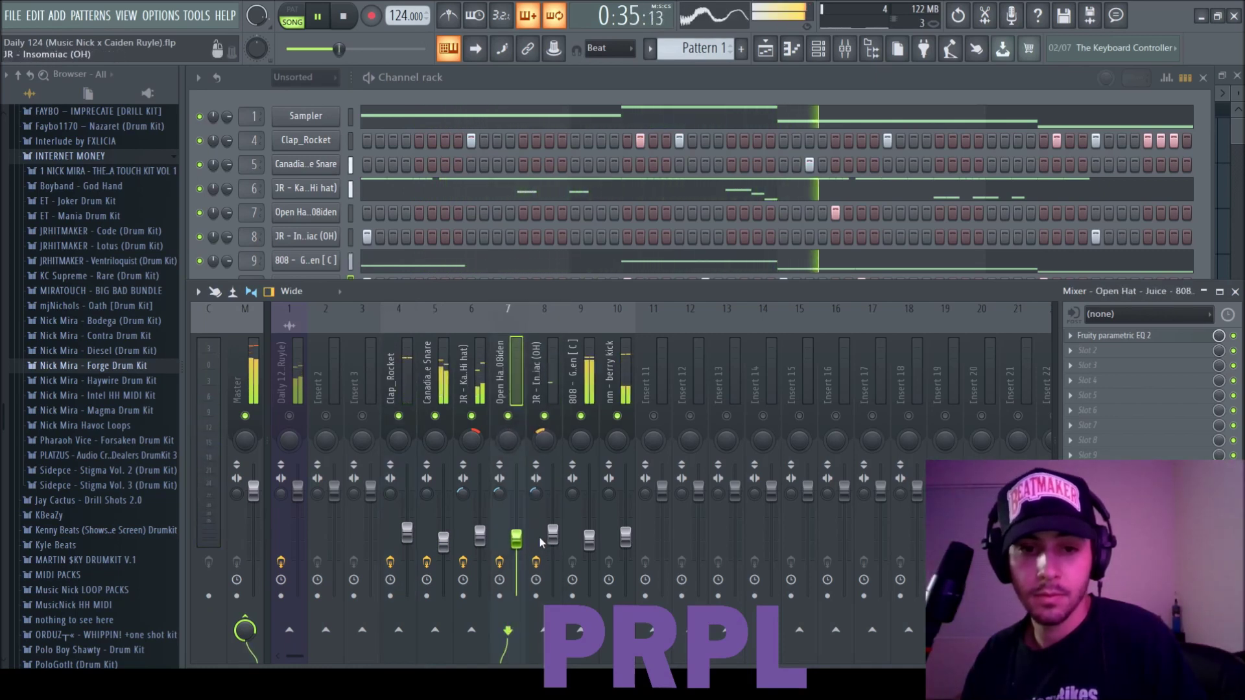
left_click(443, 543)
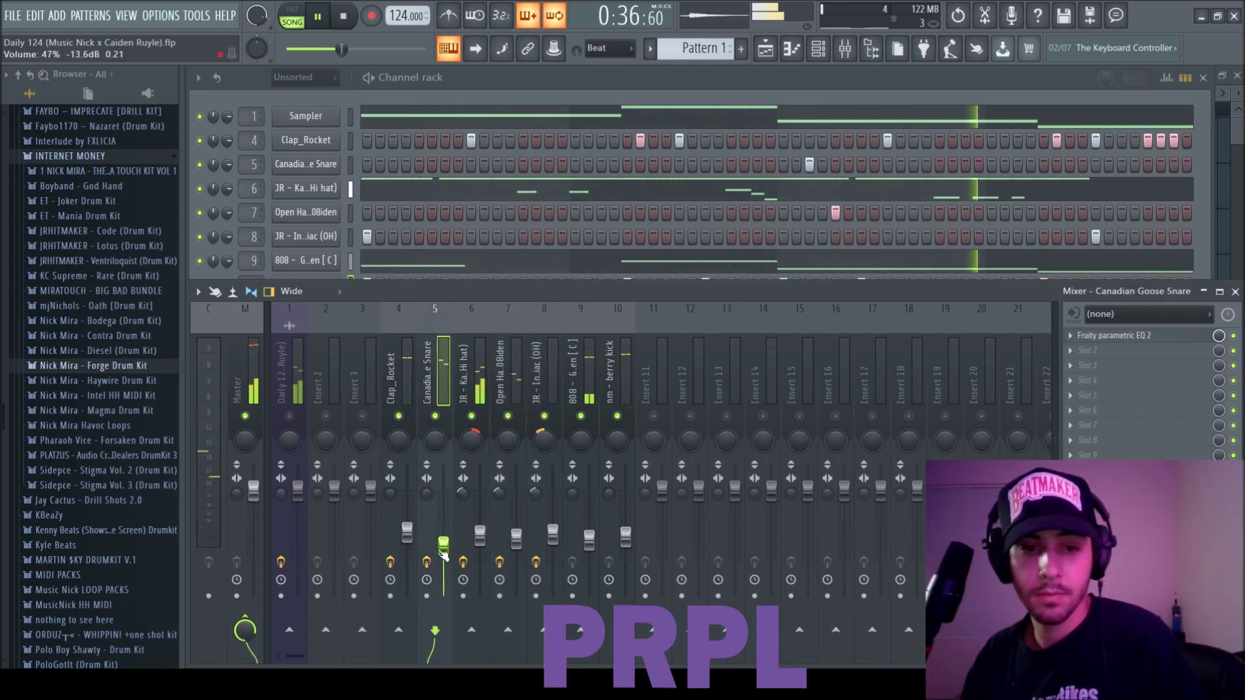
Unmute the Daily 124 melody mixer track and lower its level to sit with the drums
left_click(289, 415)
left_click_drag(298, 491, 299, 533)
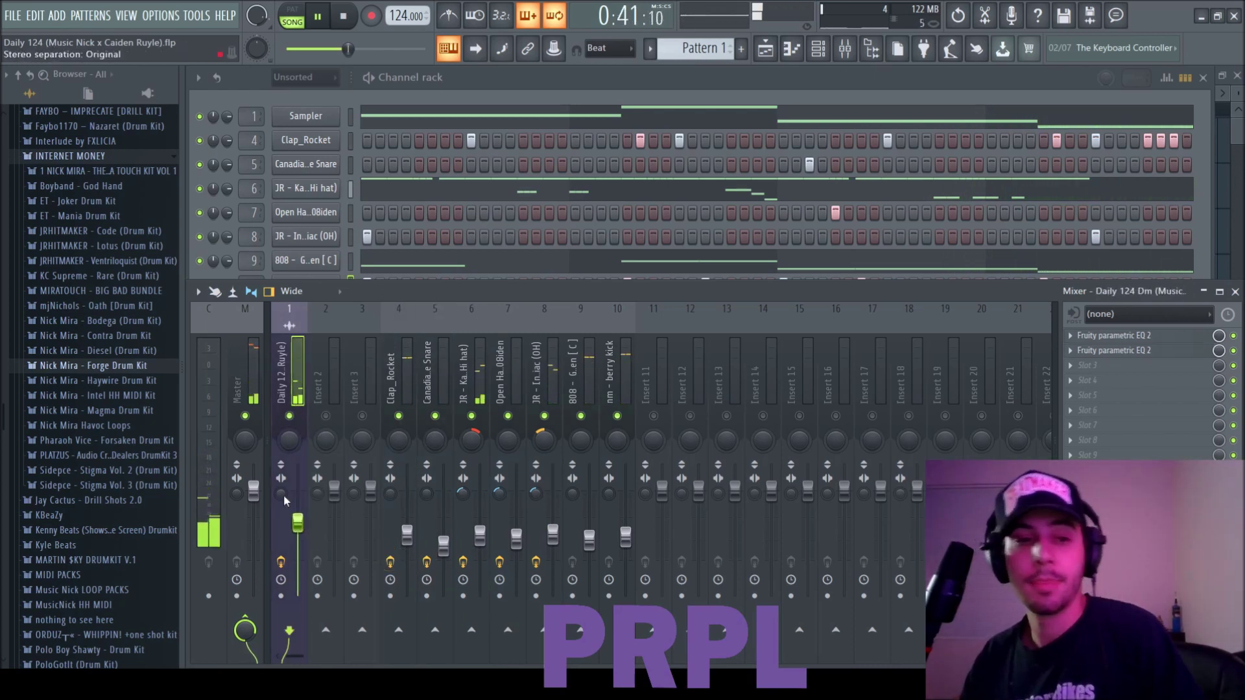
Load TR5 Classic Clipper as the first effect on the Master track and close its window
left_click(244, 390)
left_click(1070, 336)
left_click(944, 404)
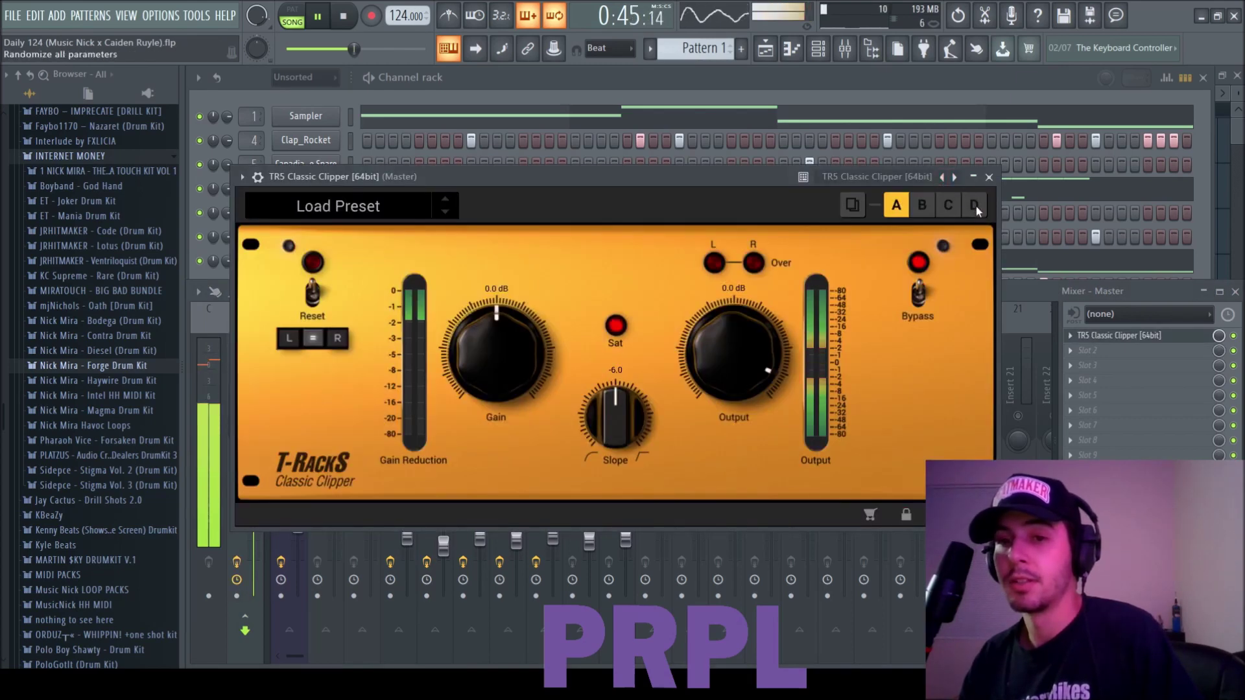
left_click(988, 176)
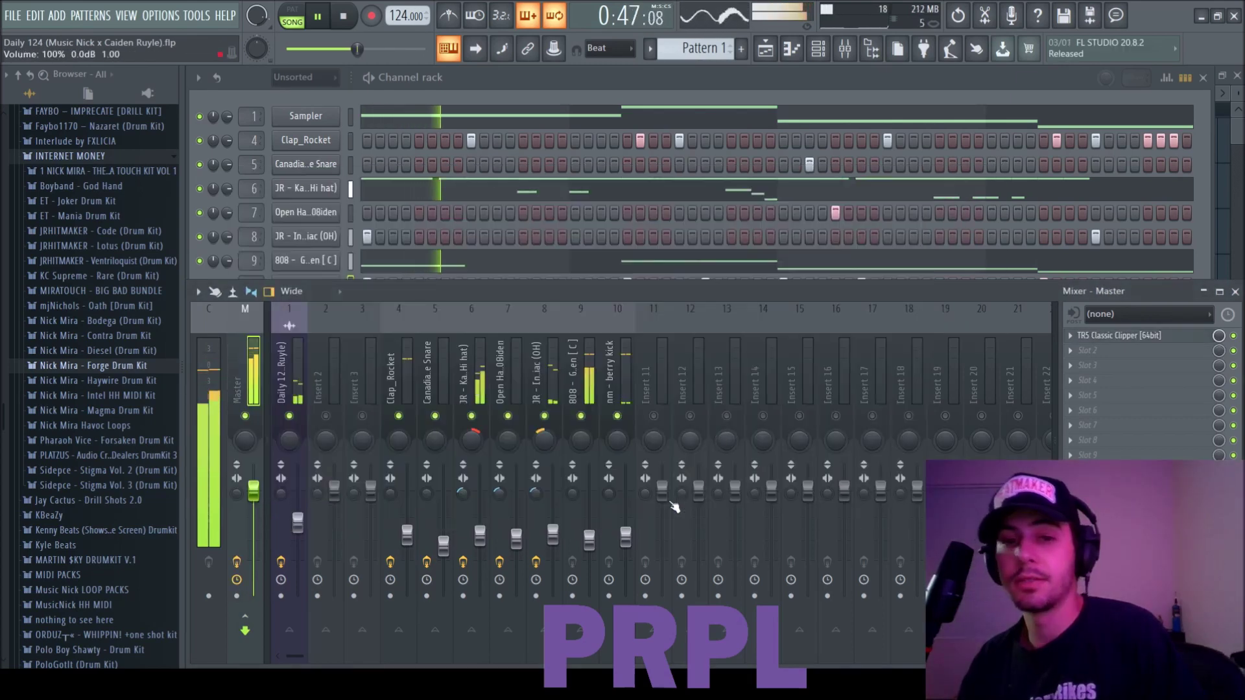
Lower the Clap_Rocket mixer level a little further against the full mix
left_click(408, 540)
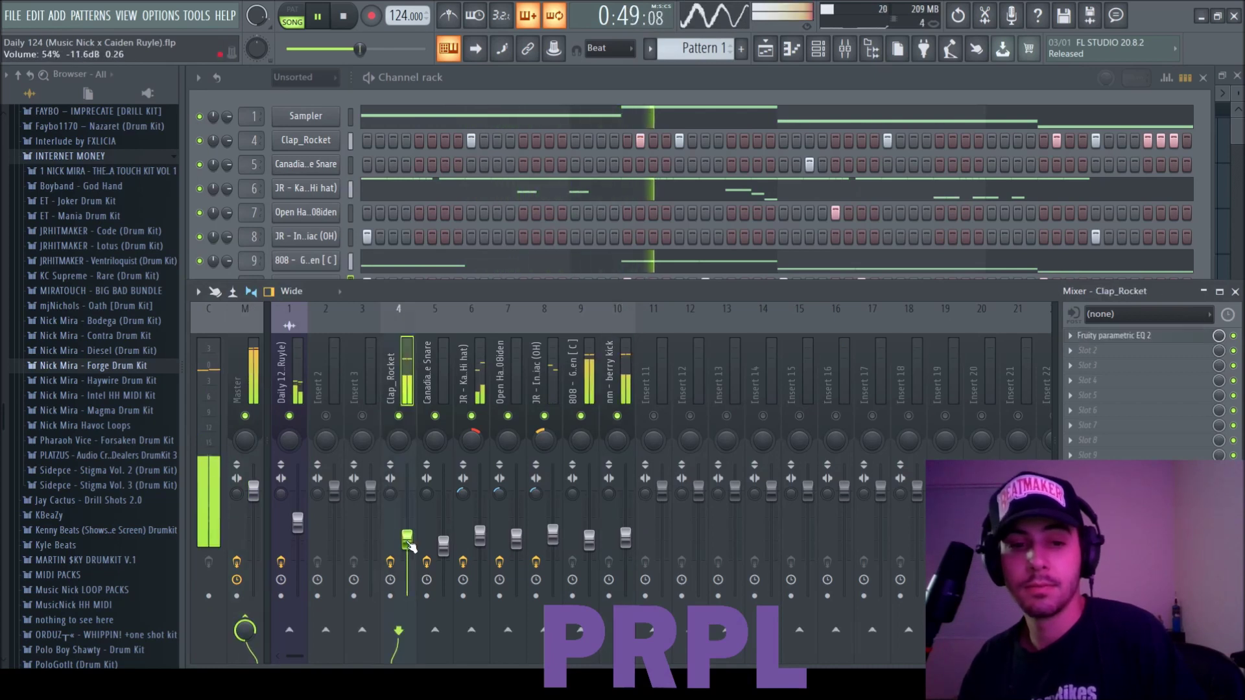
left_click_drag(409, 542, 445, 557)
left_click(410, 544)
left_click(410, 545)
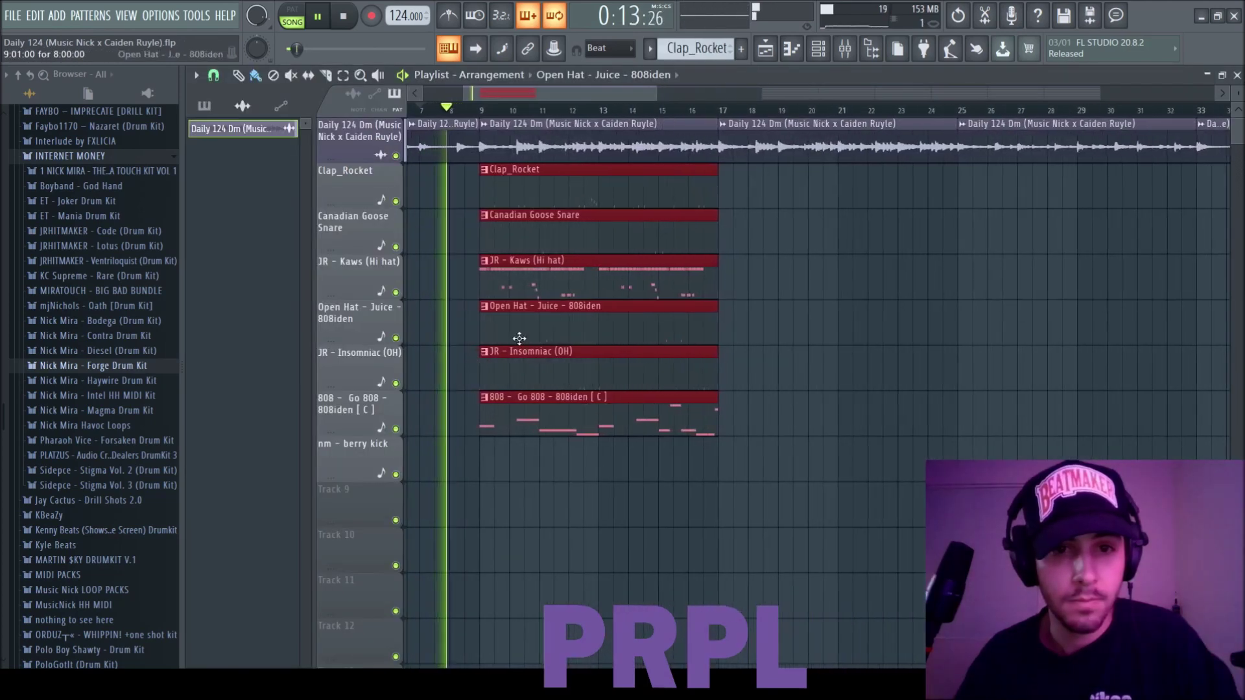
Delete the Open Hat - Juice and Canadian Goose Snare clips from the section at bars 9 to 16
right_click(520, 338)
right_click(551, 233)
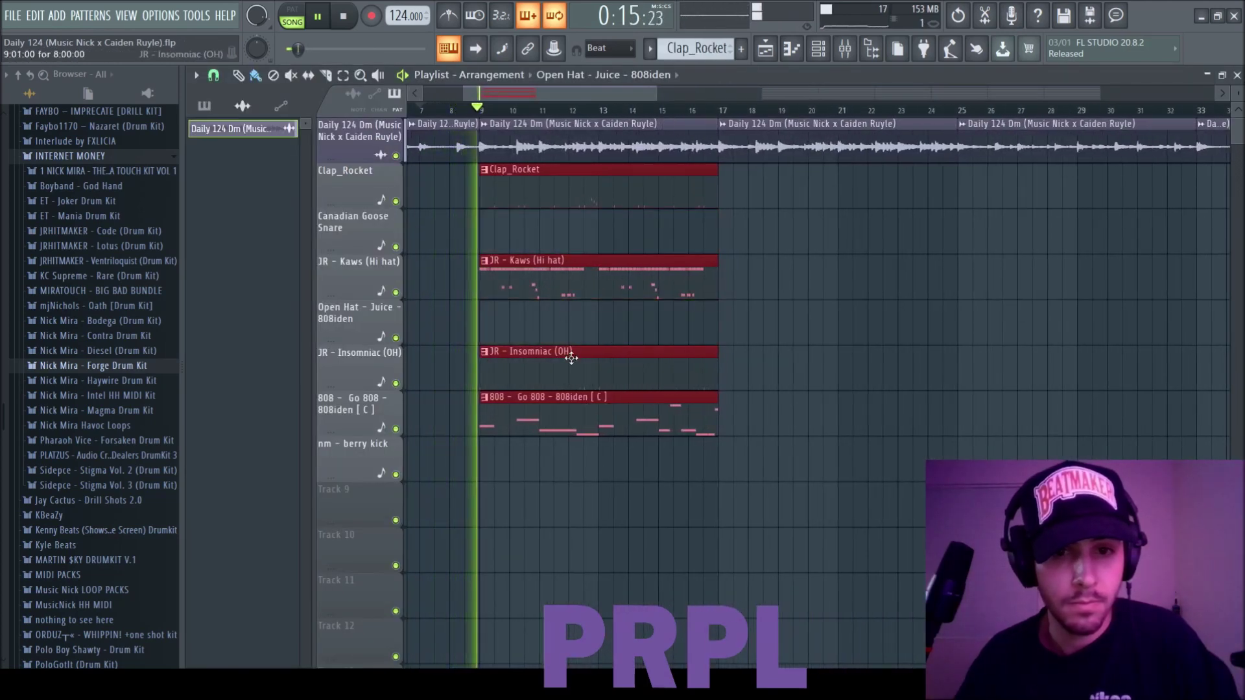
Copy the full drum and 808 block from bar 49 to bar 17 and save the project
scroll(669, 356, "down", 5)
left_click(918, 445)
left_click_drag(918, 445, 829, 194)
left_click_drag(915, 221, 607, 222)
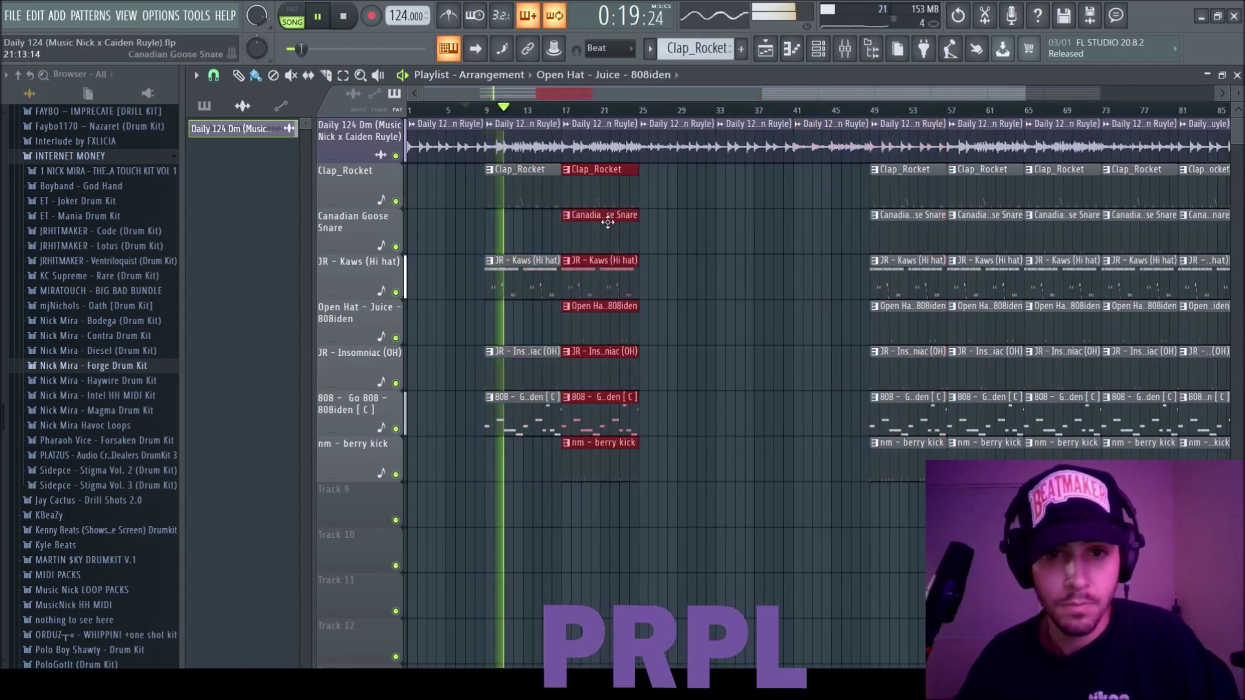
scroll(645, 278, "down", 2)
left_click(645, 280)
key("ctrl+s")
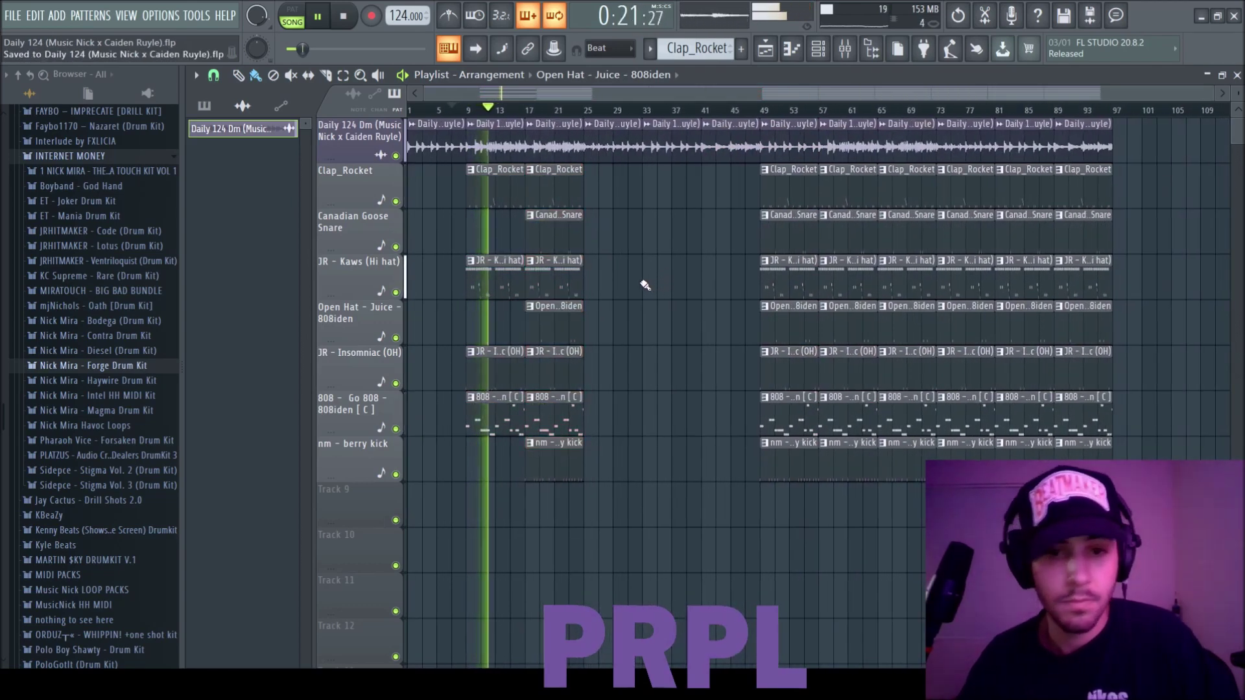
scroll(588, 479, "up", 3)
left_click_drag(613, 483, 567, 218)
left_click(633, 333, "ctrl")
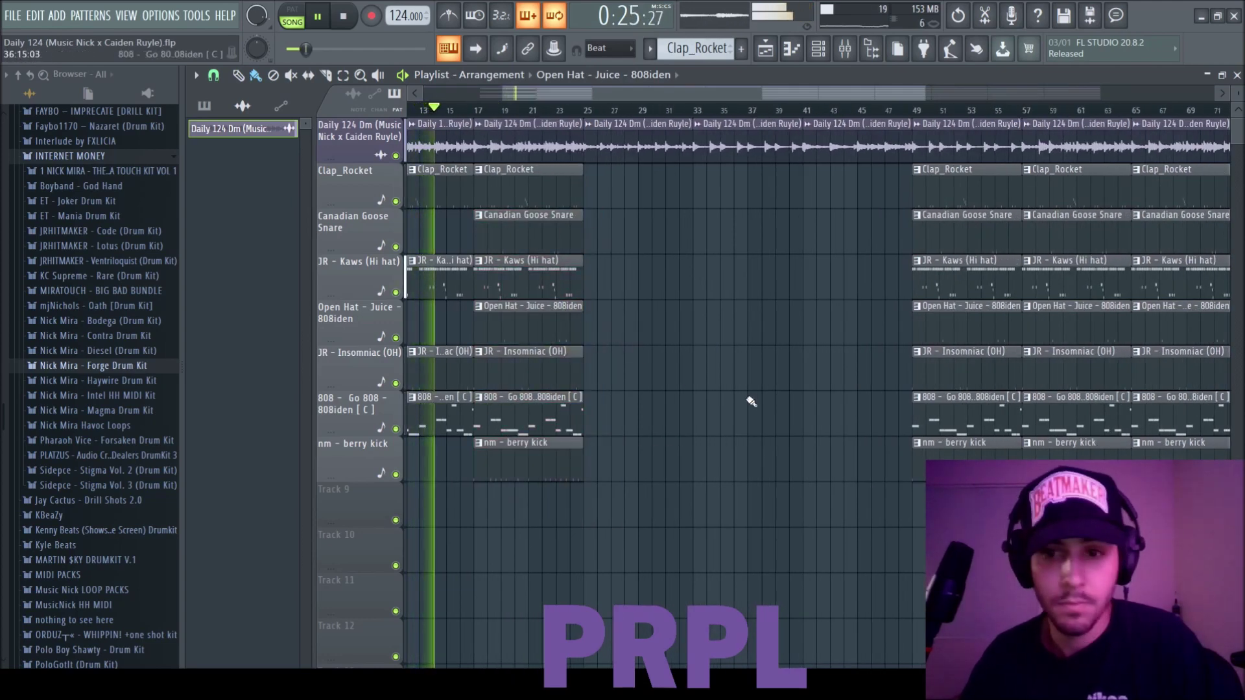
left_click_drag(1002, 470, 942, 184)
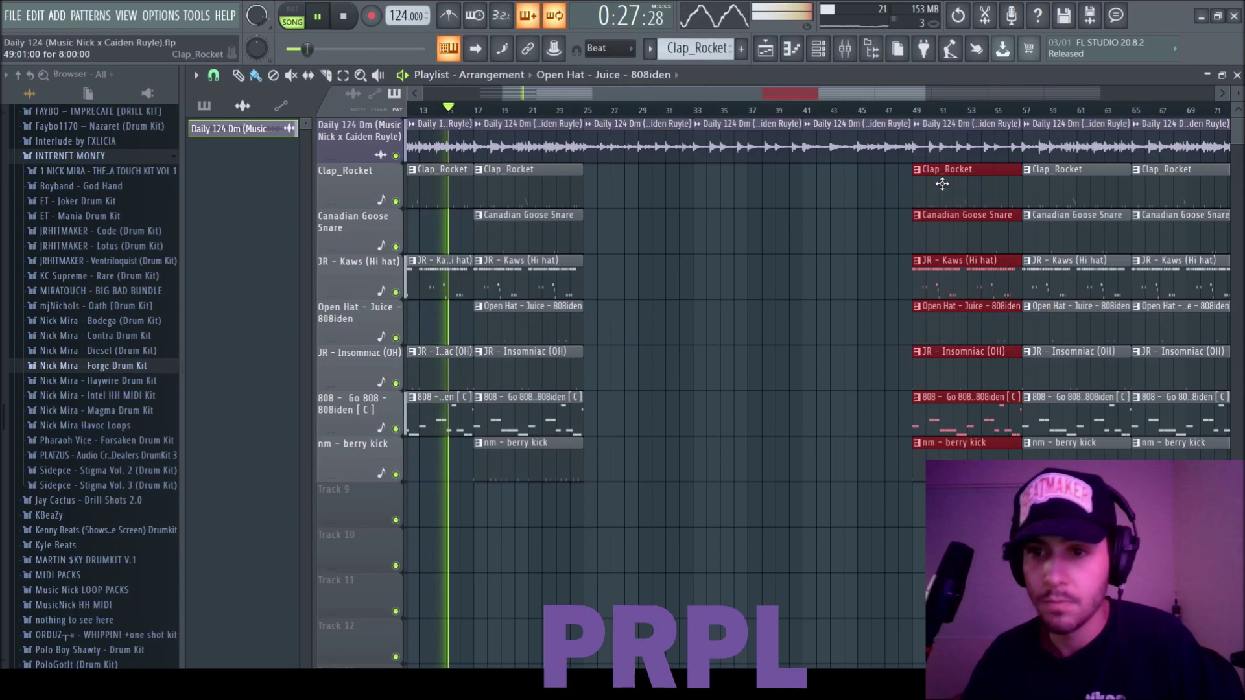
Copy all drum and 808 clips of bars 9 to 24 to bar 25
scroll(643, 325, "down", 3)
left_click_drag(642, 509, 417, 203)
left_click_drag(516, 196, 675, 236)
Slice the melody, drum and 808 clips midway through bar 32 and remove the pieces before bar 33
scroll(675, 236, "up", 4)
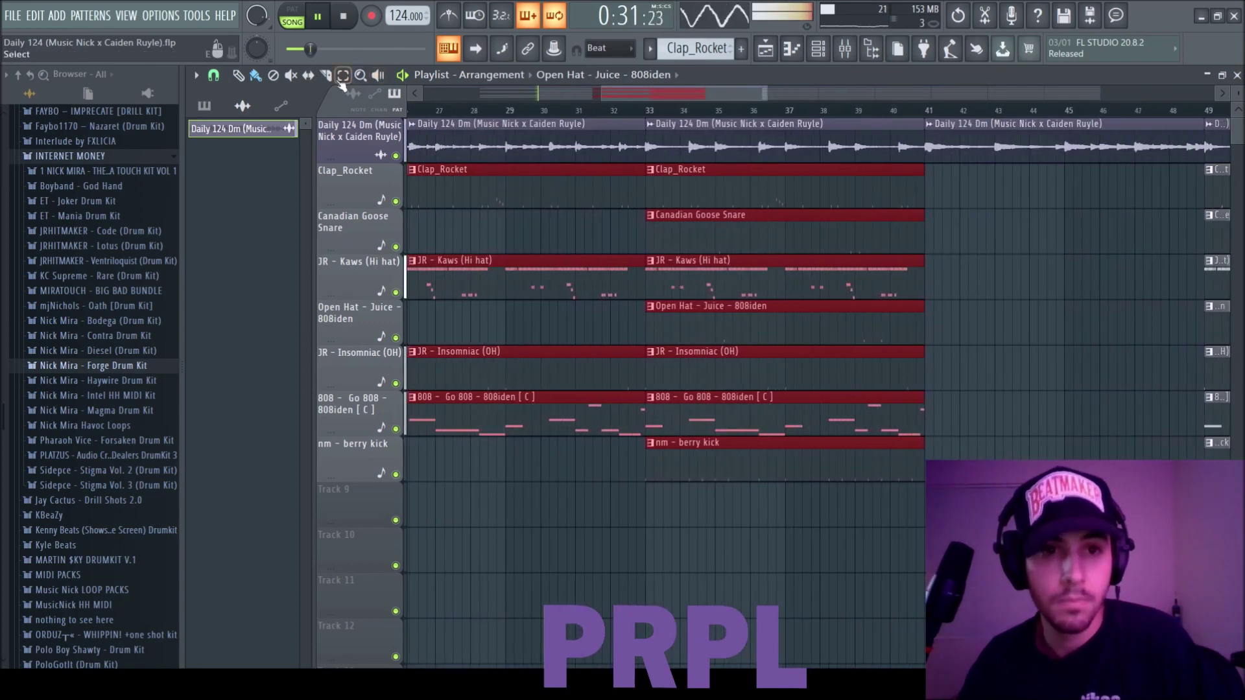
scroll(586, 375, "up", 3)
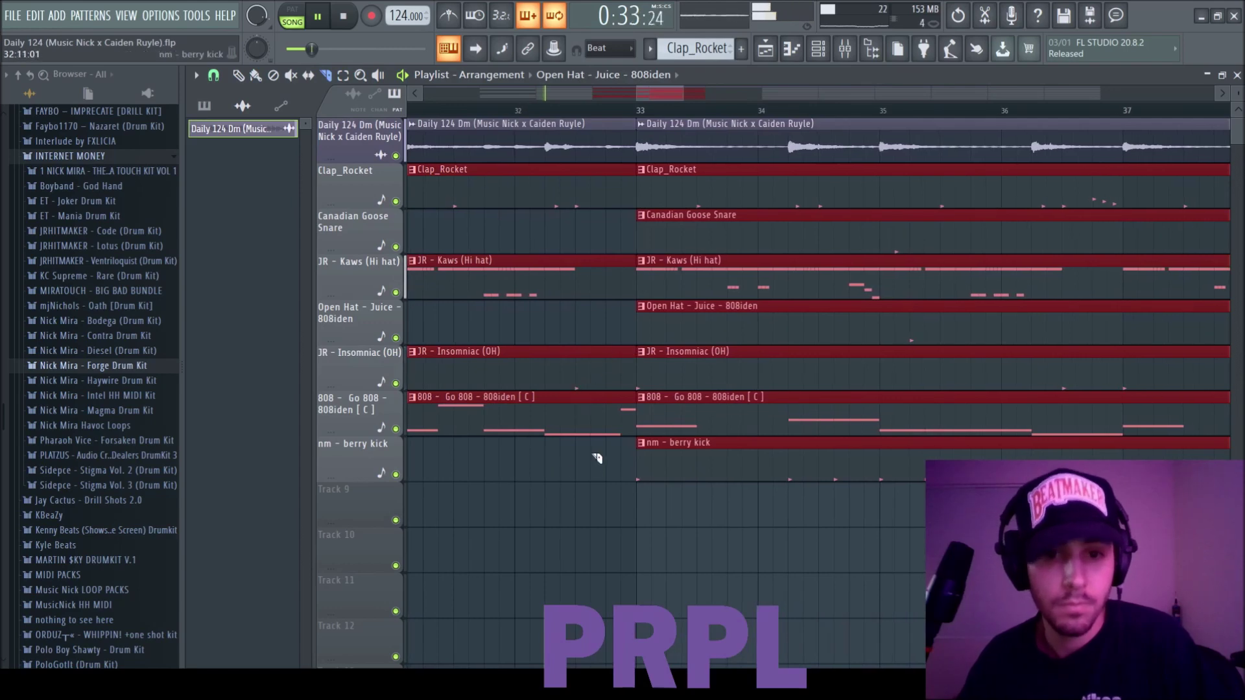
left_click_drag(578, 142, 612, 513)
left_click(257, 76)
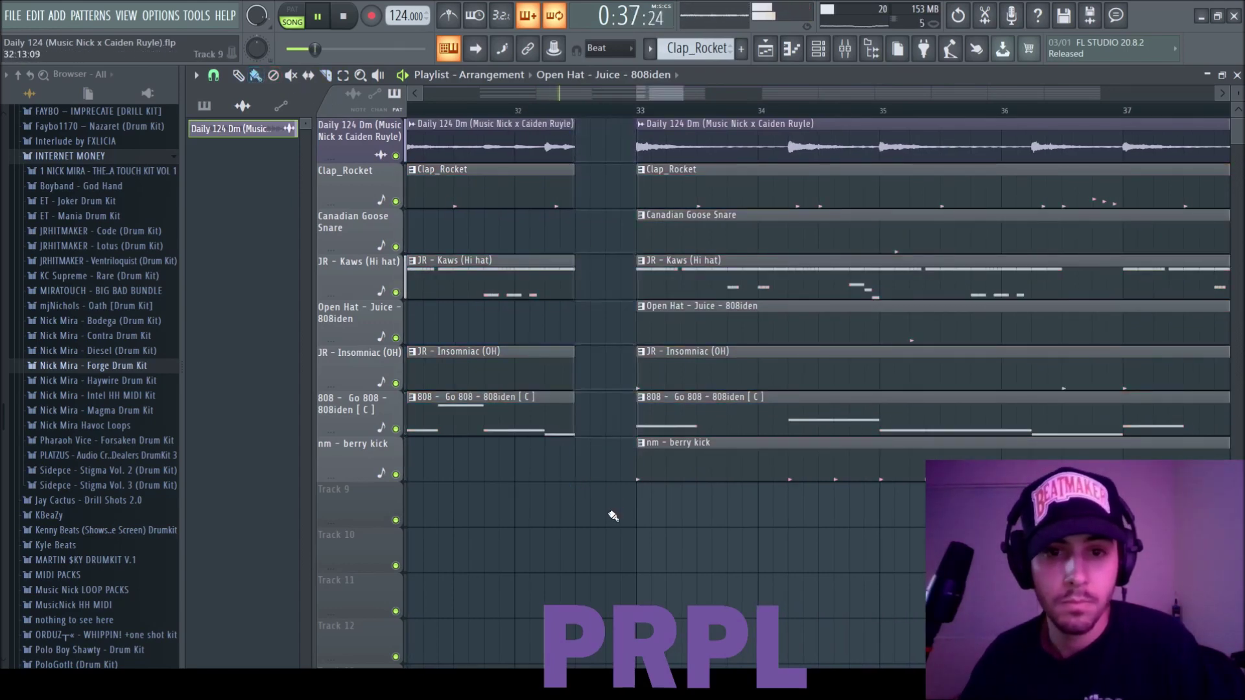
Copy the clap, snare, hi-hat and both open-hat clips into bars 41 to 48, leaving out the 808 and kick
scroll(603, 511, "down", 5)
scroll(623, 464, "down", 4)
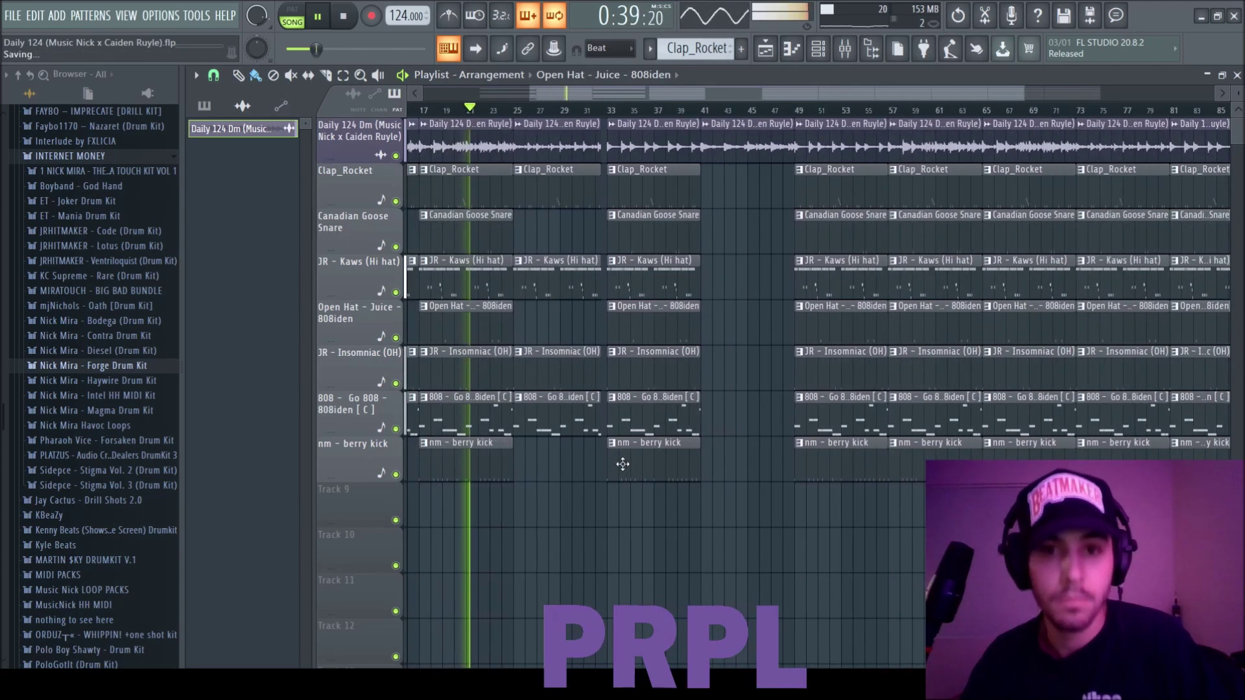
left_click_drag(765, 389, 718, 214)
scroll(723, 219, "up", 3)
left_click_drag(778, 408, 771, 195)
Shorten the drum clips starting at bar 41 so they end at about bar 47, and save the project
scroll(771, 195, "up", 3)
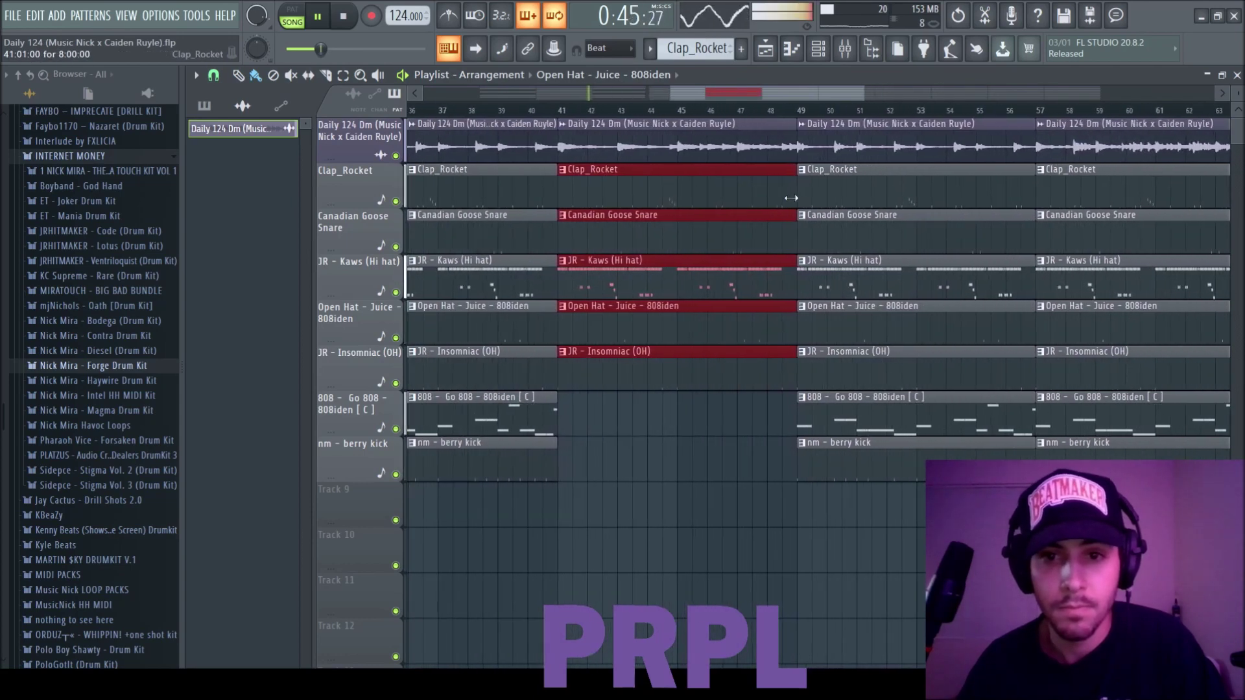
scroll(714, 280, "down", 4)
key("ctrl+s")
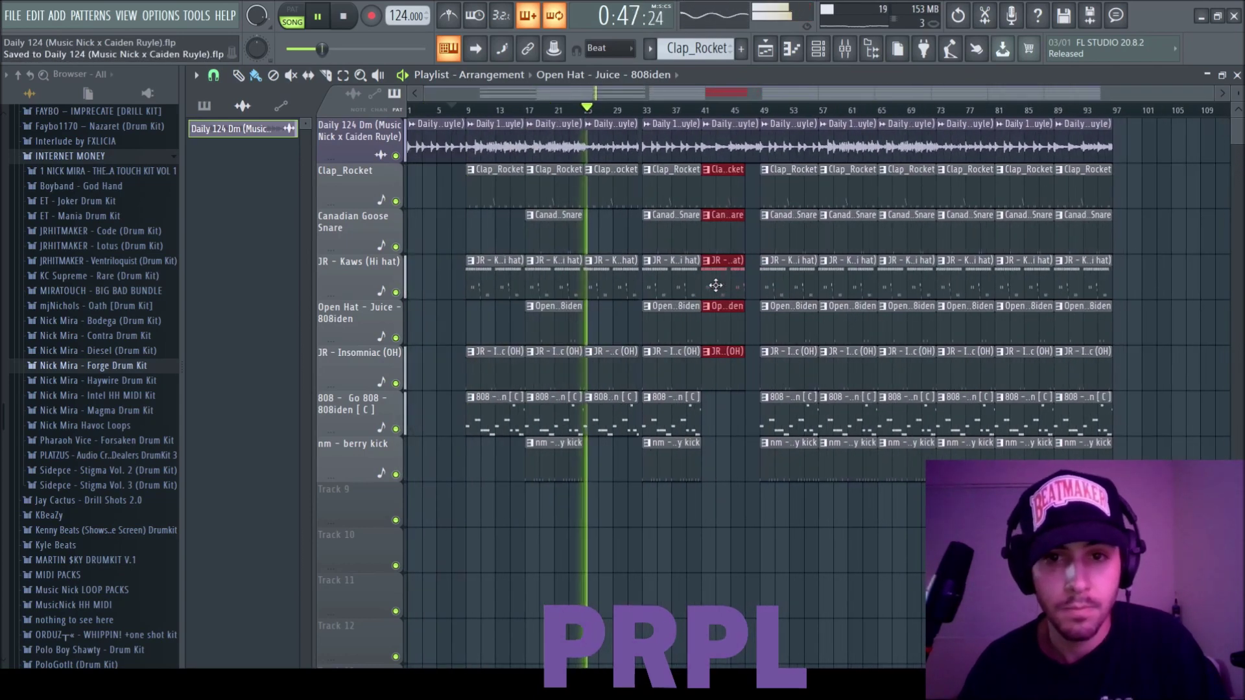
Delete everything from bar 49 onward and duplicate the melody, drum and 808 arrangement of bars 9 to 48 after it
left_click_drag(1191, 500, 780, 123)
key("Delete")
left_click_drag(987, 503, 465, 120)
key("ctrl+b")
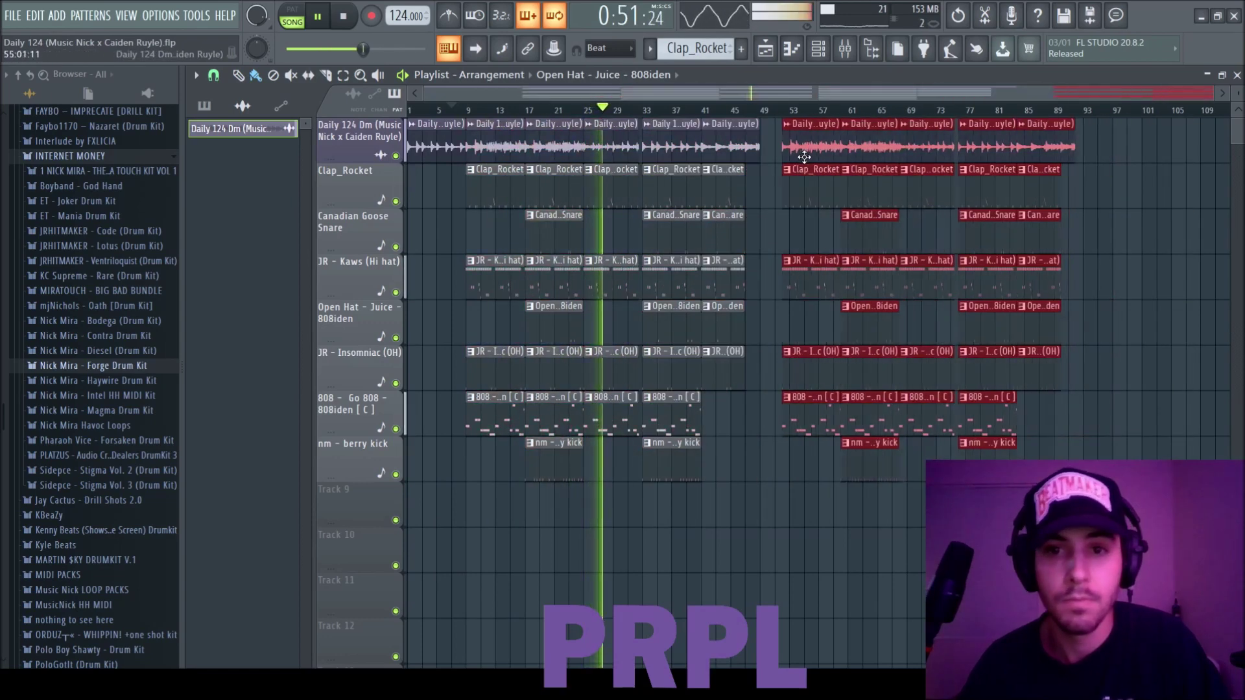
Duplicate all clips of bars 49 to 64 to bar 89 as the closing section
left_click_drag(867, 571, 780, 127)
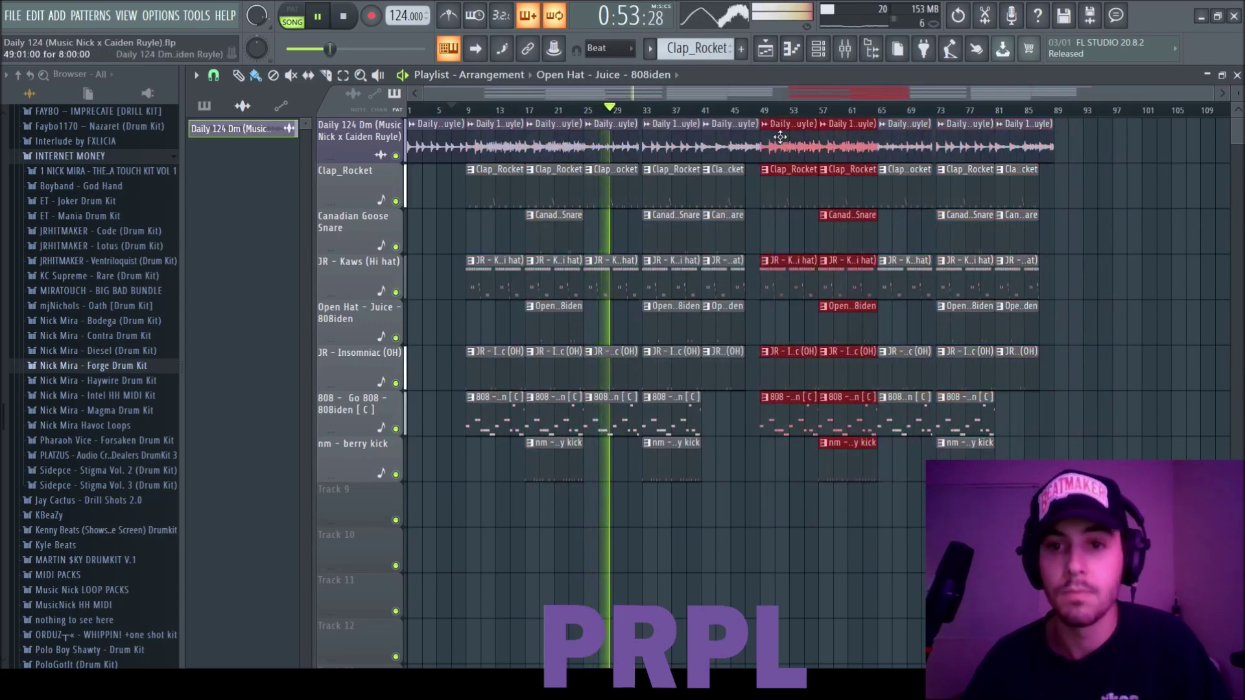
key("ctrl+b")
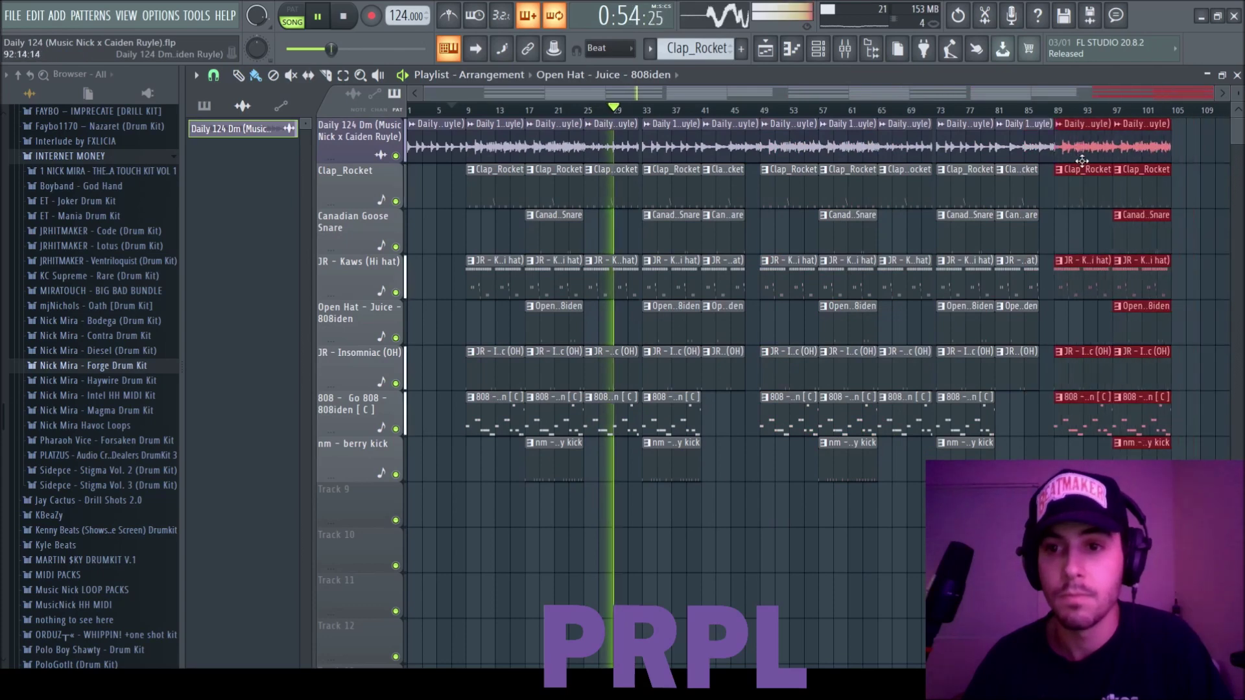
Add a Daily 124 melody clip at bar 105 as the outro, save the project and stop playback
left_click(1013, 144)
left_click(1195, 137)
scroll(1173, 253, "down", 2)
key("ctrl+s")
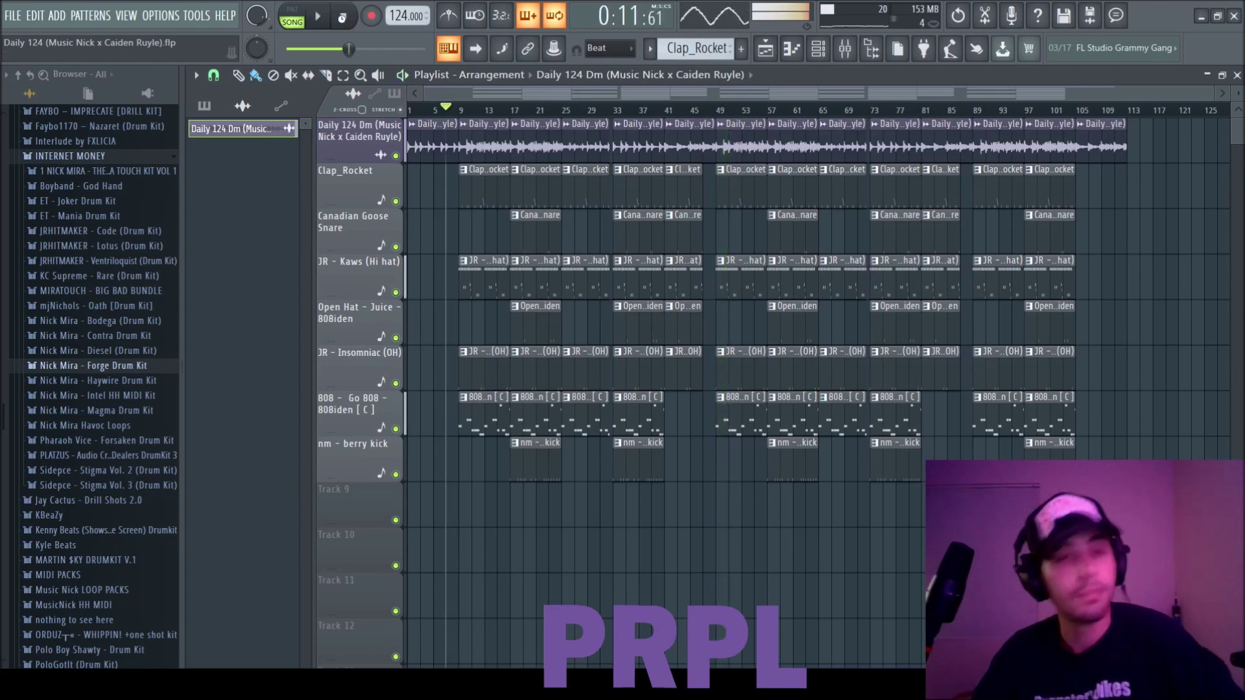
key("space")
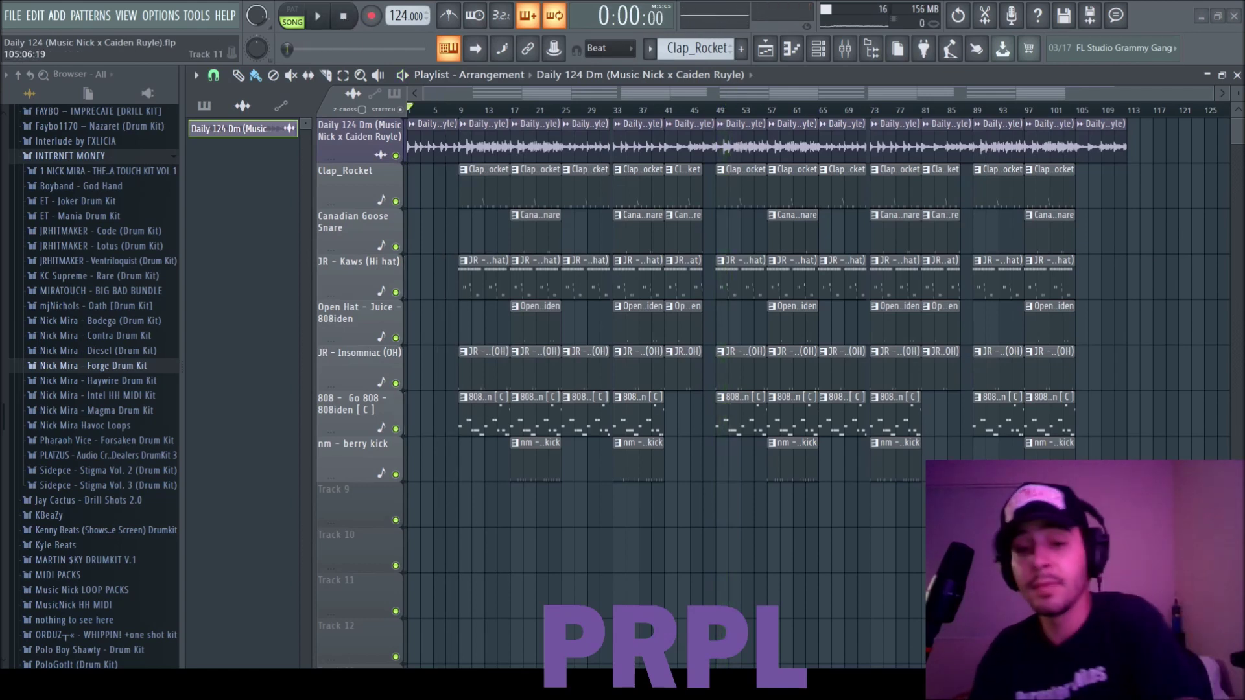